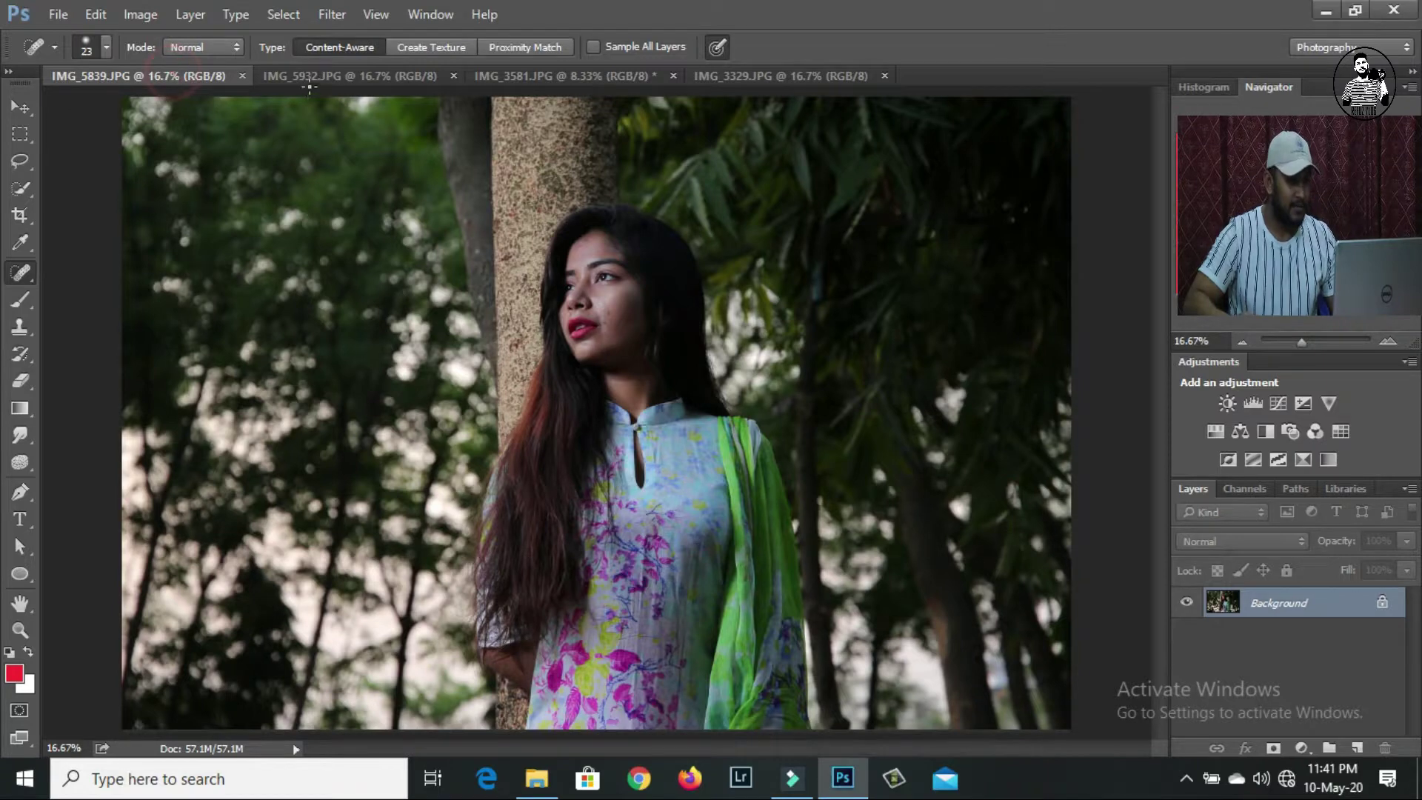
Step: Browse the open photos and settle on the IMG_5839 woman-by-tree photo
left_click(785, 73)
left_click(587, 74)
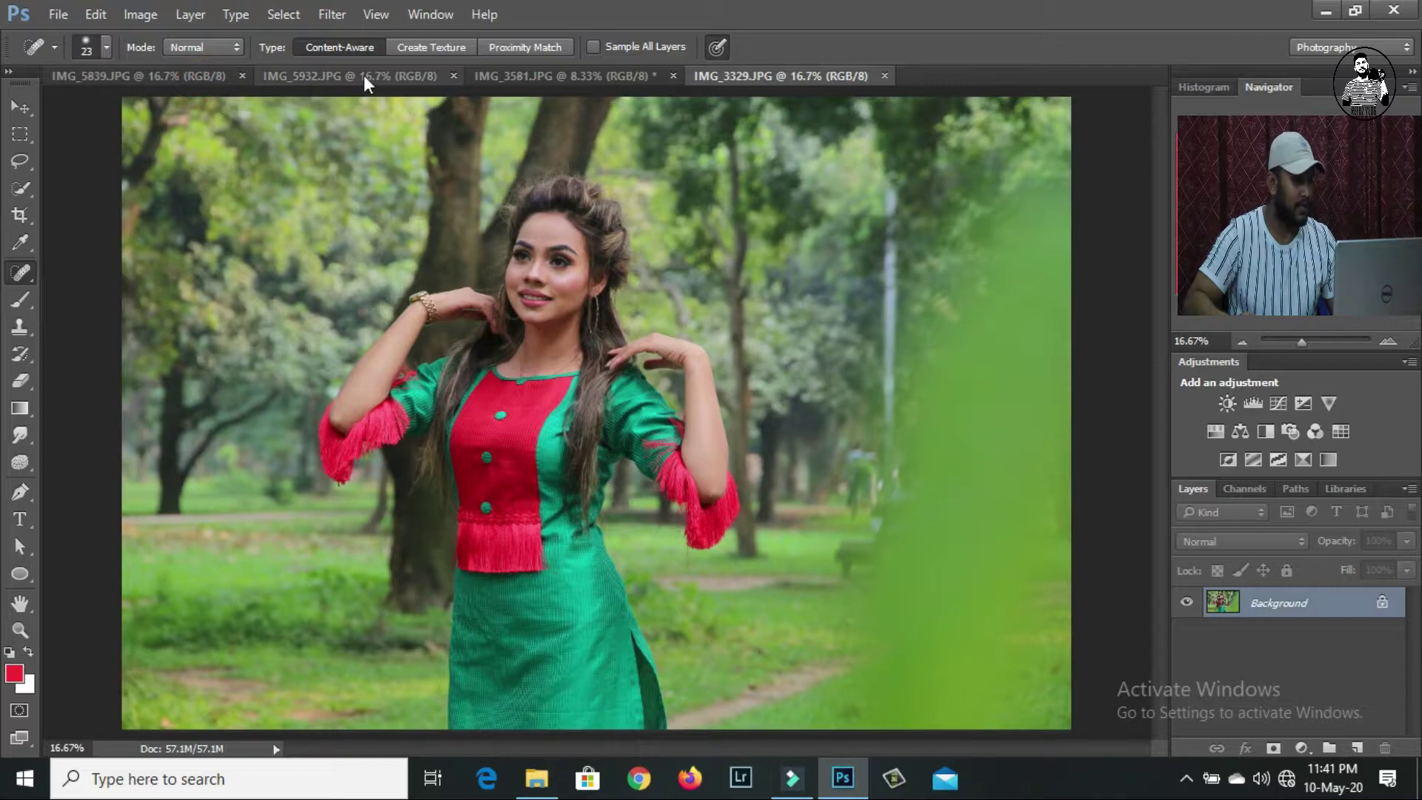
left_click(362, 74)
left_click(557, 76)
left_click(778, 76)
left_click(185, 74)
left_click(311, 74)
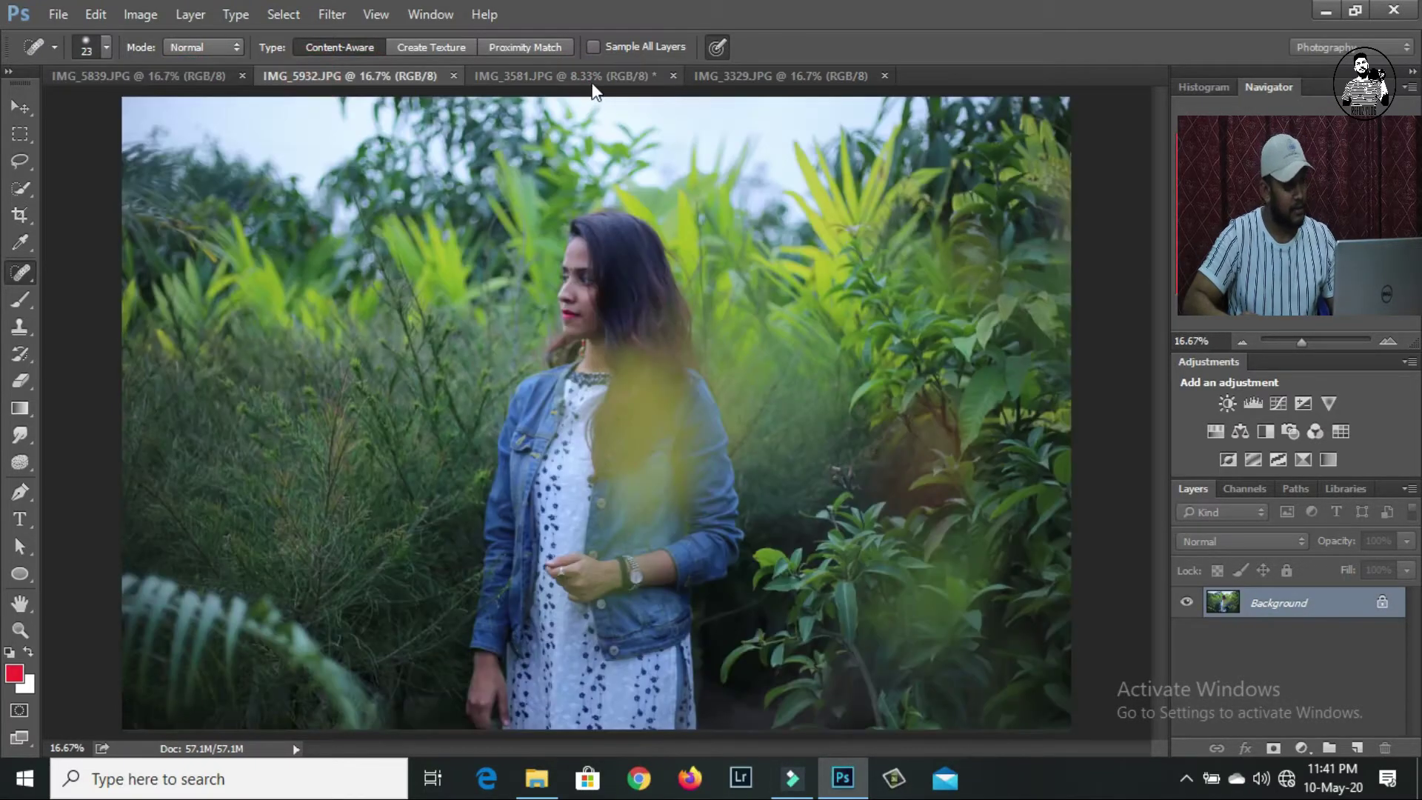
left_click(587, 75)
left_click(729, 74)
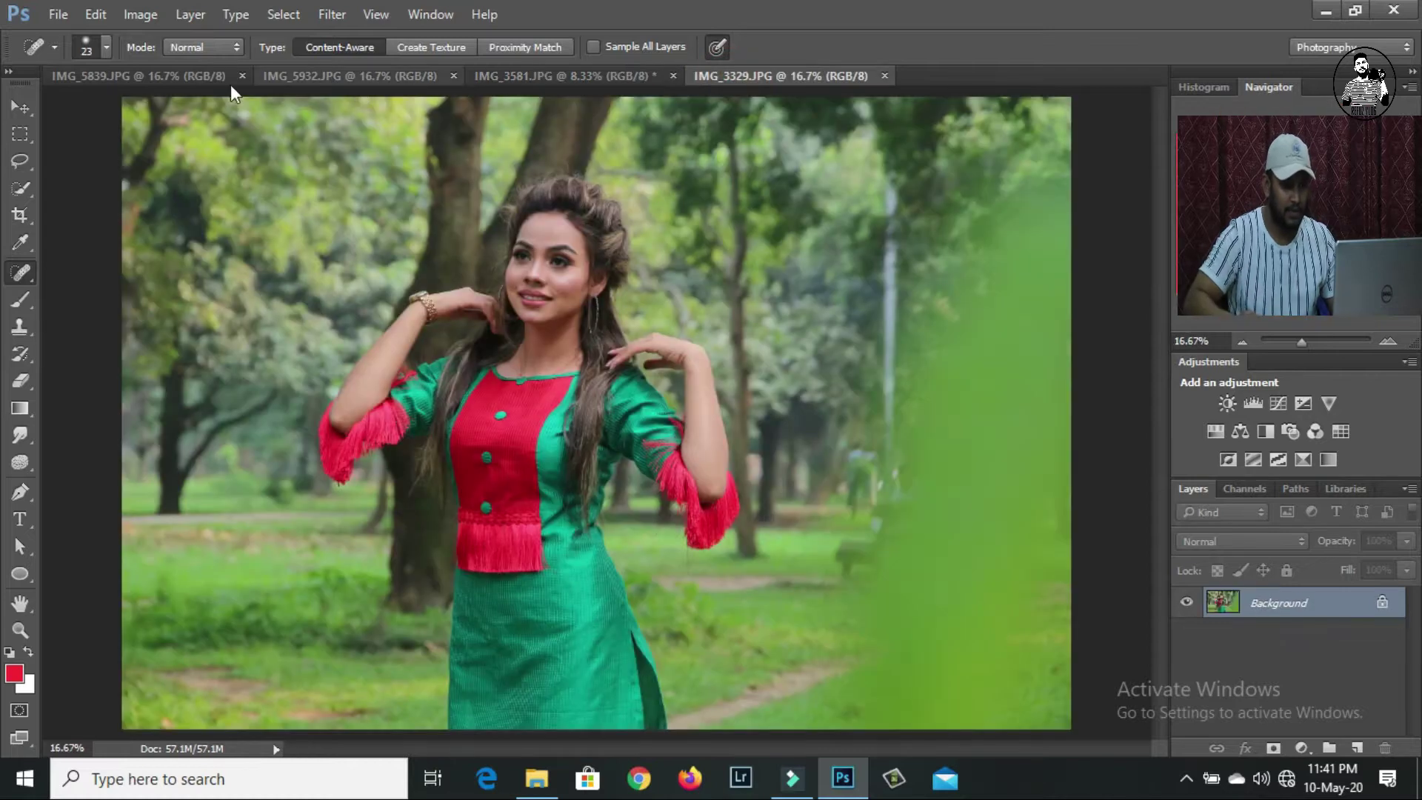
left_click(197, 80)
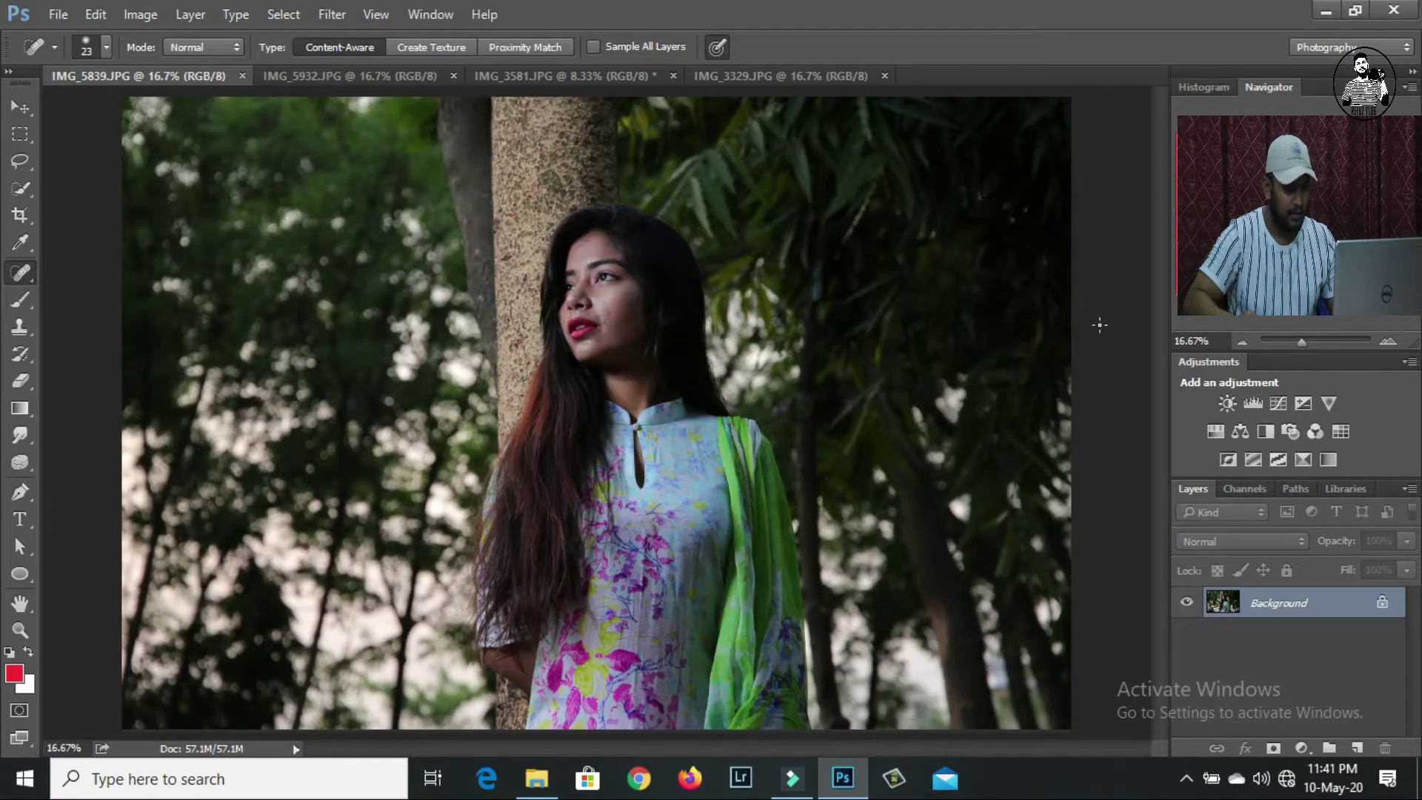
Step: Zoom to about 122% and spot-heal the forehead and two cheek blemishes
left_click_drag(1306, 343, 1311, 342)
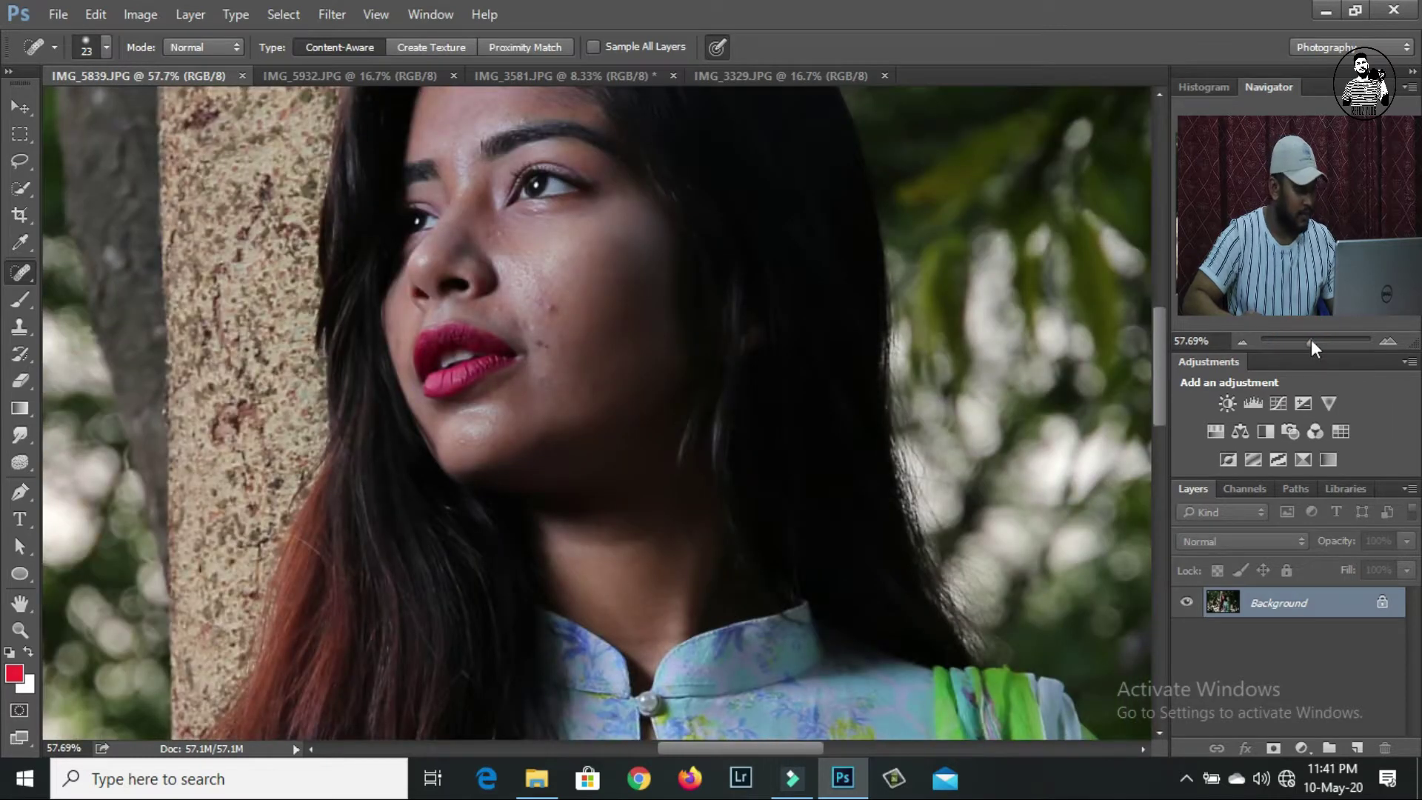
left_click_drag(1310, 343, 1313, 342)
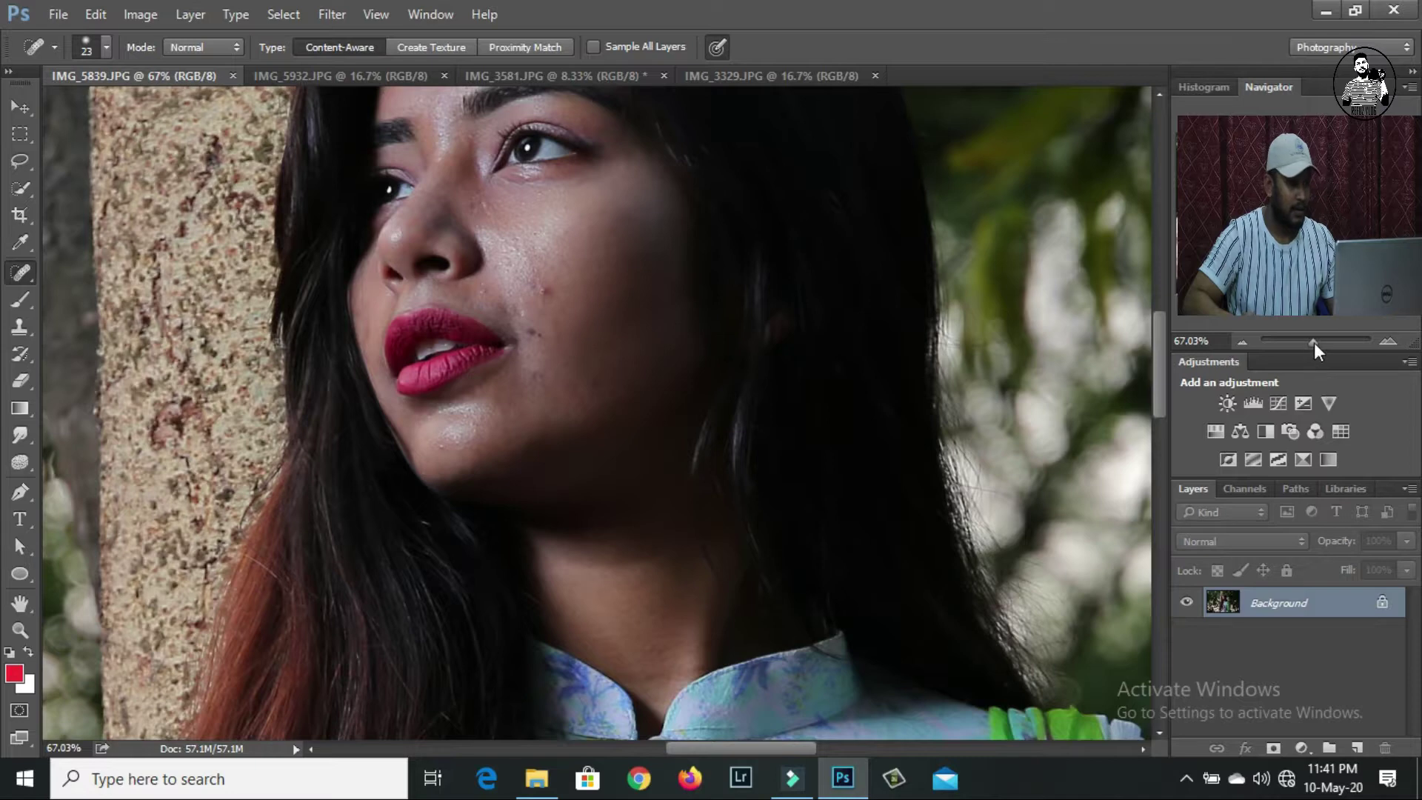
left_click_drag(1314, 342, 1318, 342)
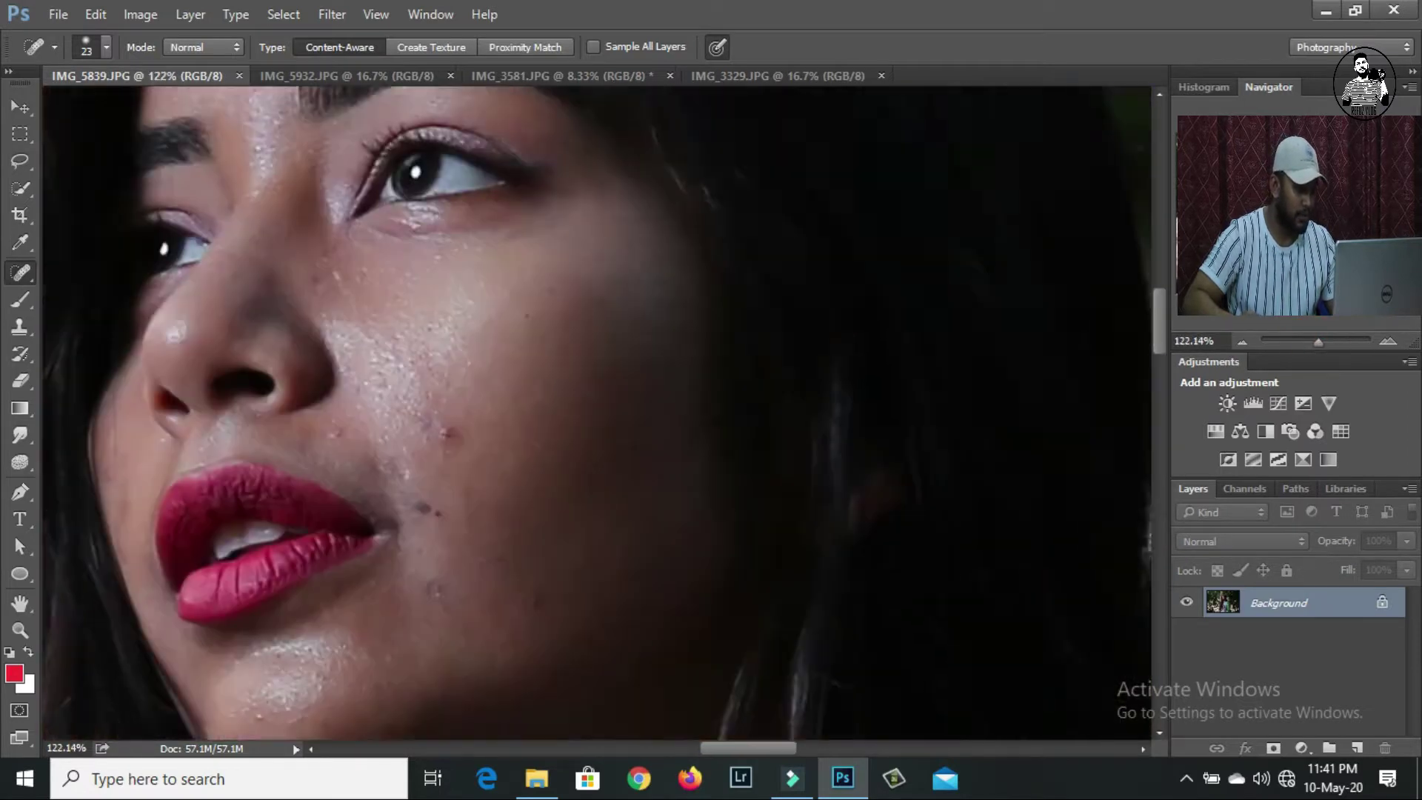
left_click_drag(1296, 222, 1282, 194)
left_click(410, 205)
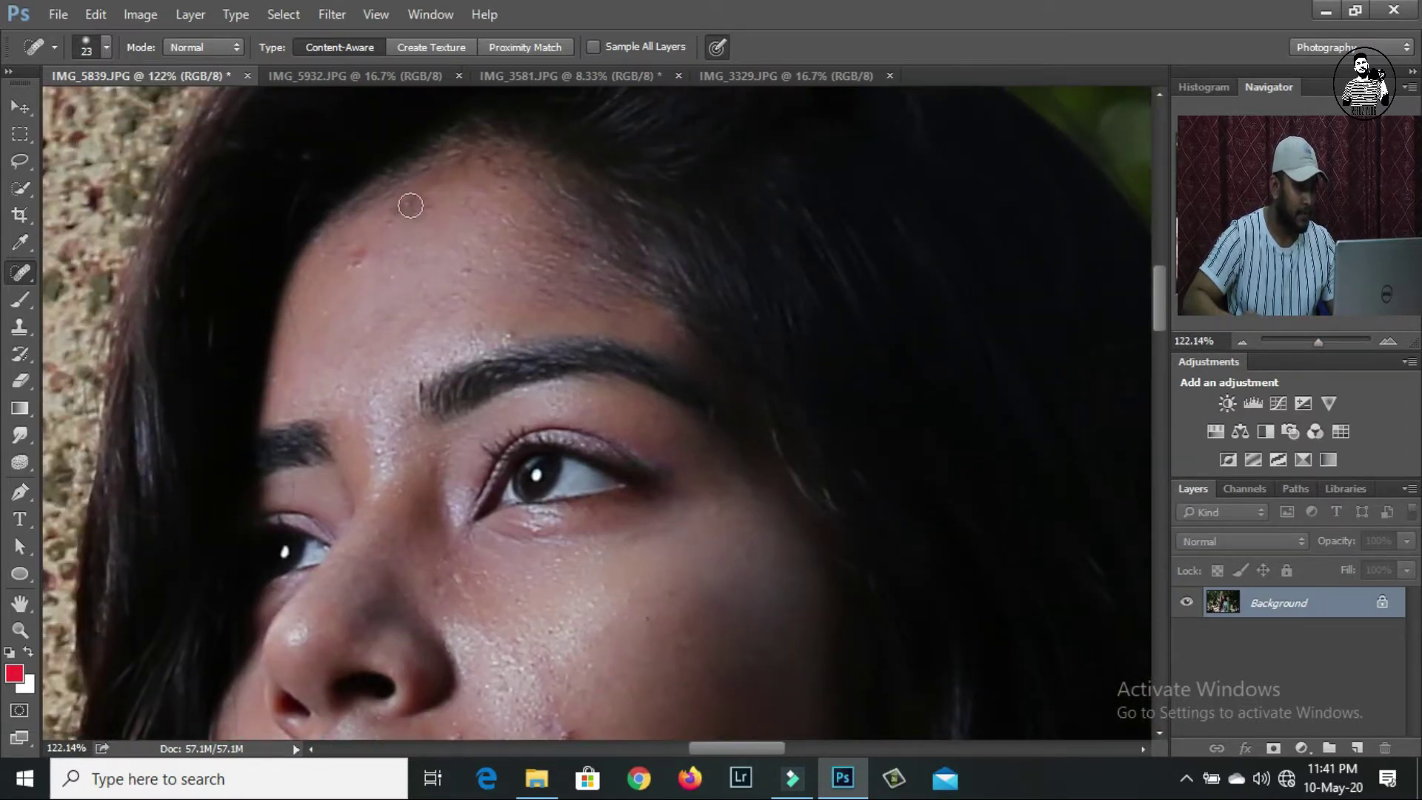
scroll(612, 312, "down", 5)
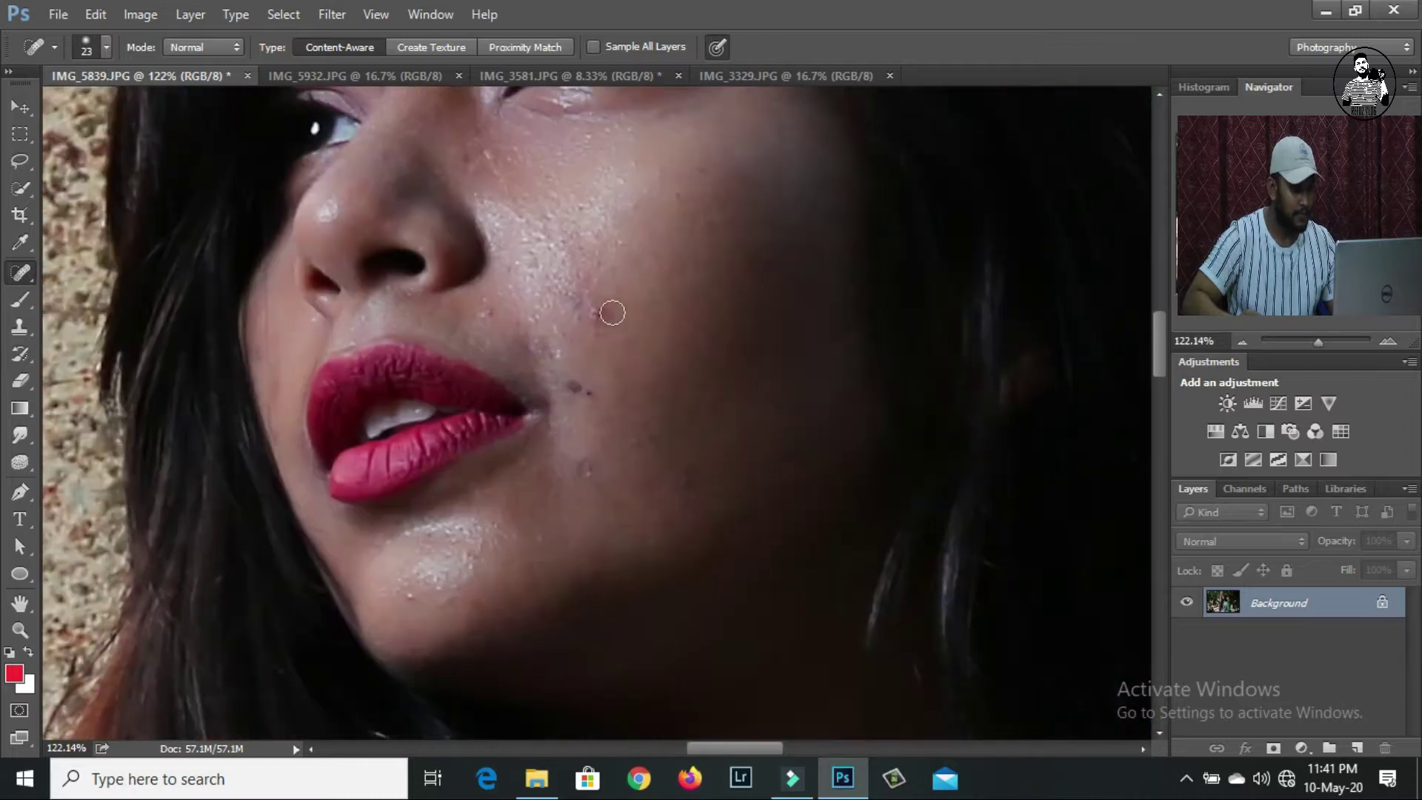
left_click(574, 386)
left_click(585, 468)
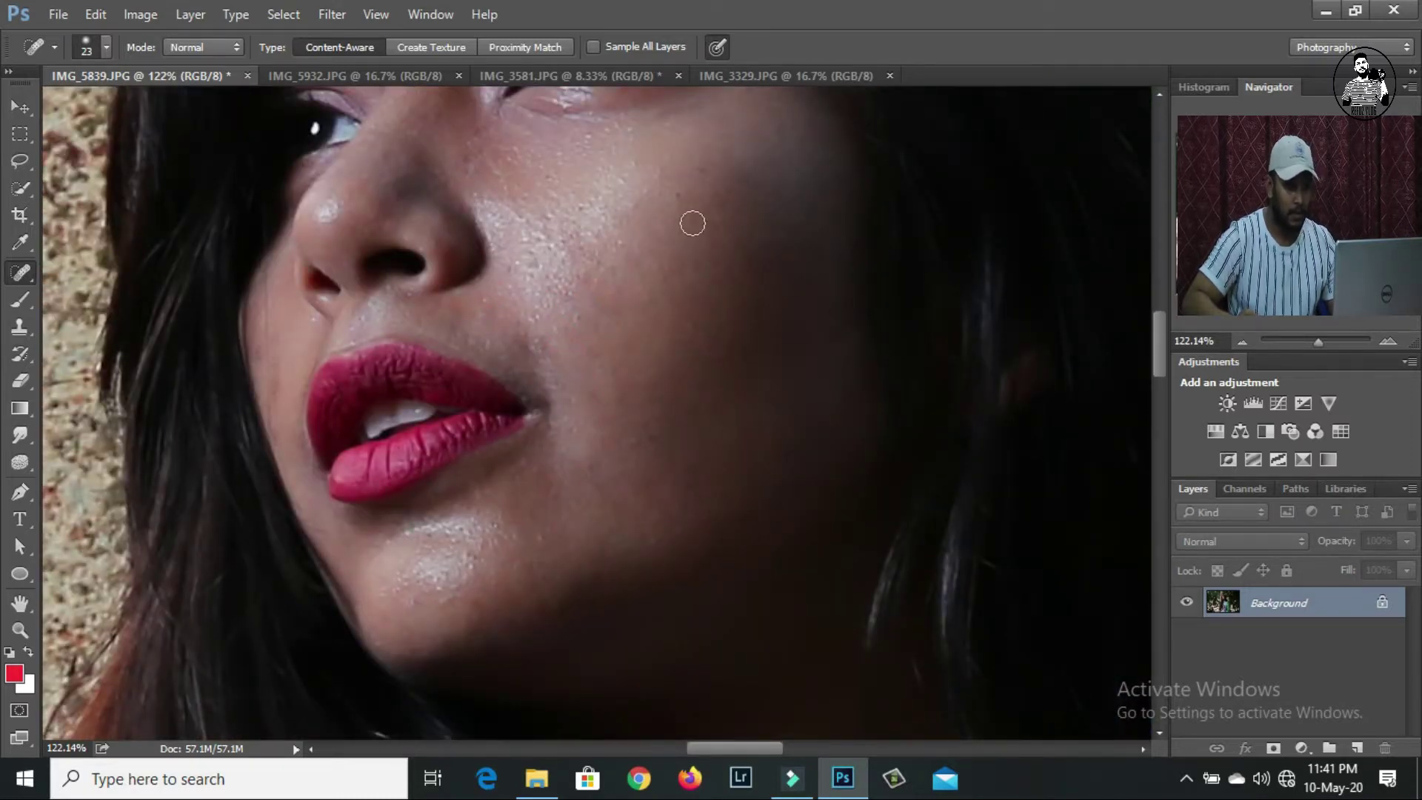
Step: Zoom back out to the whole photo and duplicate the Background layer
mouse_move(1316, 341)
left_mouse_down()
mouse_move(1299, 341)
mouse_move(1317, 339)
left_mouse_up()
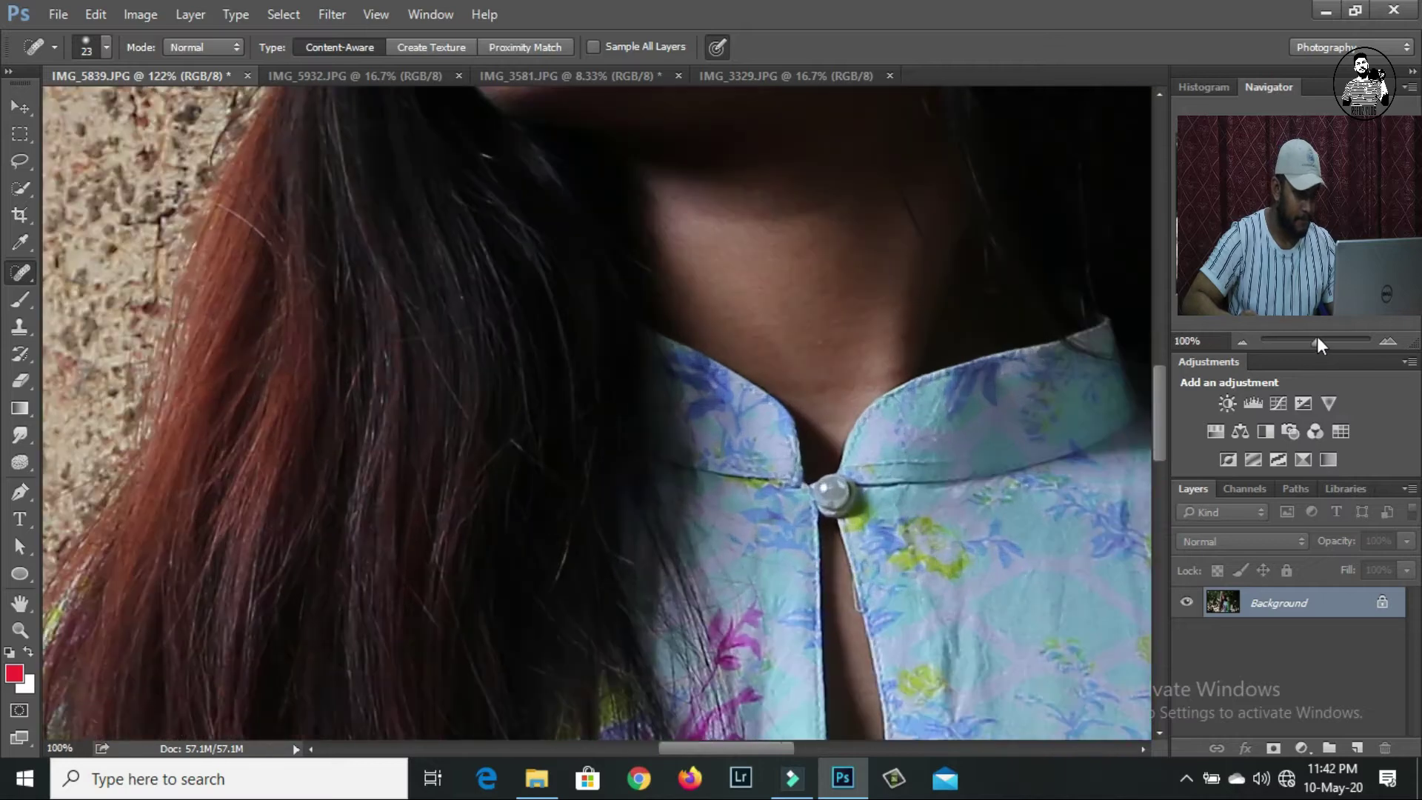
left_click(1288, 171)
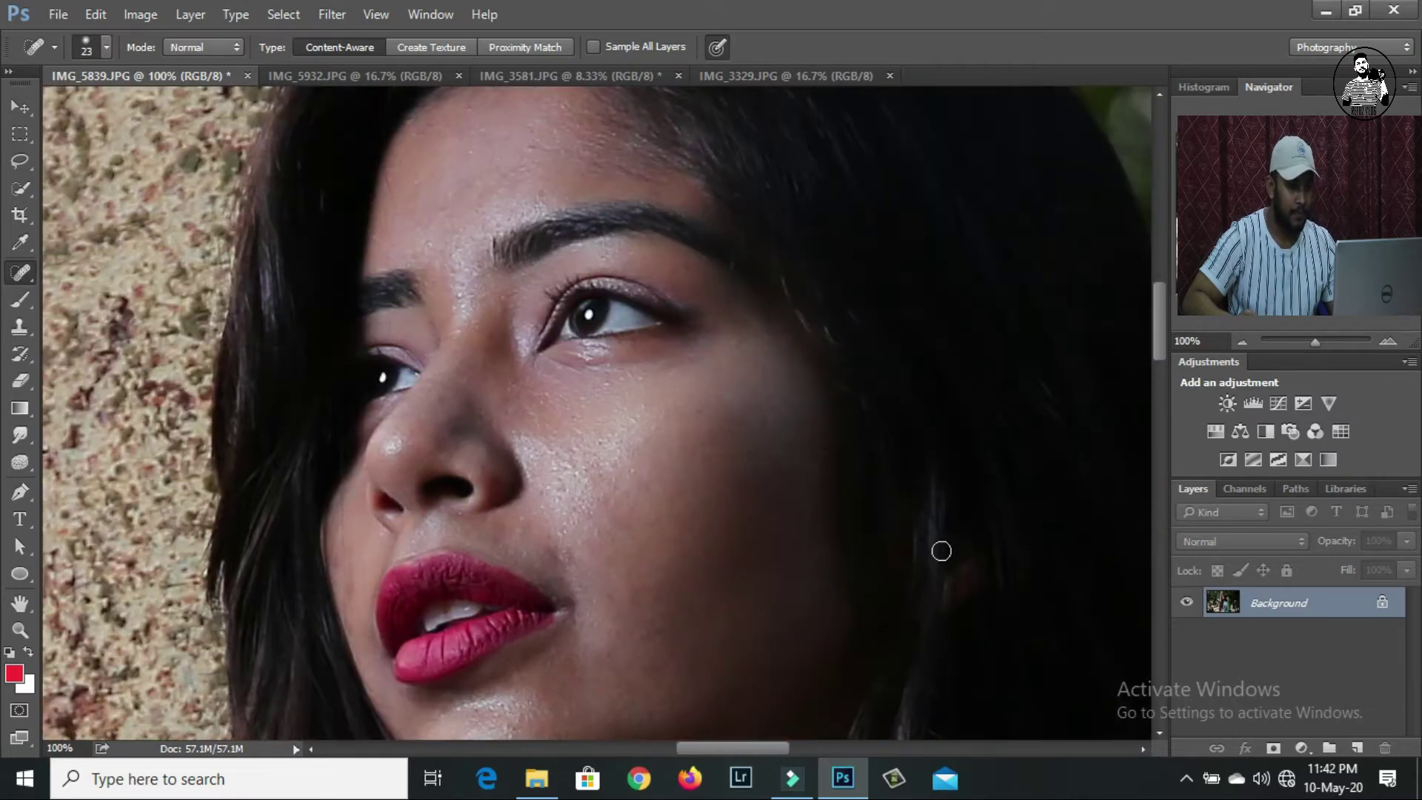
left_click_drag(1320, 338, 1301, 341)
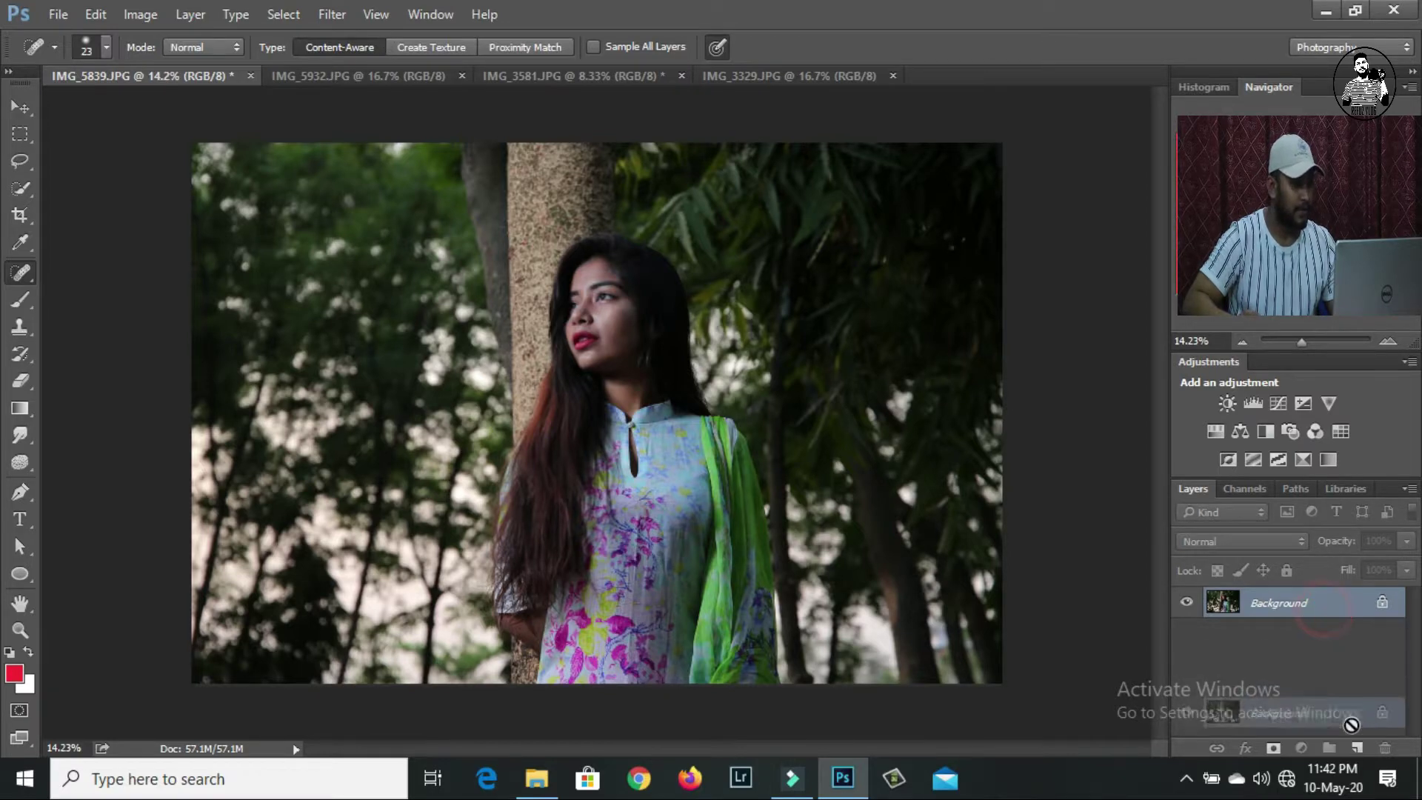
left_click_drag(1326, 615, 1357, 748)
Step: Apply Photo-Toolbox SkinFiner to the Background copy with Smoothing Amount 83 and Fine -51
left_click(333, 15)
mouse_move(371, 471)
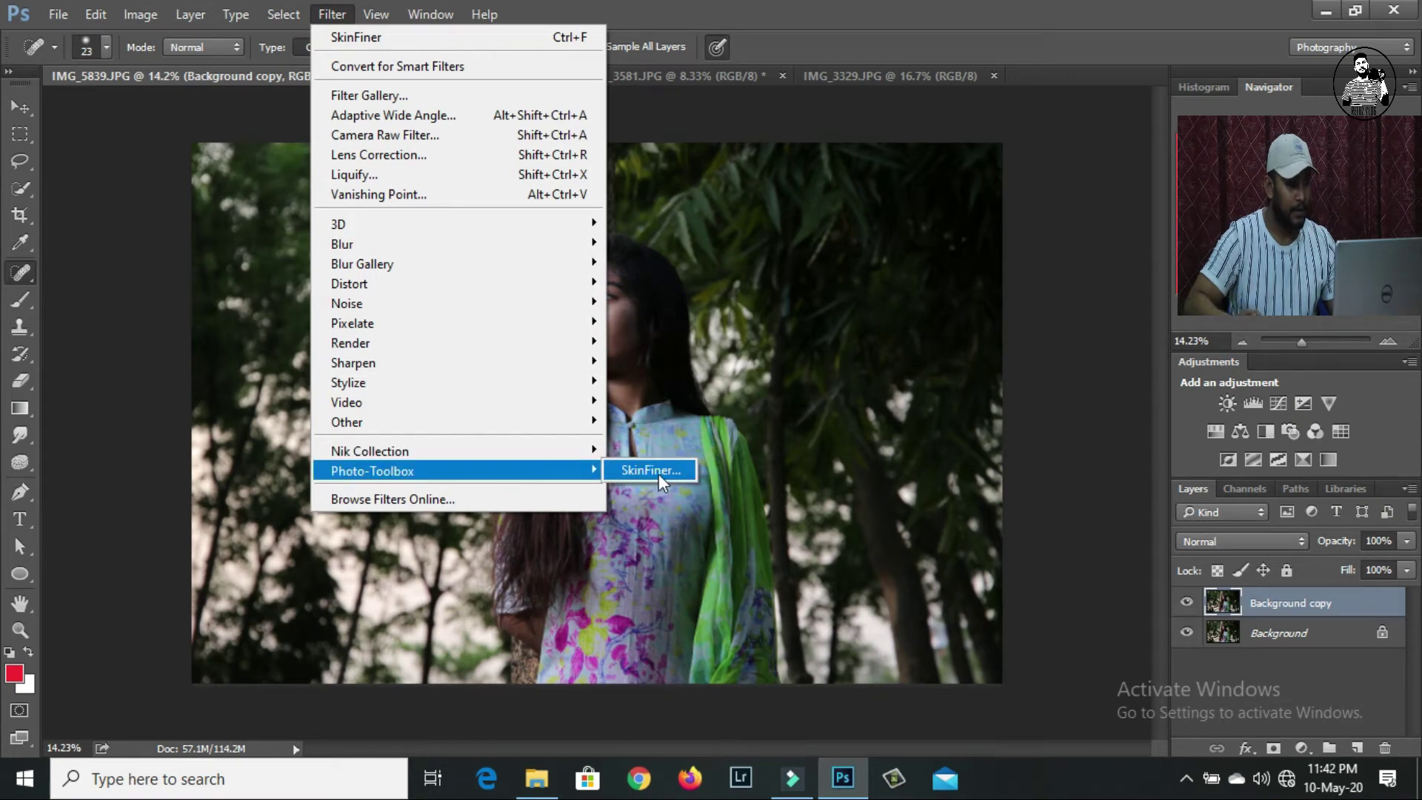
left_click(659, 472)
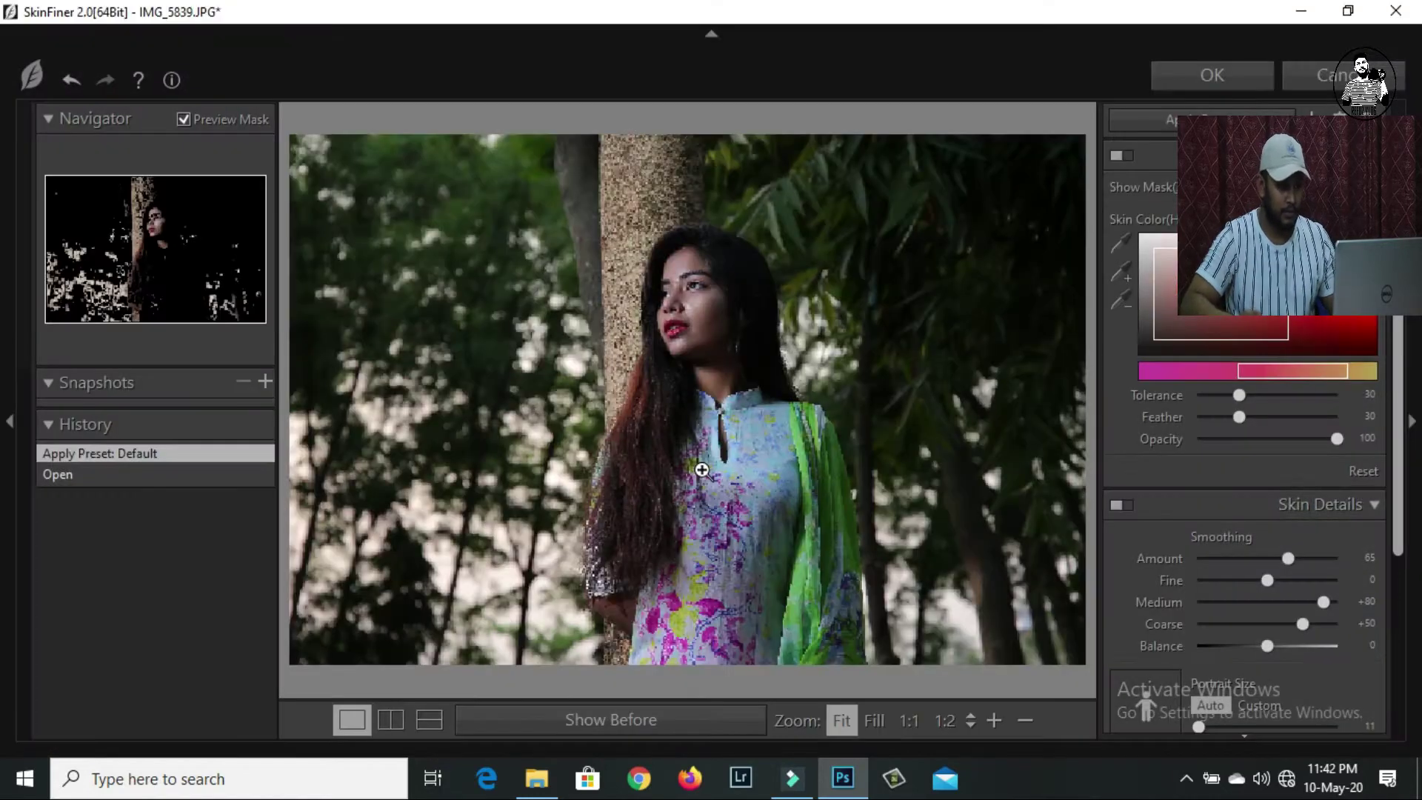
left_click(693, 309)
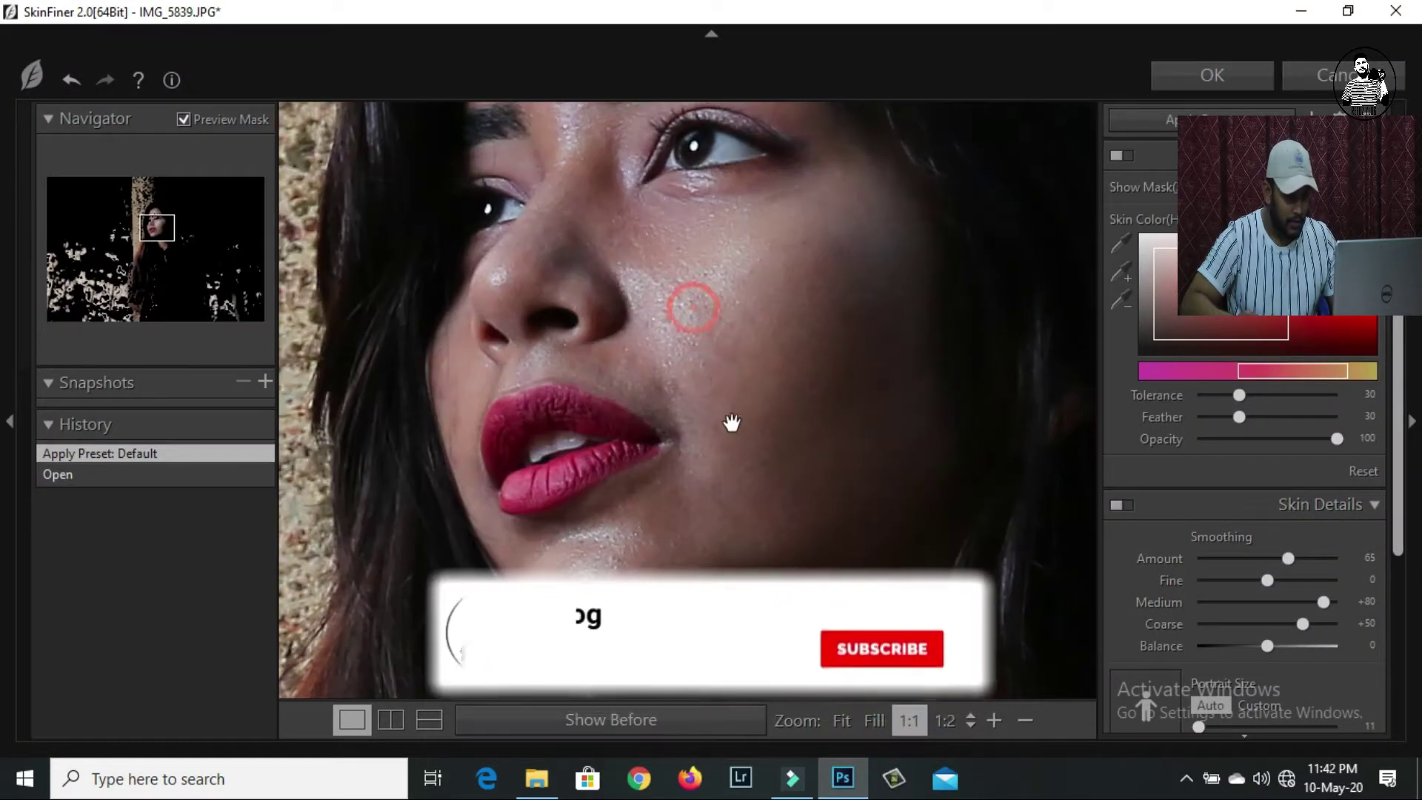
left_click_drag(1295, 560, 1321, 561)
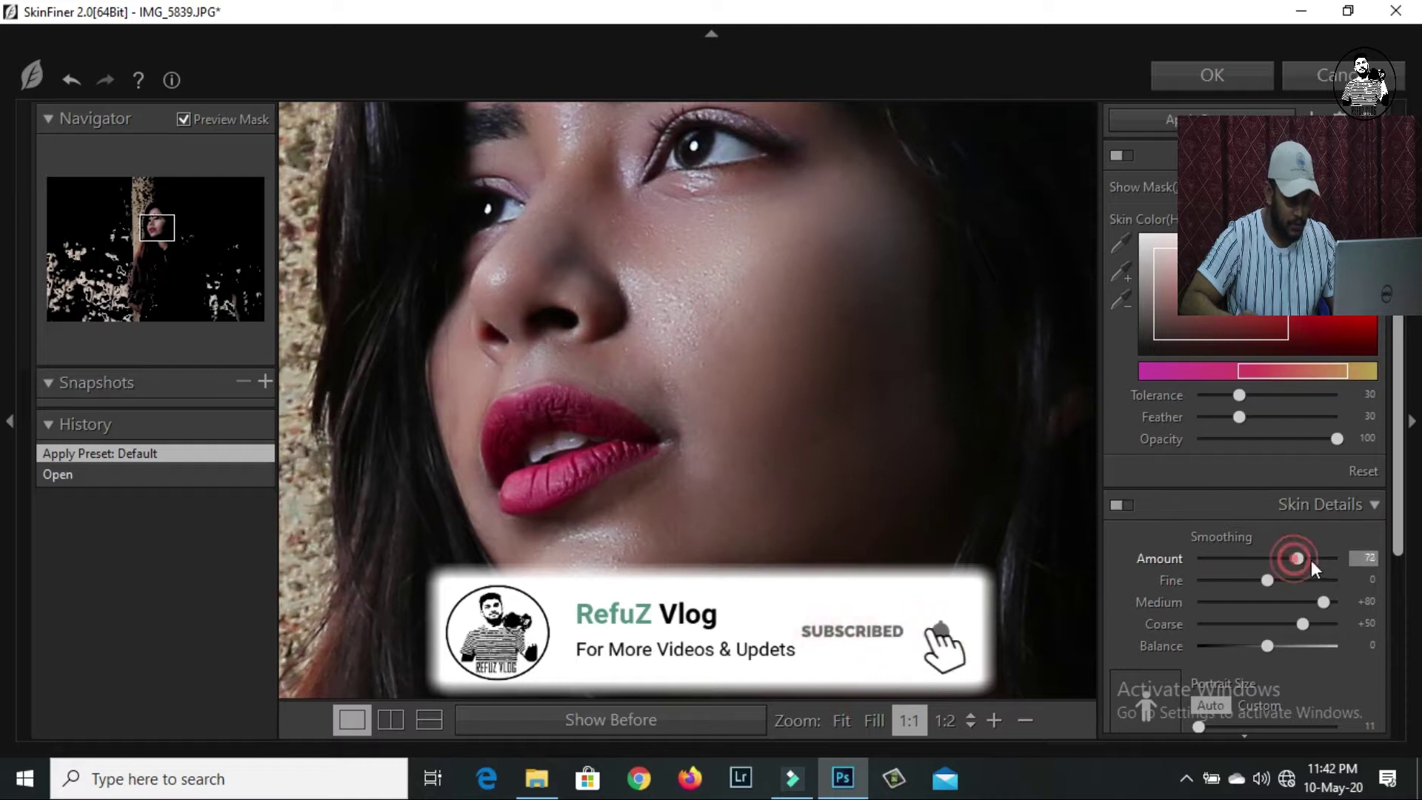
left_click_drag(1266, 579, 1225, 582)
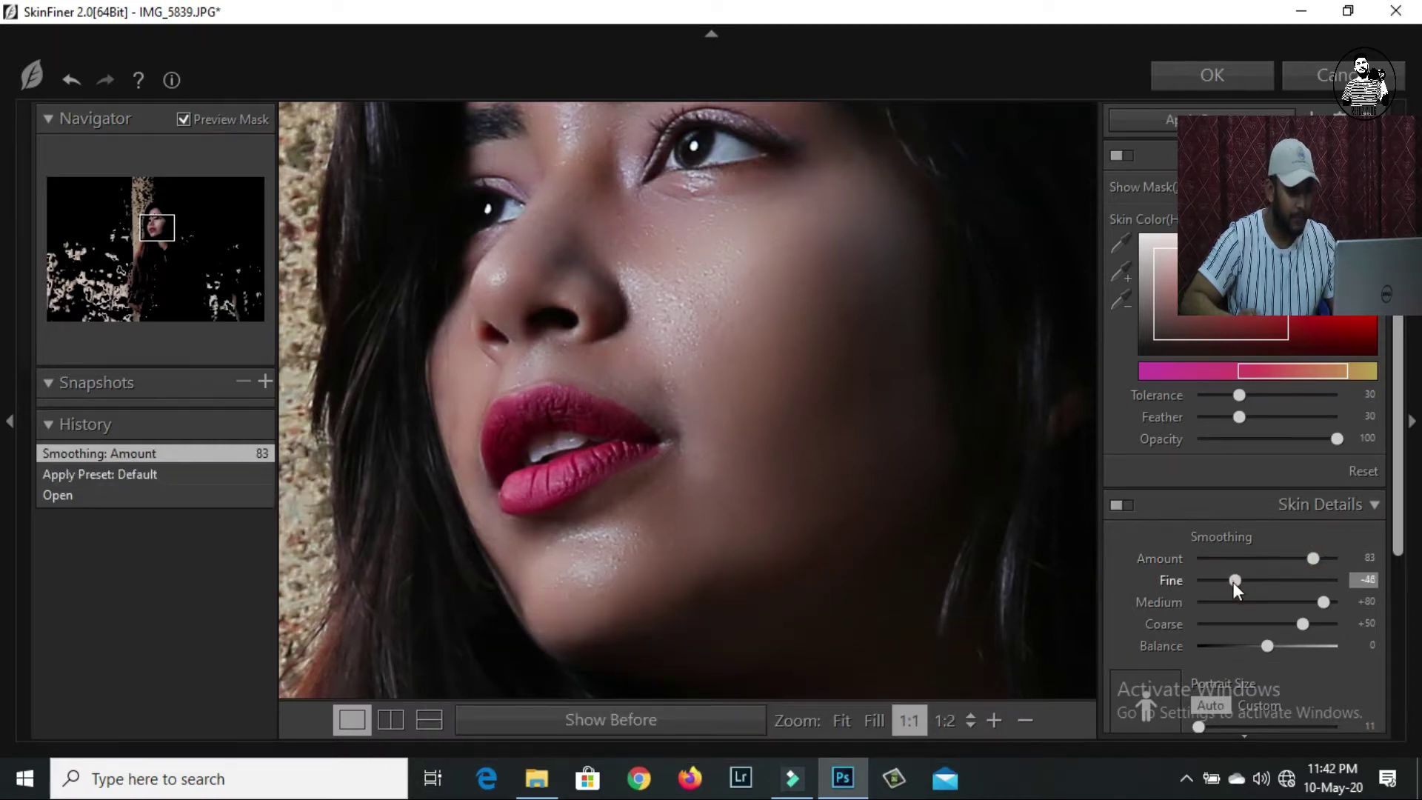
left_click_drag(1229, 581, 1234, 582)
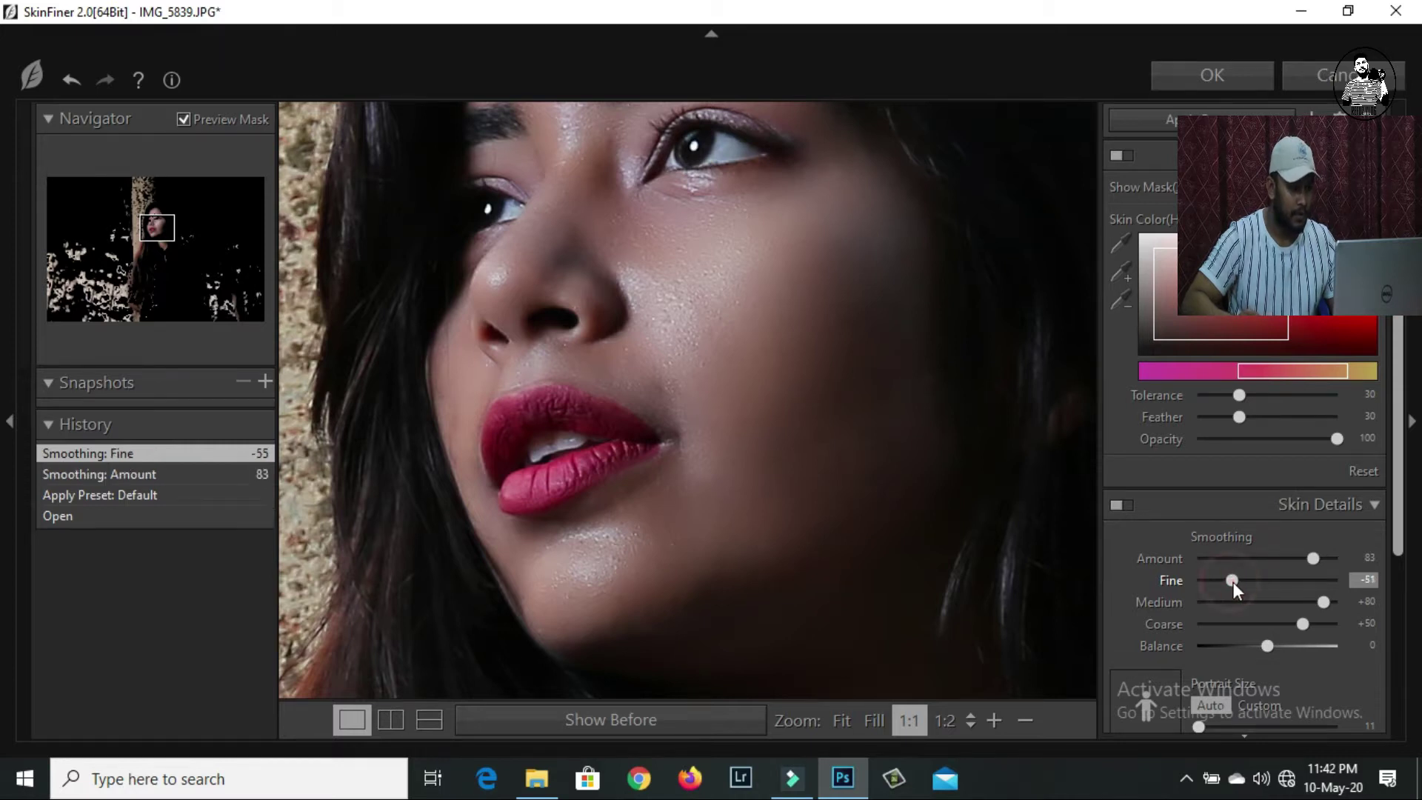
mouse_move(724, 304)
left_mouse_down()
mouse_move(696, 444)
mouse_move(712, 524)
mouse_move(1042, 421)
left_mouse_up()
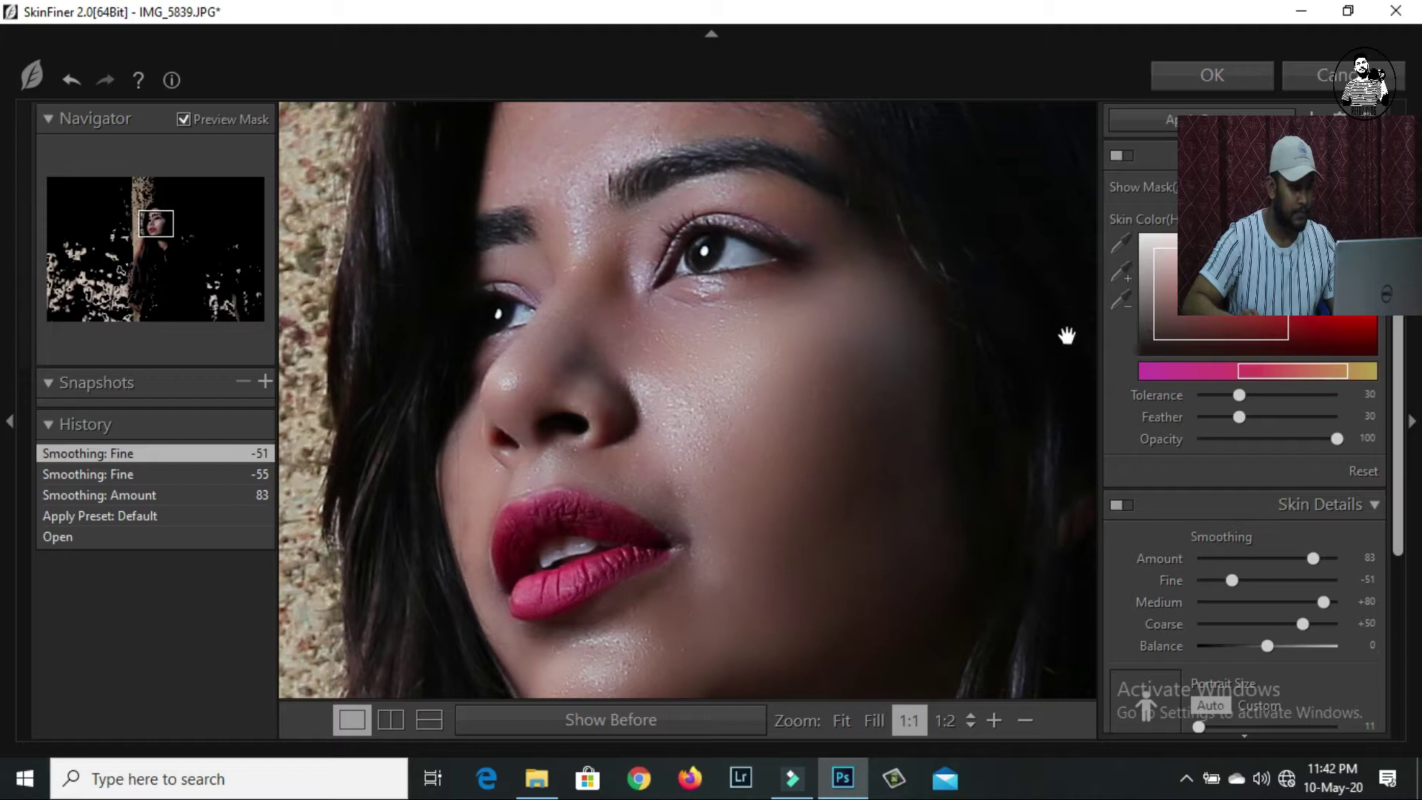
left_click(1212, 75)
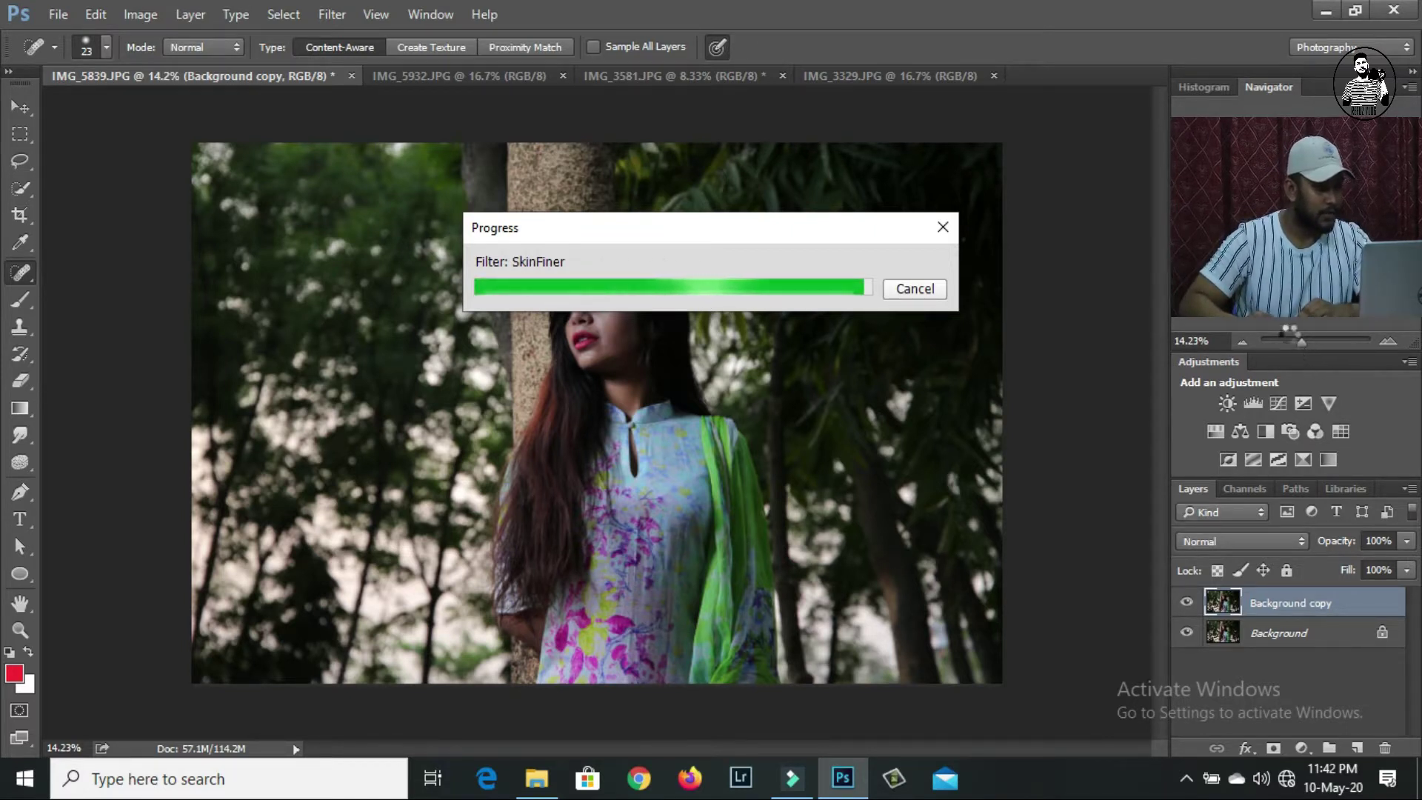
left_click(332, 15)
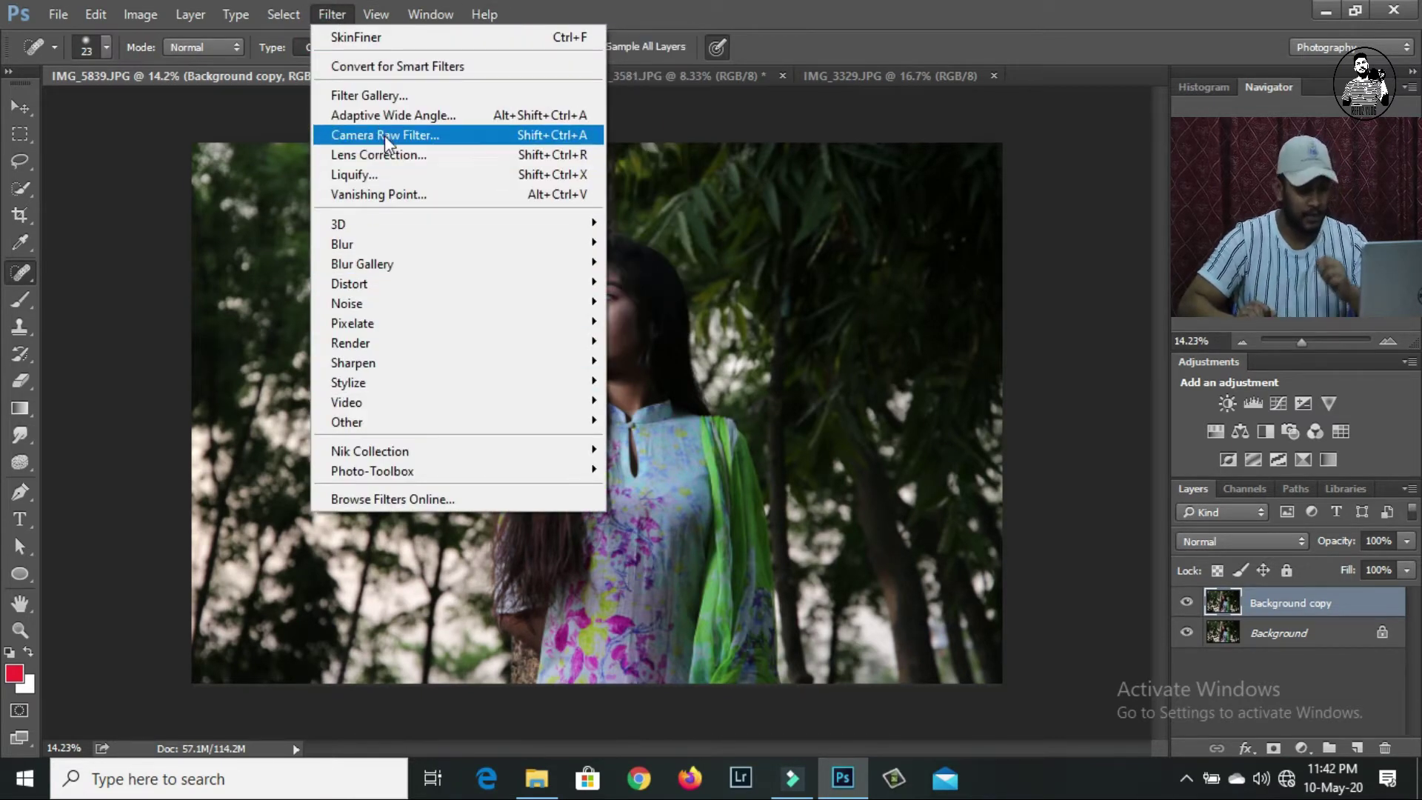
Step: In the Camera Raw Filter set Exposure +0.10, Contrast +6, Highlights +8, Shadows -18, Whites +8, Blacks -10, Clarity -13, Vibrance +14
left_click(384, 134)
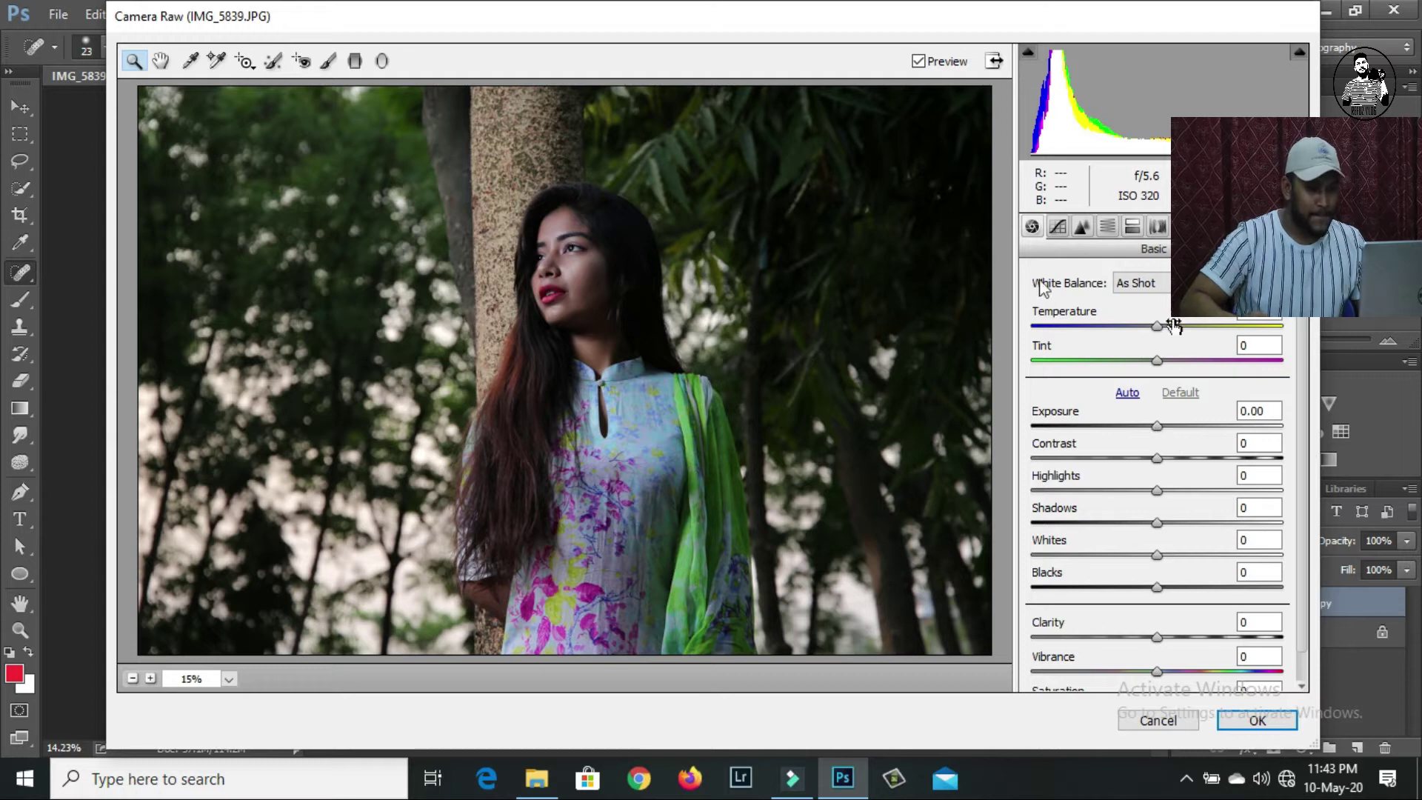
mouse_move(1160, 429)
left_mouse_down()
mouse_move(1173, 490)
mouse_move(1129, 522)
mouse_move(1180, 555)
mouse_move(1166, 555)
left_mouse_up()
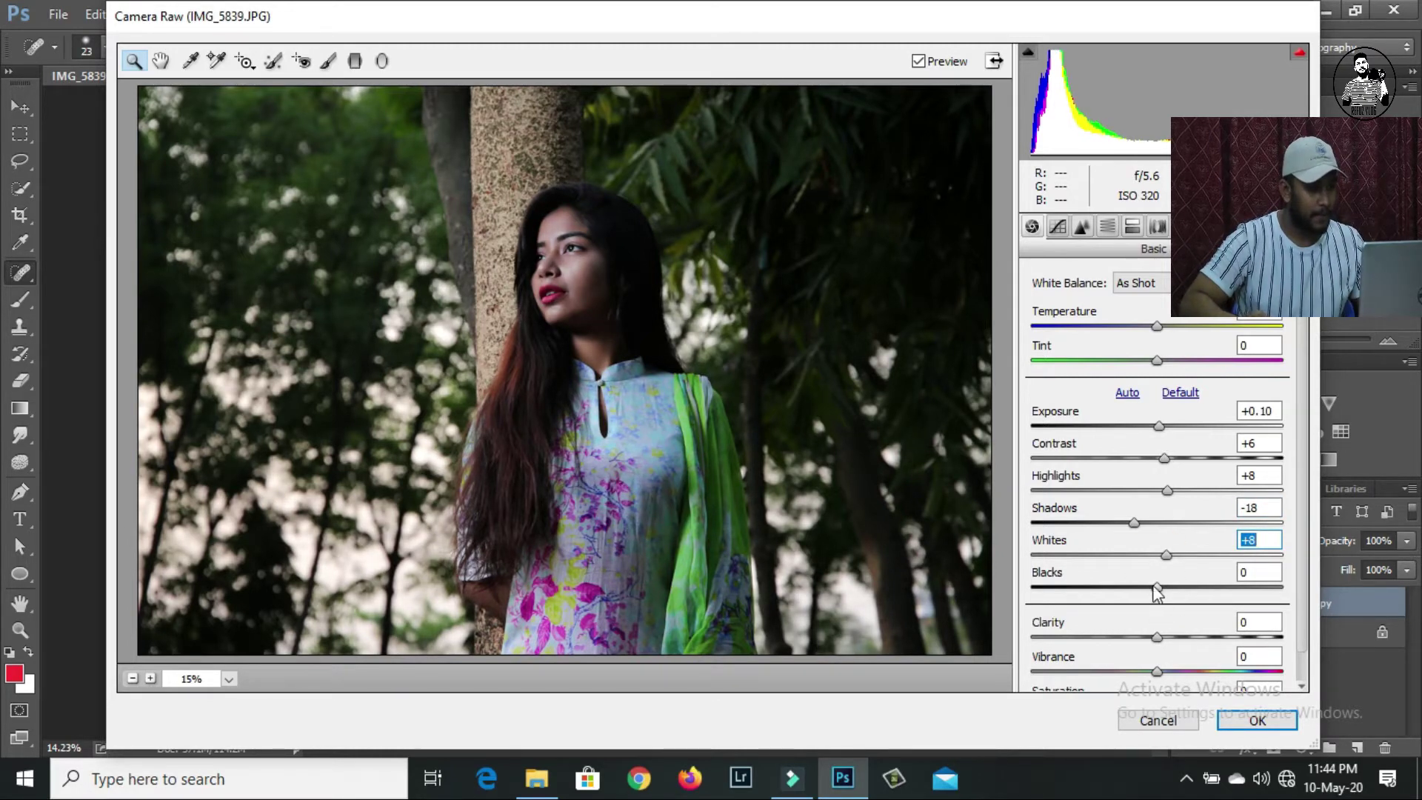
left_click_drag(1156, 587, 1146, 587)
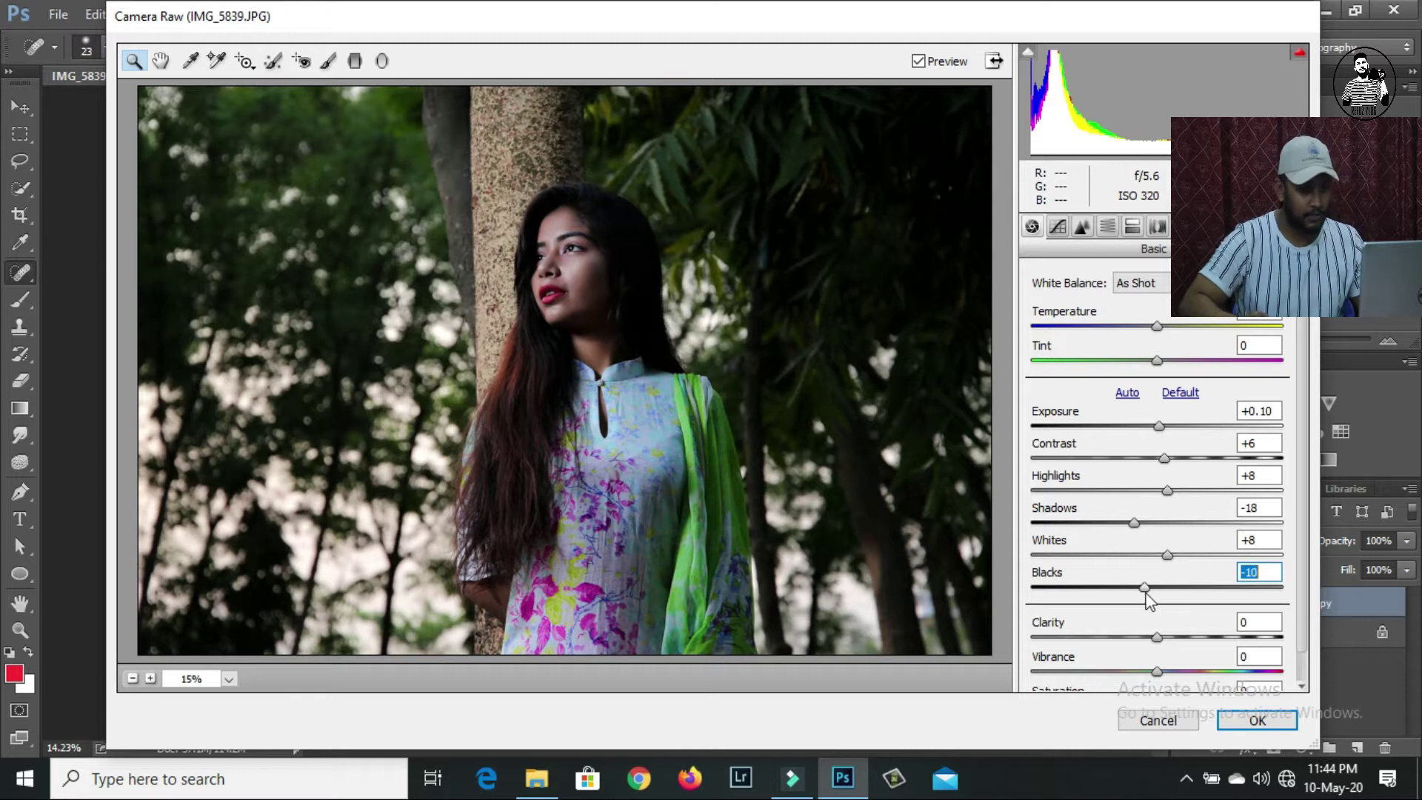
left_click_drag(1149, 636, 1149, 641)
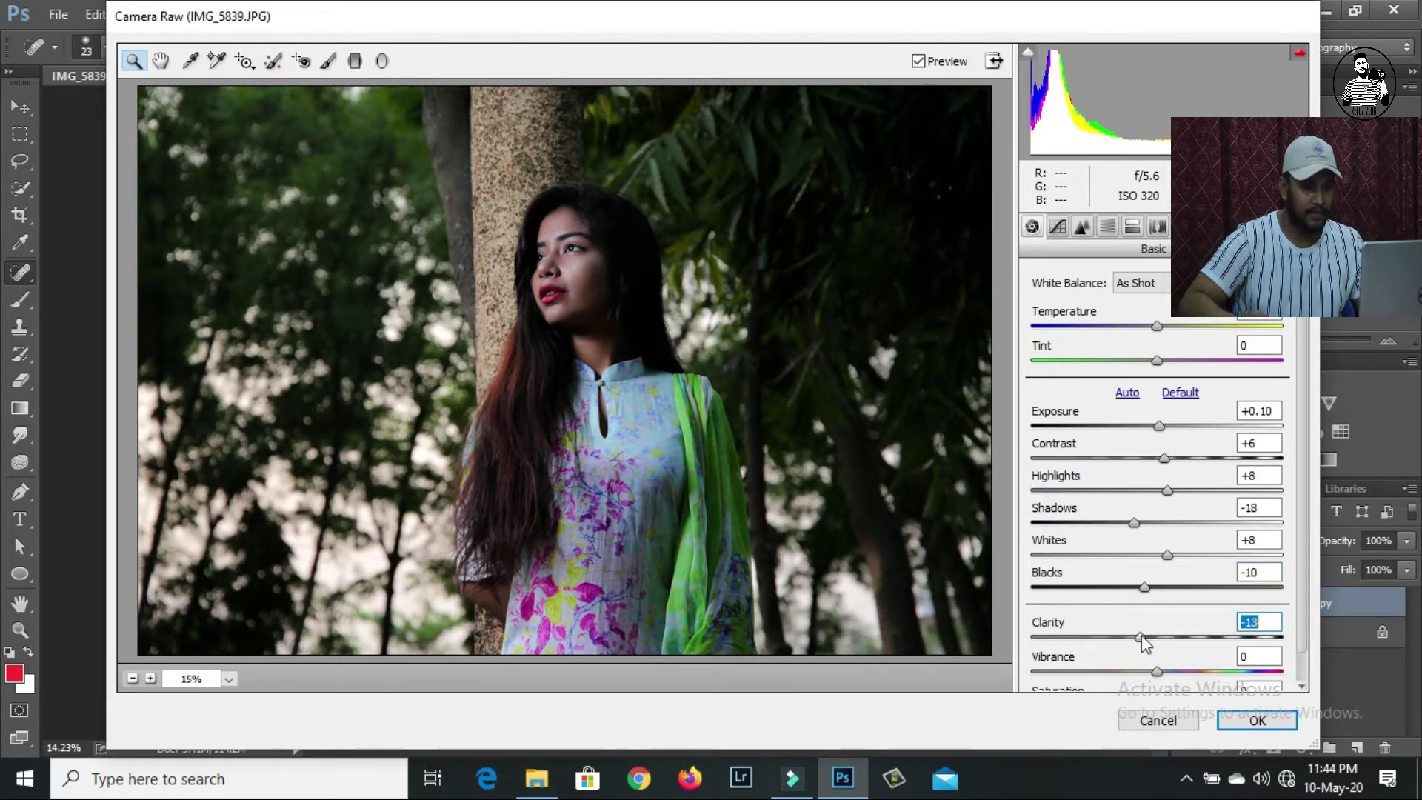
scroll(1144, 645, "down", 1)
left_click_drag(1157, 655, 1174, 656)
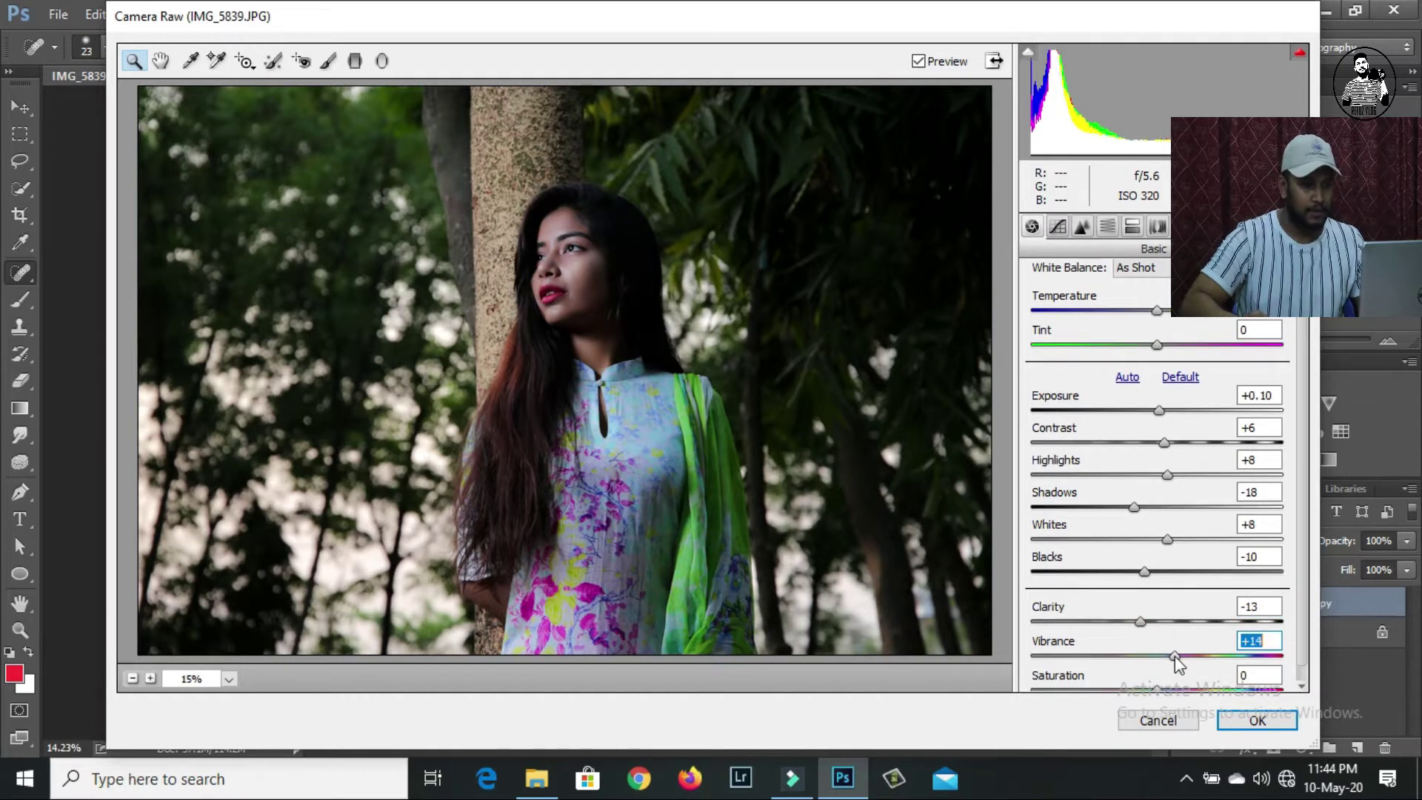
left_click(1083, 231)
Step: Raise sharpening slightly and set the HSL hue of Yellows to +83 and Greens to -25
left_click_drag(1063, 308, 1082, 308)
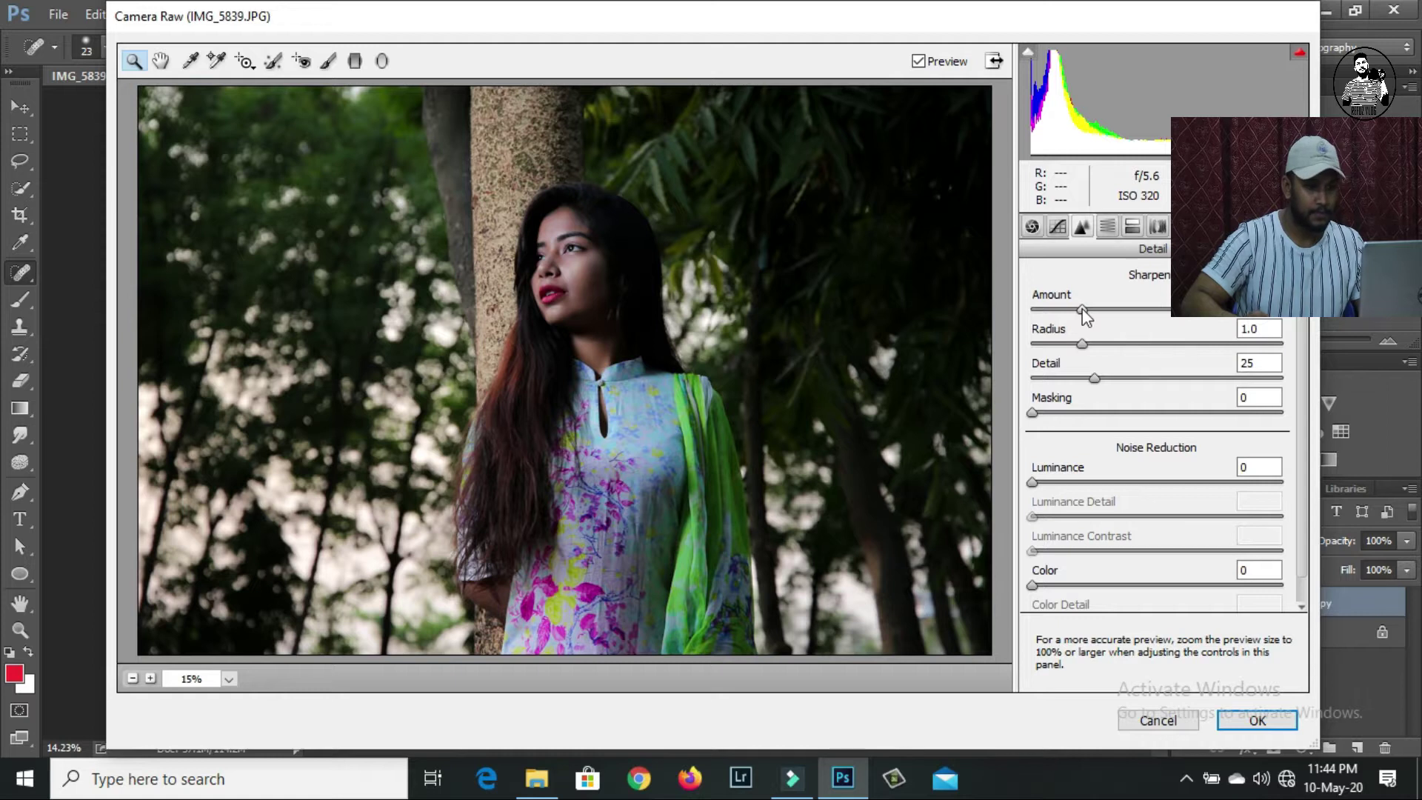
left_click(1107, 228)
left_click_drag(1180, 442, 1267, 457)
left_click_drag(1162, 476, 1145, 478)
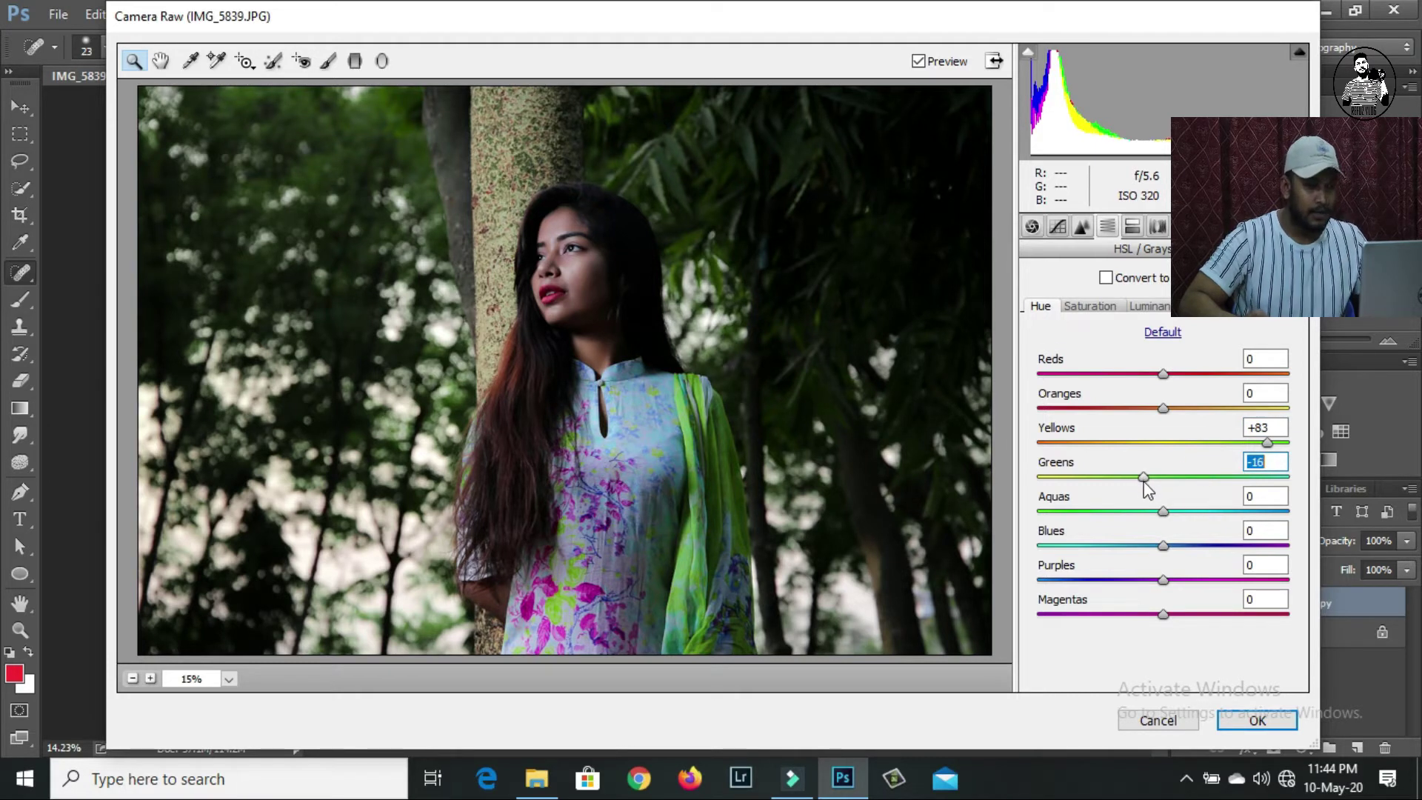
left_click_drag(1125, 482, 1131, 481)
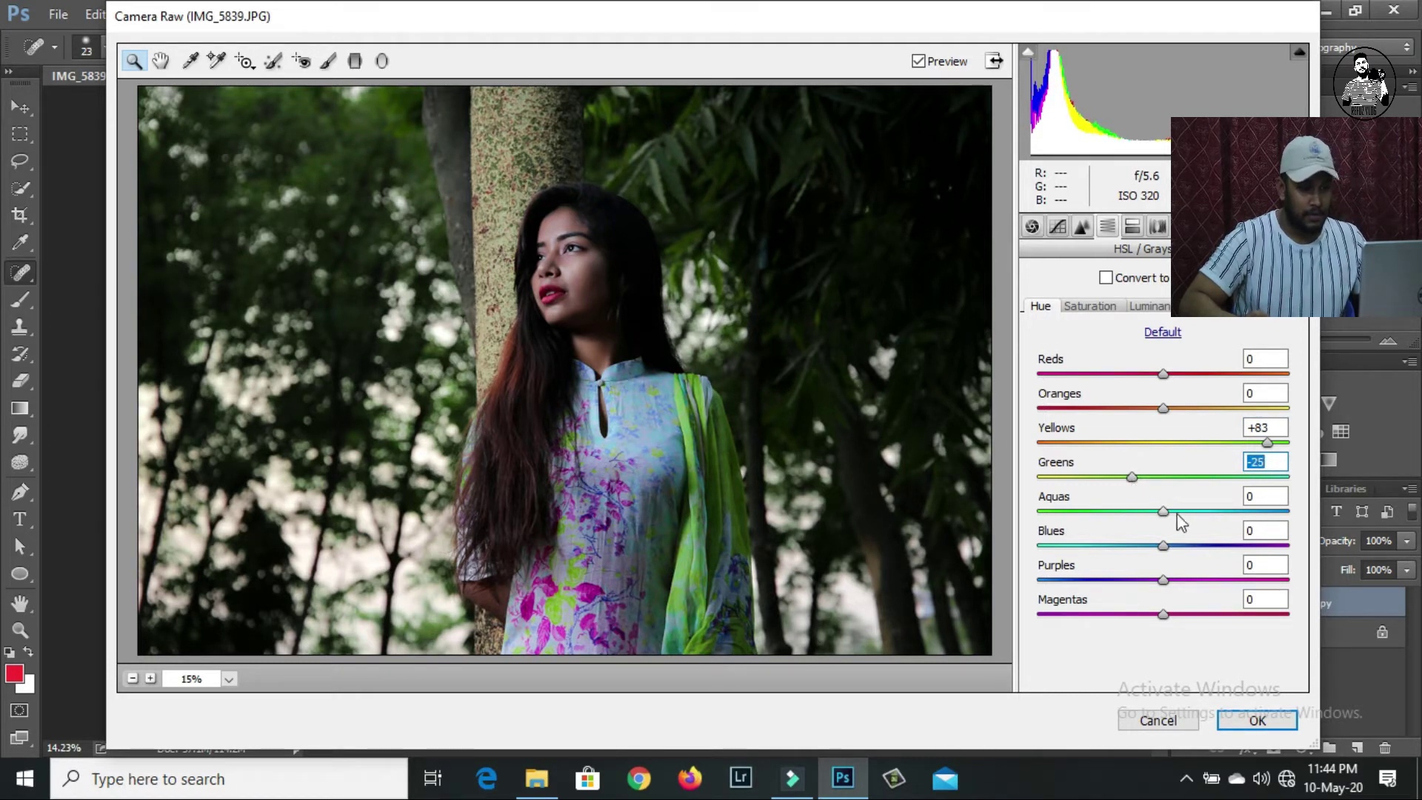
left_click(1100, 310)
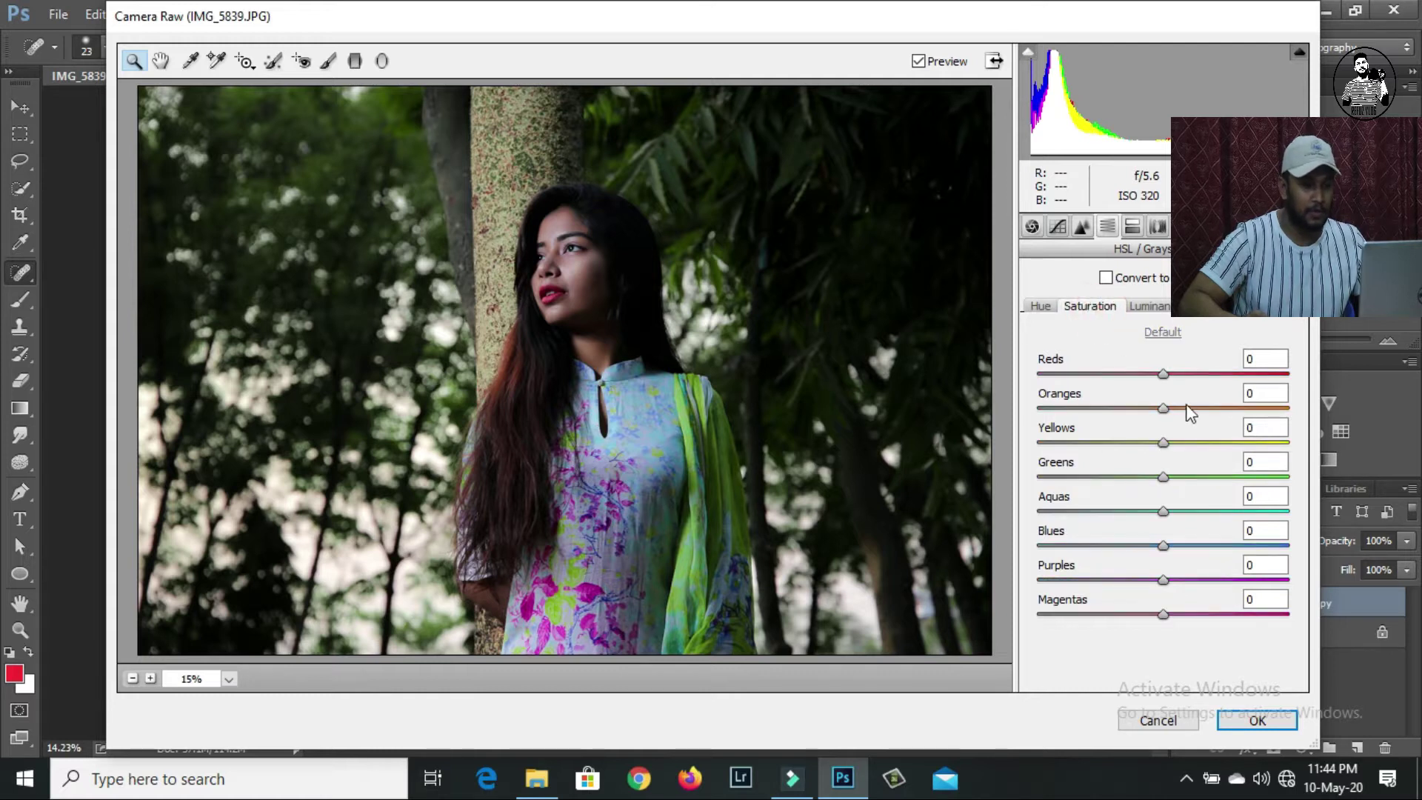
Step: Set HSL saturation to Yellows +33, Greens +28 and Blues -15
left_click_drag(1163, 443, 1192, 446)
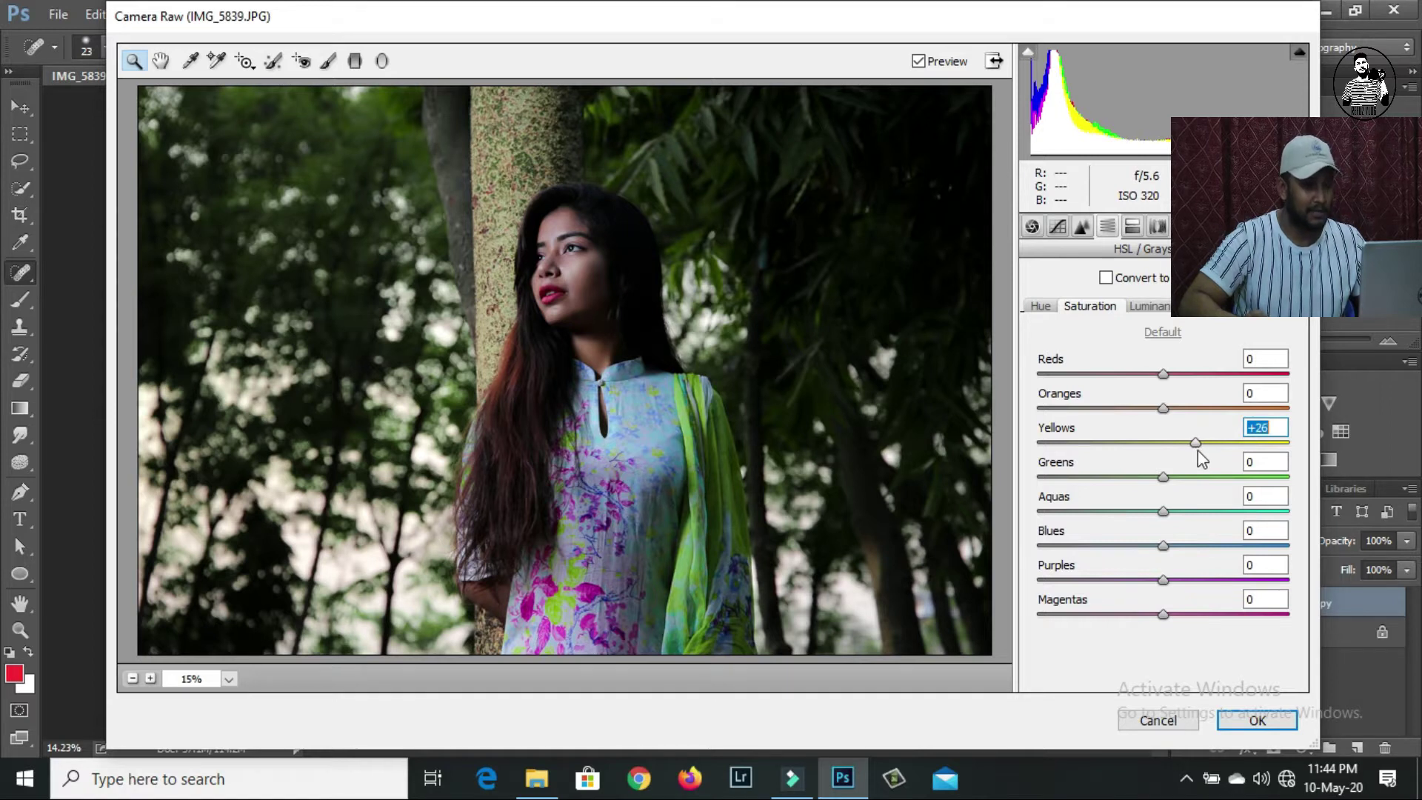
left_click_drag(1170, 480, 1198, 478)
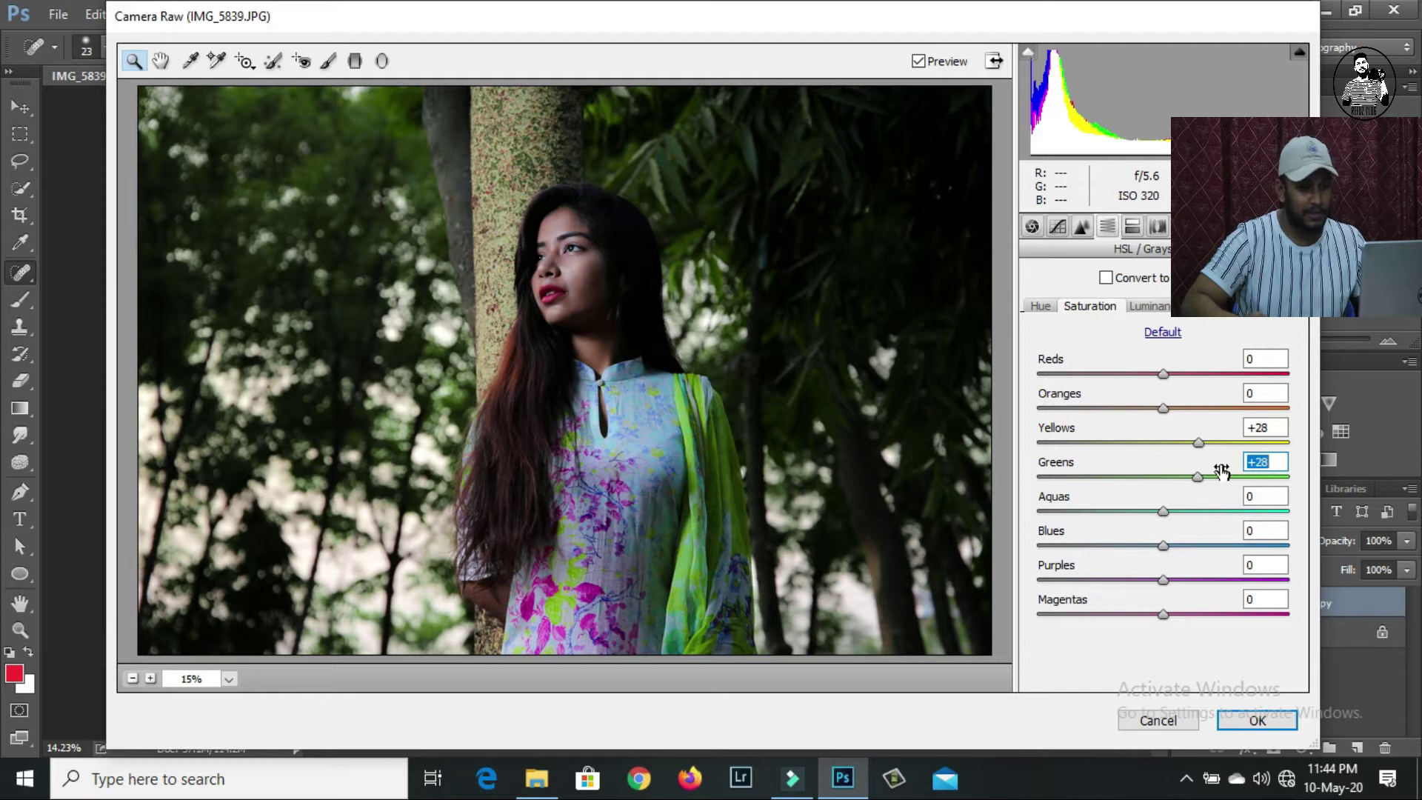
left_click_drag(1203, 442, 1210, 444)
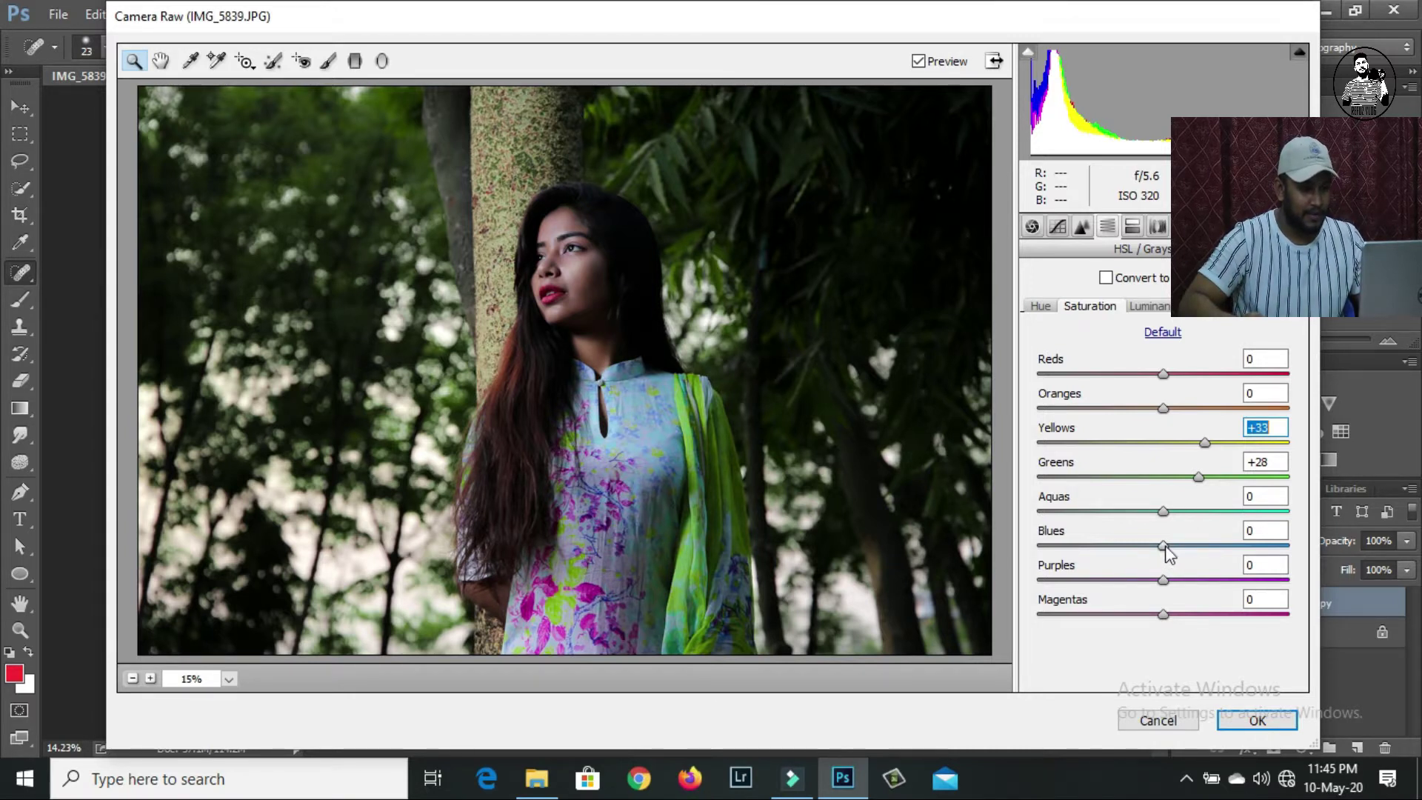
mouse_move(1163, 545)
left_mouse_down()
mouse_move(1205, 548)
mouse_move(1146, 554)
left_mouse_up()
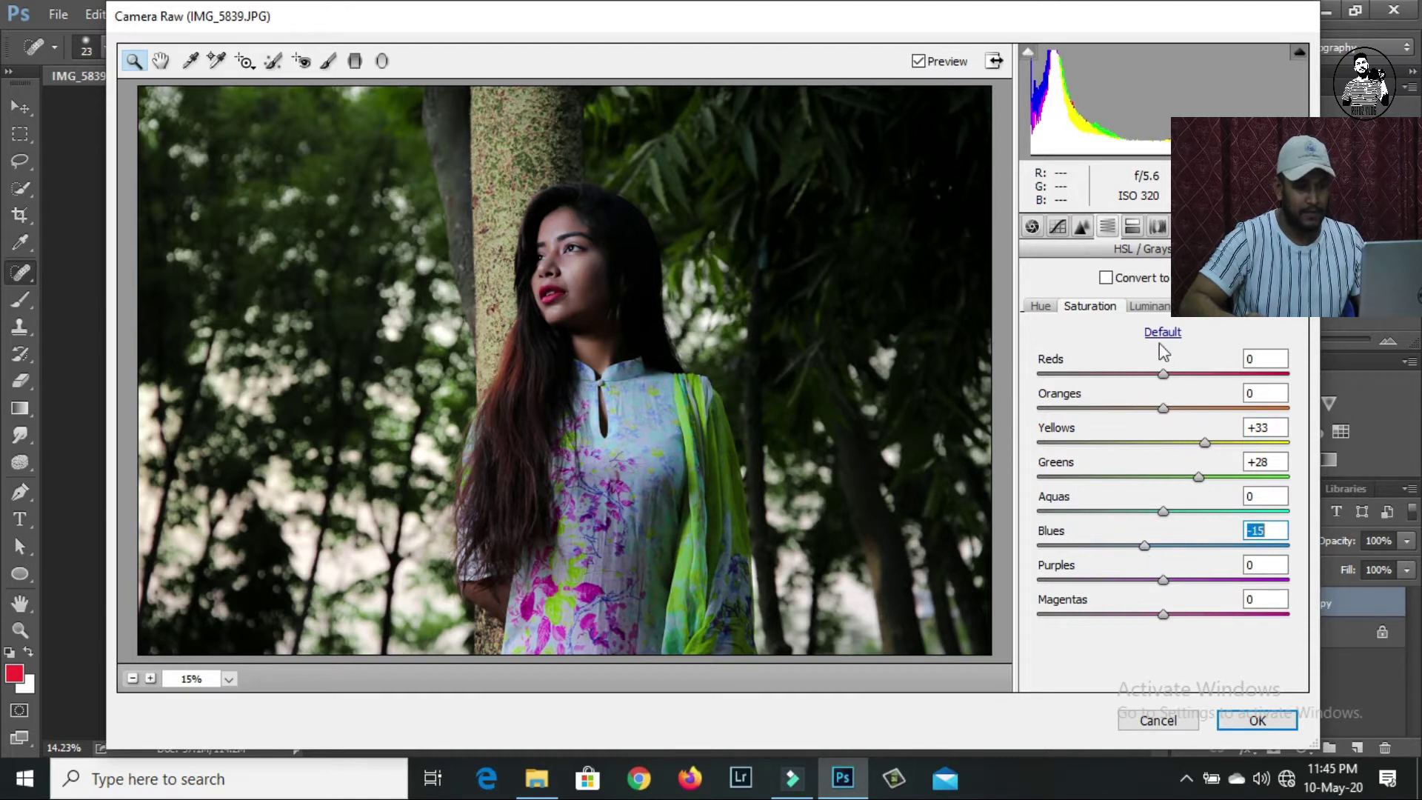
left_click(1150, 307)
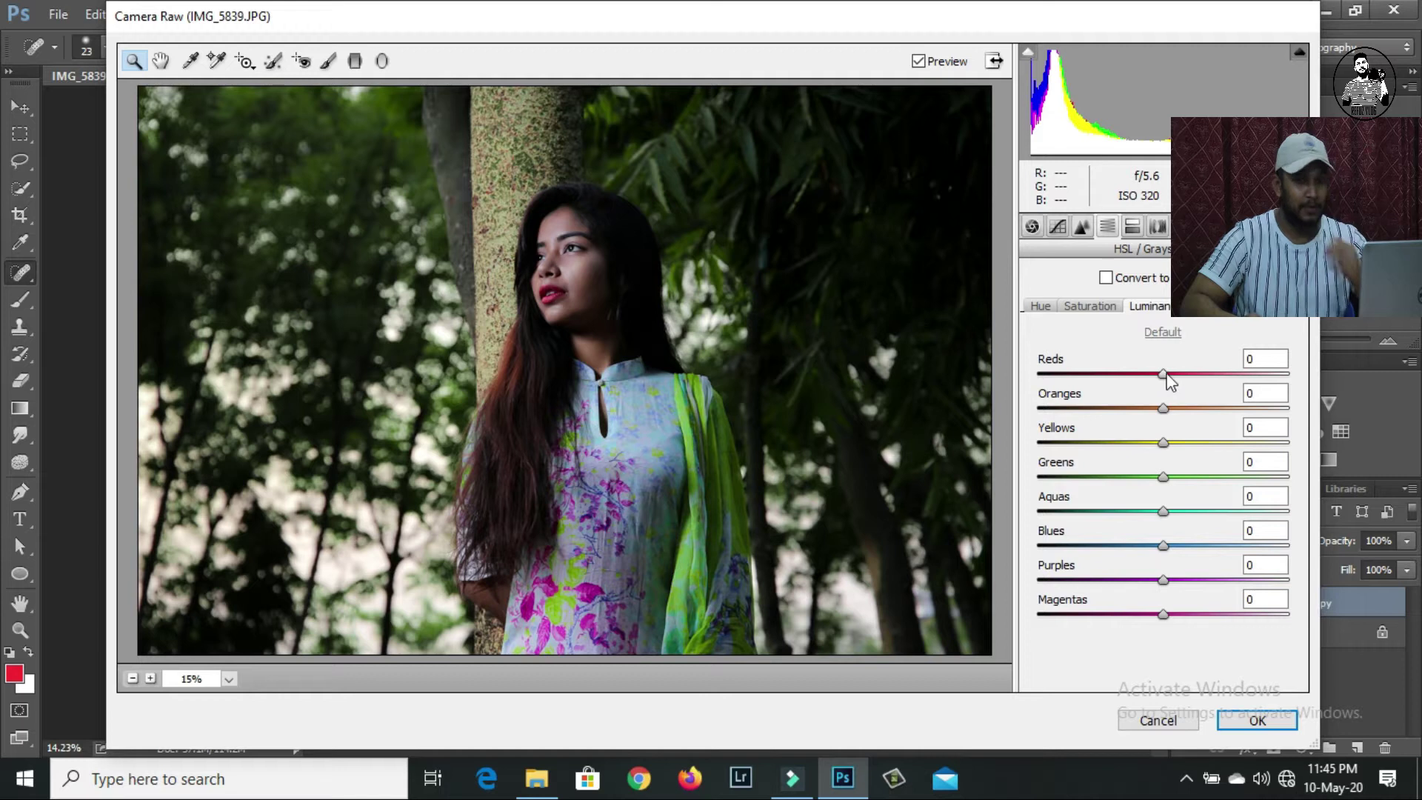
Step: Set HSL luminance to Reds +10, Oranges +10, Yellows -4, Greens -18, Blues +20
left_click_drag(1167, 376, 1173, 377)
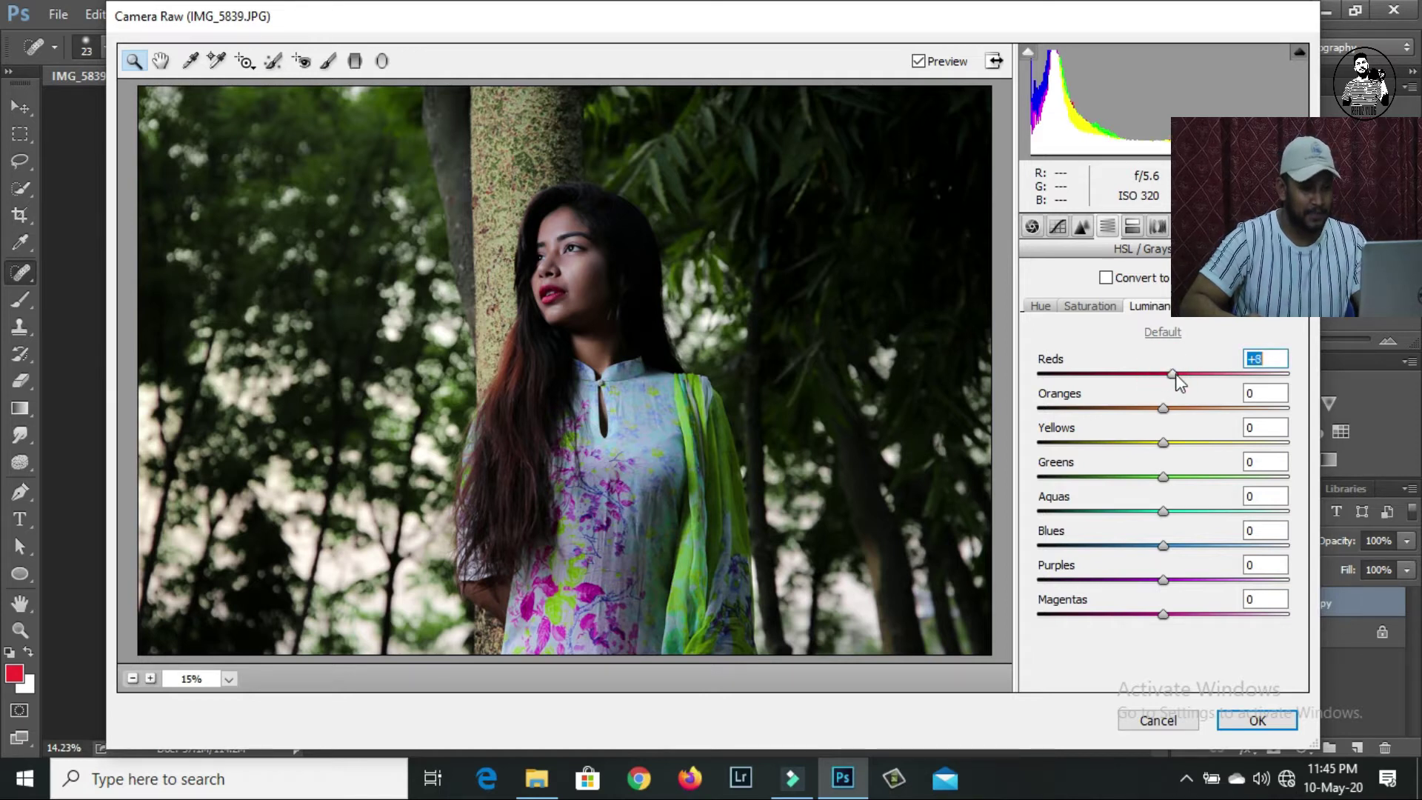
left_click_drag(1177, 372, 1179, 373)
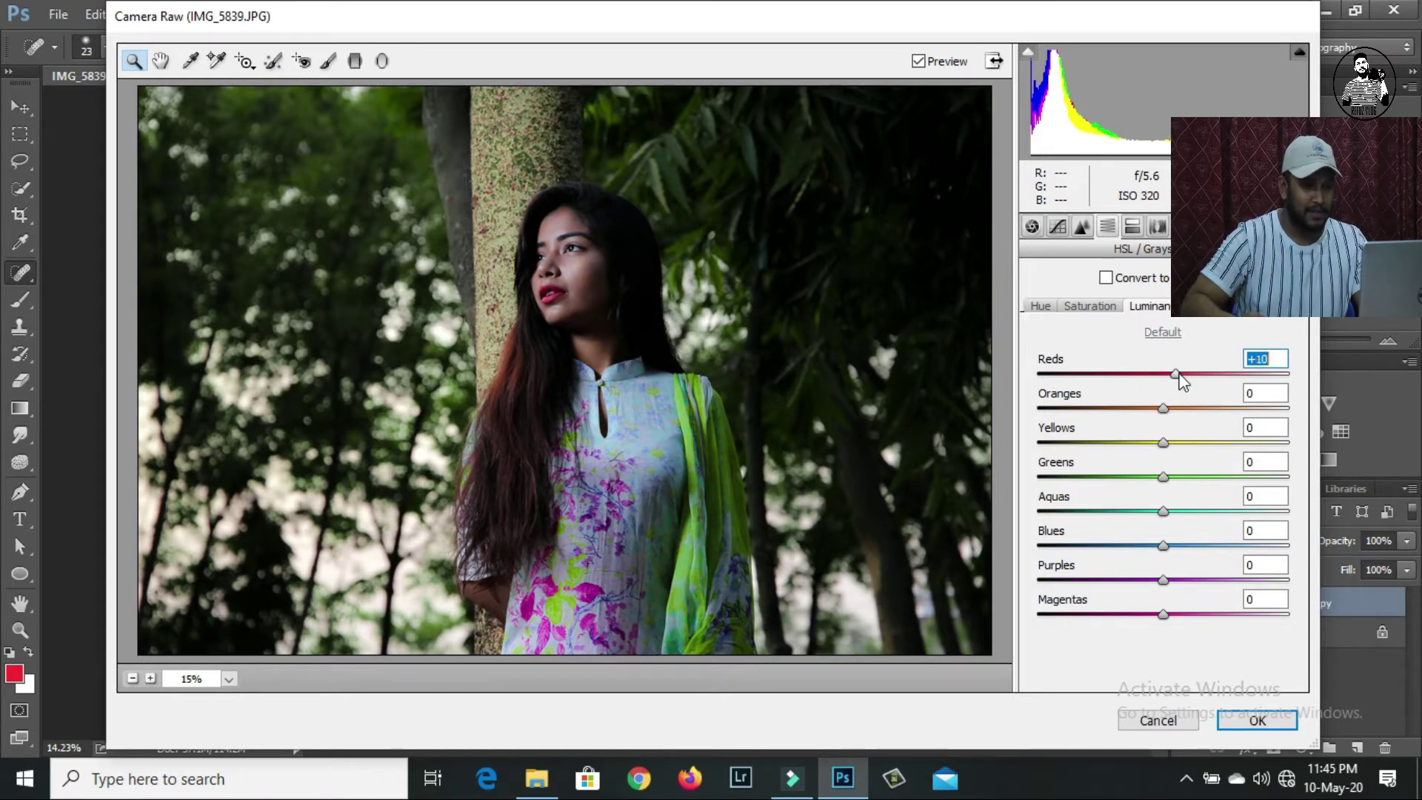
left_click_drag(1168, 408, 1185, 406)
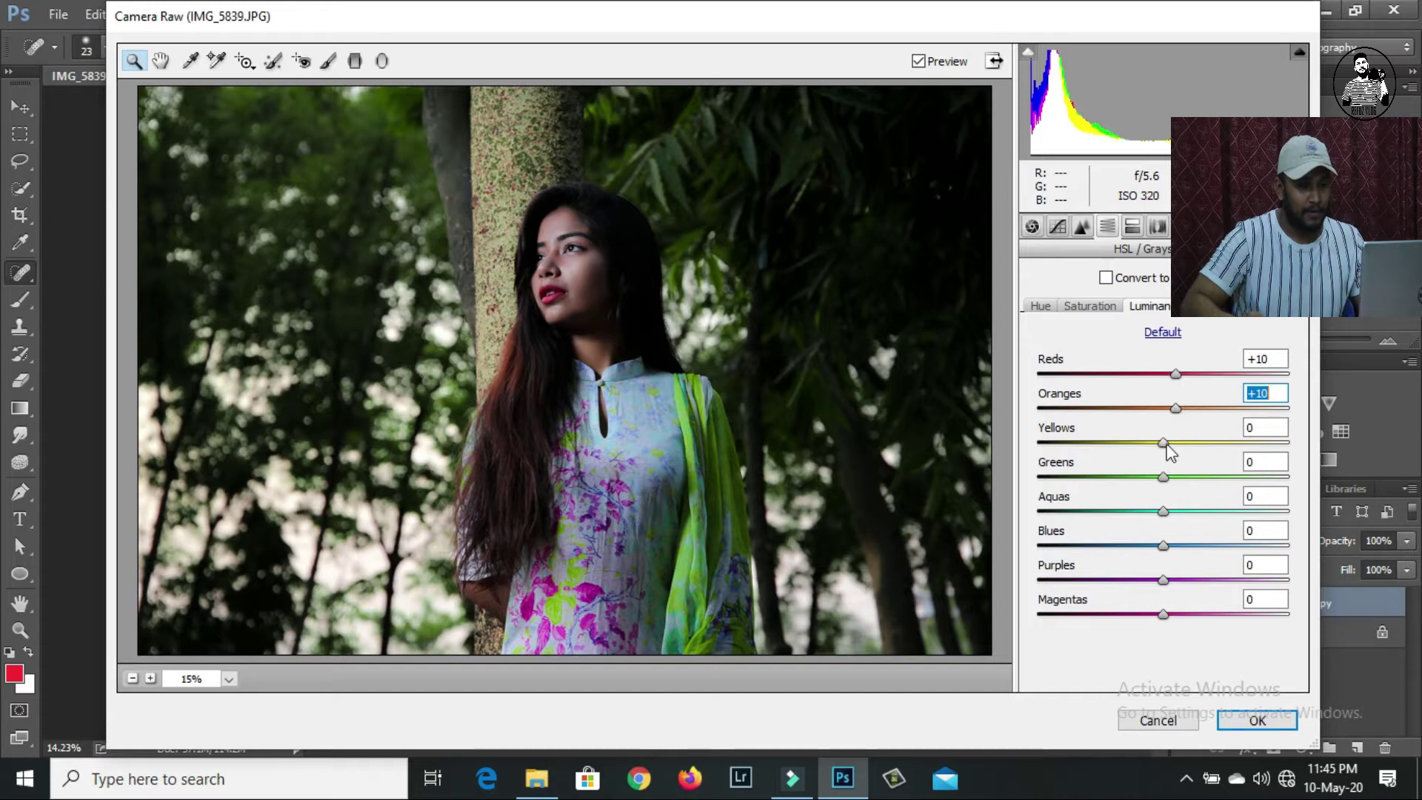
left_click_drag(1166, 443, 1161, 443)
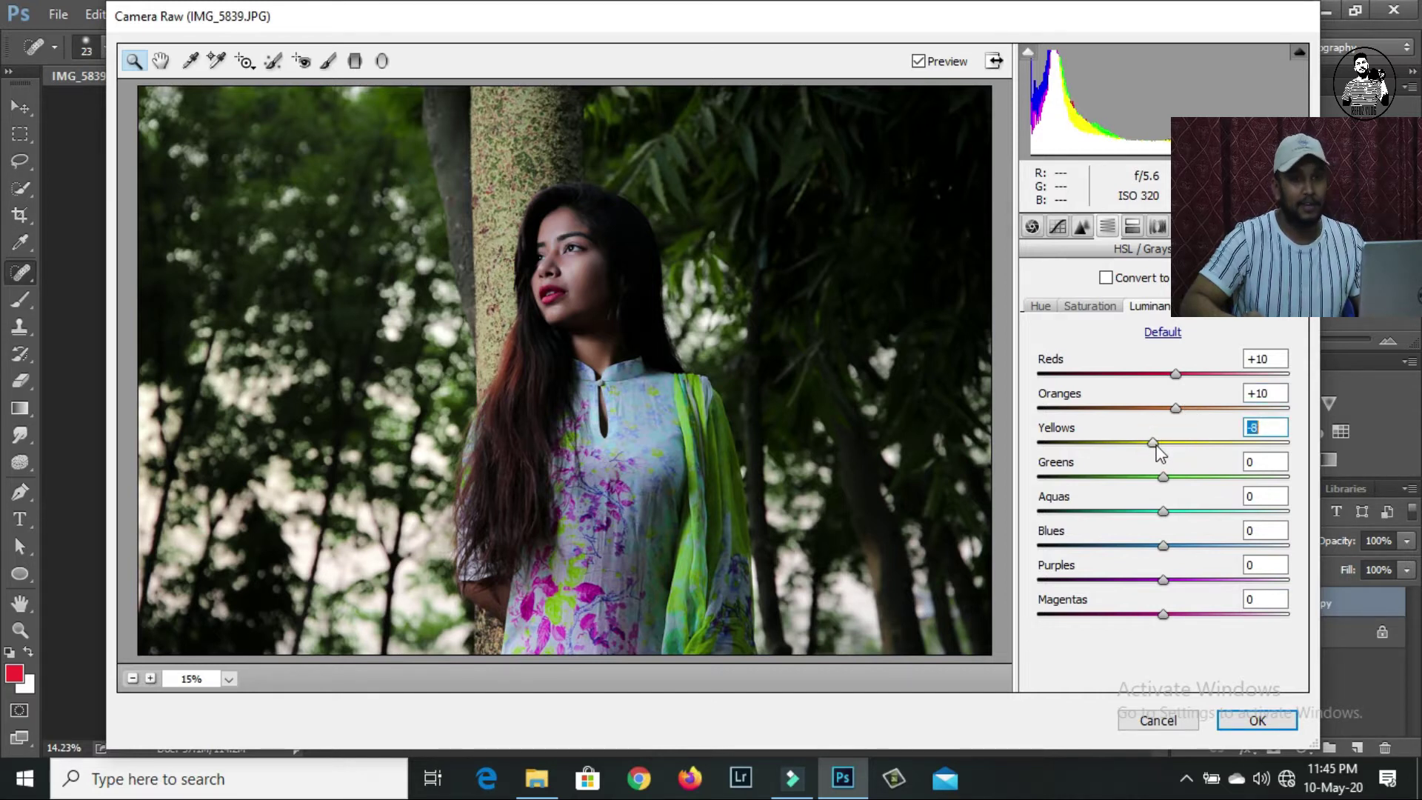
double_click(1164, 444)
left_click_drag(1164, 444, 1158, 443)
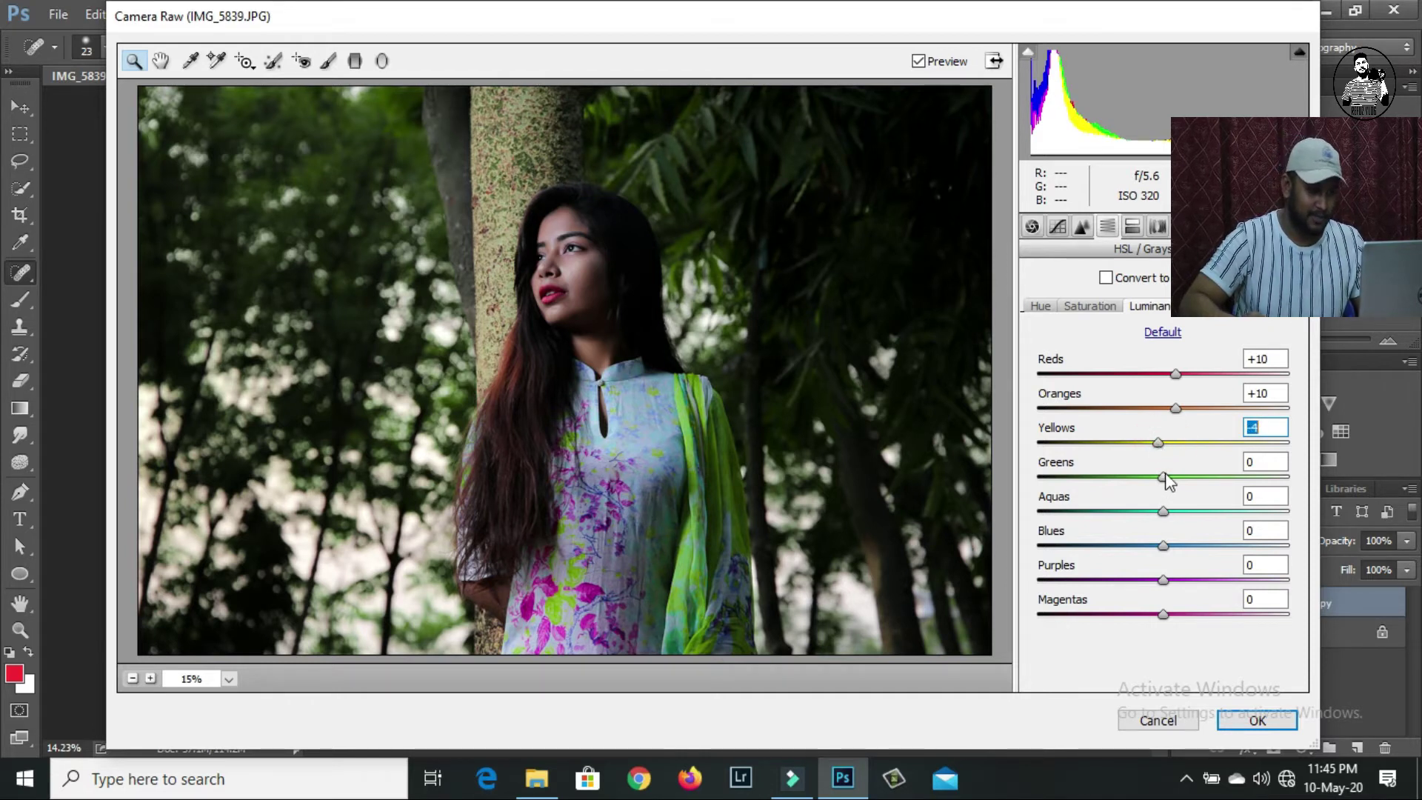
mouse_move(1163, 478)
left_mouse_down()
mouse_move(1117, 478)
mouse_move(1164, 478)
mouse_move(1139, 477)
left_mouse_up()
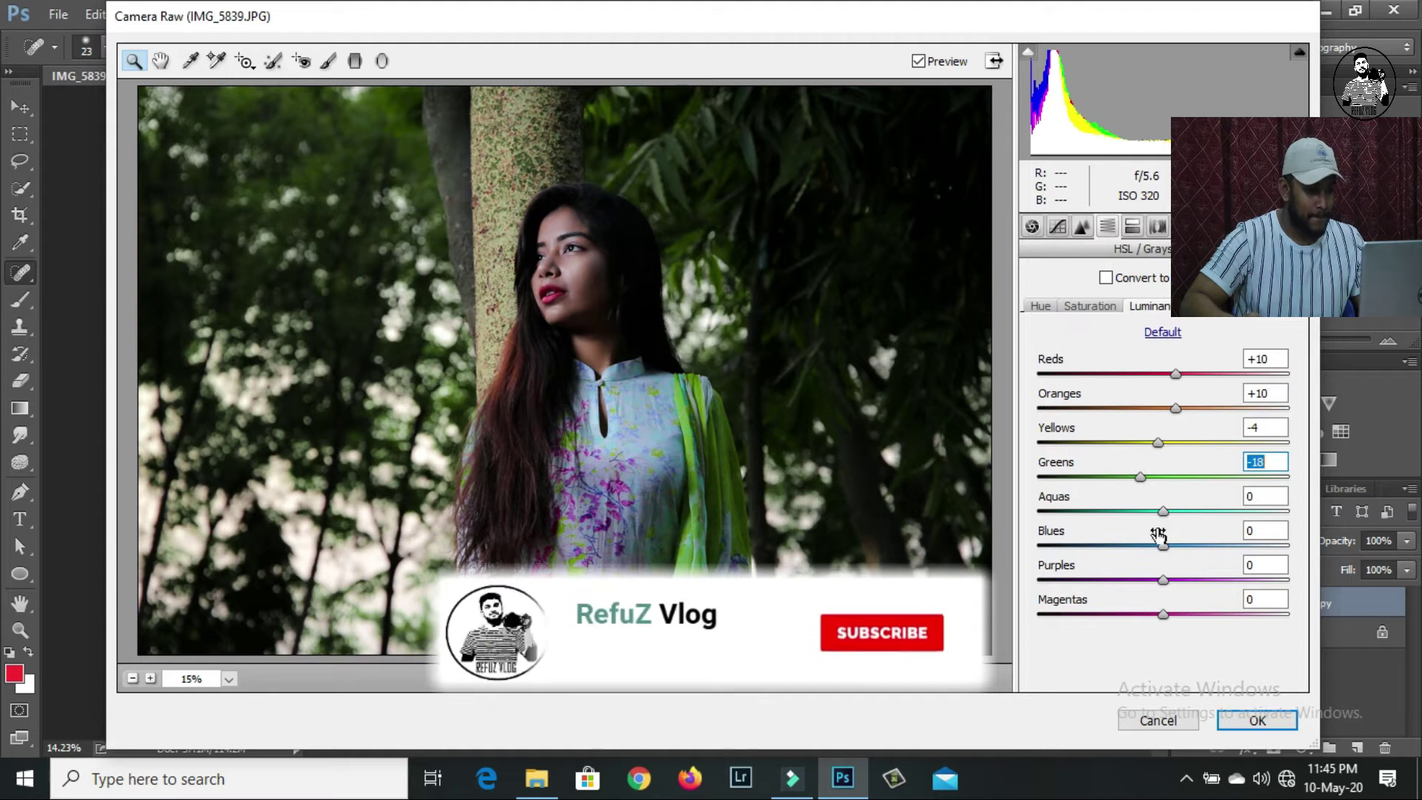
left_click_drag(1163, 546, 1189, 546)
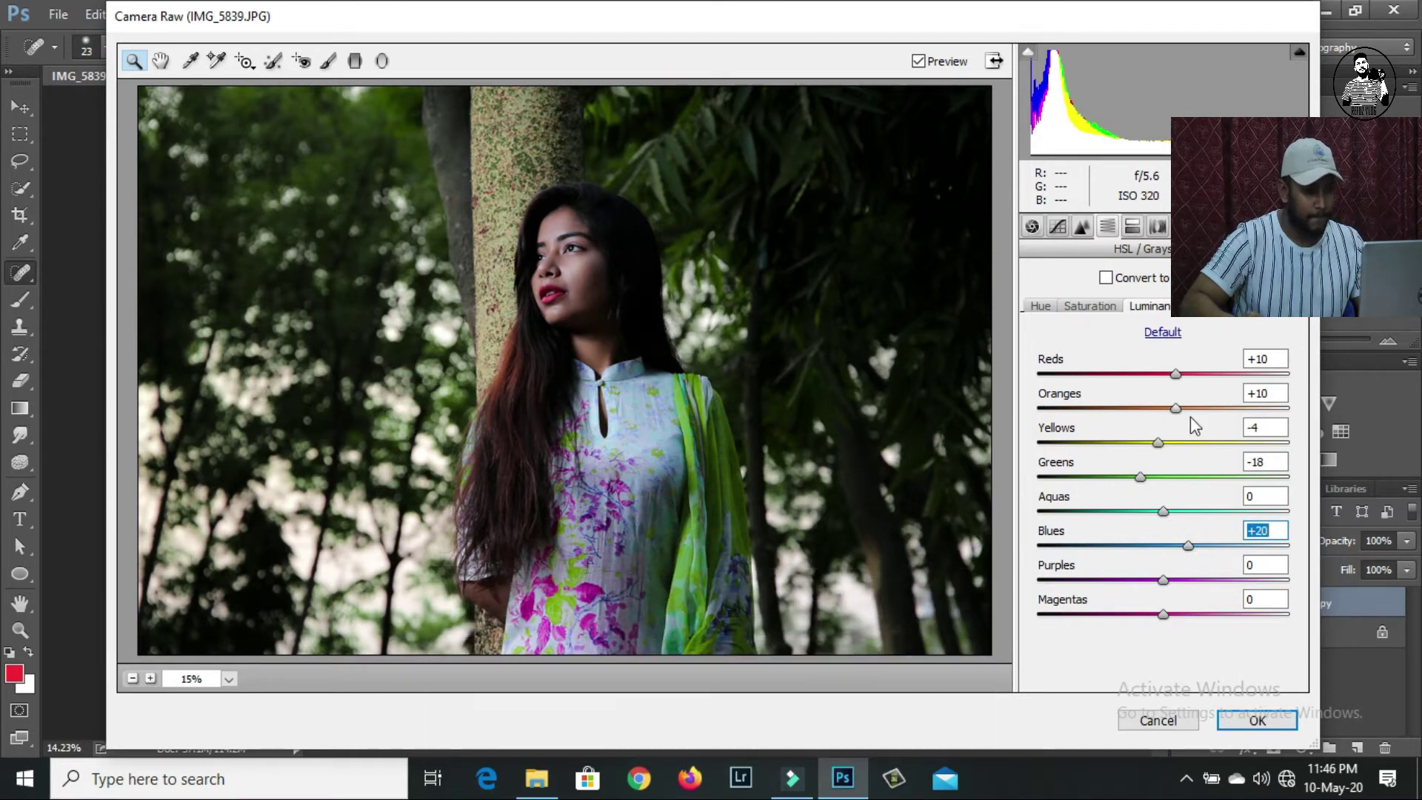
Step: Raise Greens saturation to +53
left_click(1090, 308)
mouse_move(1199, 476)
left_mouse_down()
mouse_move(1229, 477)
mouse_move(1225, 443)
left_mouse_up()
left_click(1041, 306)
Step: Add a post-crop vignette with Amount -25, Midpoint 58, Roundness -17 and more feather
left_click(1132, 477)
left_click(1132, 225)
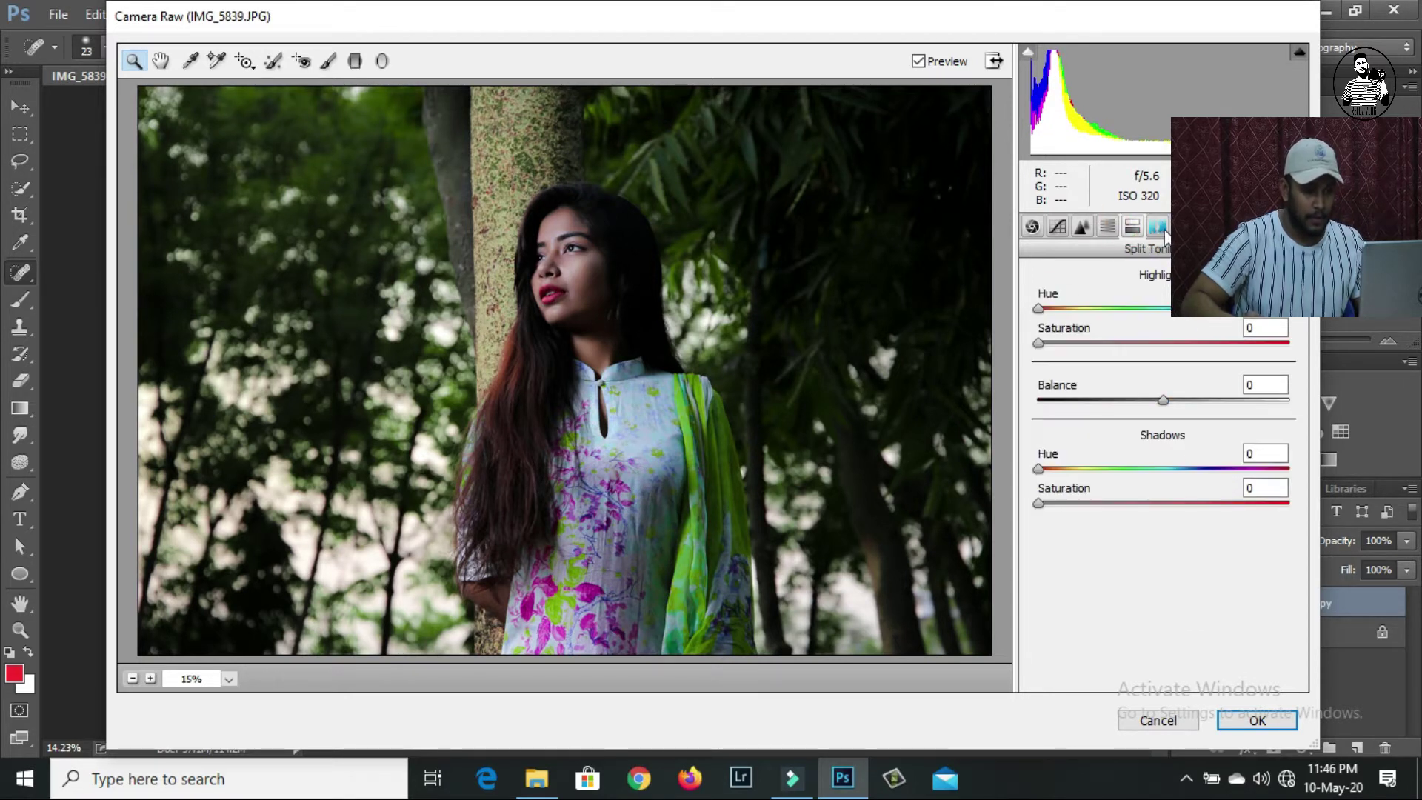
left_click(1158, 226)
left_click_drag(1163, 495, 1129, 494)
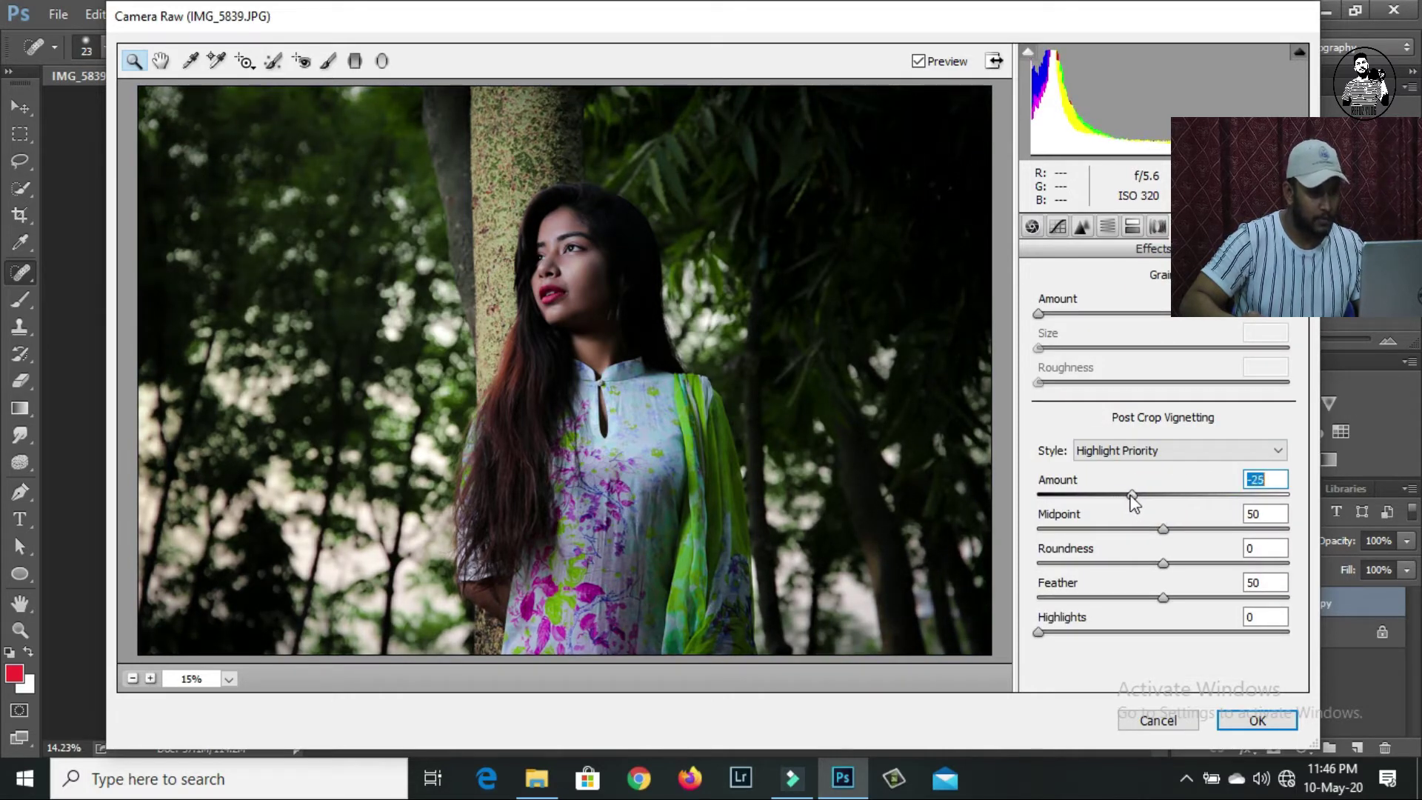
mouse_move(1163, 529)
left_mouse_down()
mouse_move(1182, 529)
mouse_move(1193, 563)
mouse_move(1141, 563)
mouse_move(1218, 597)
left_mouse_up()
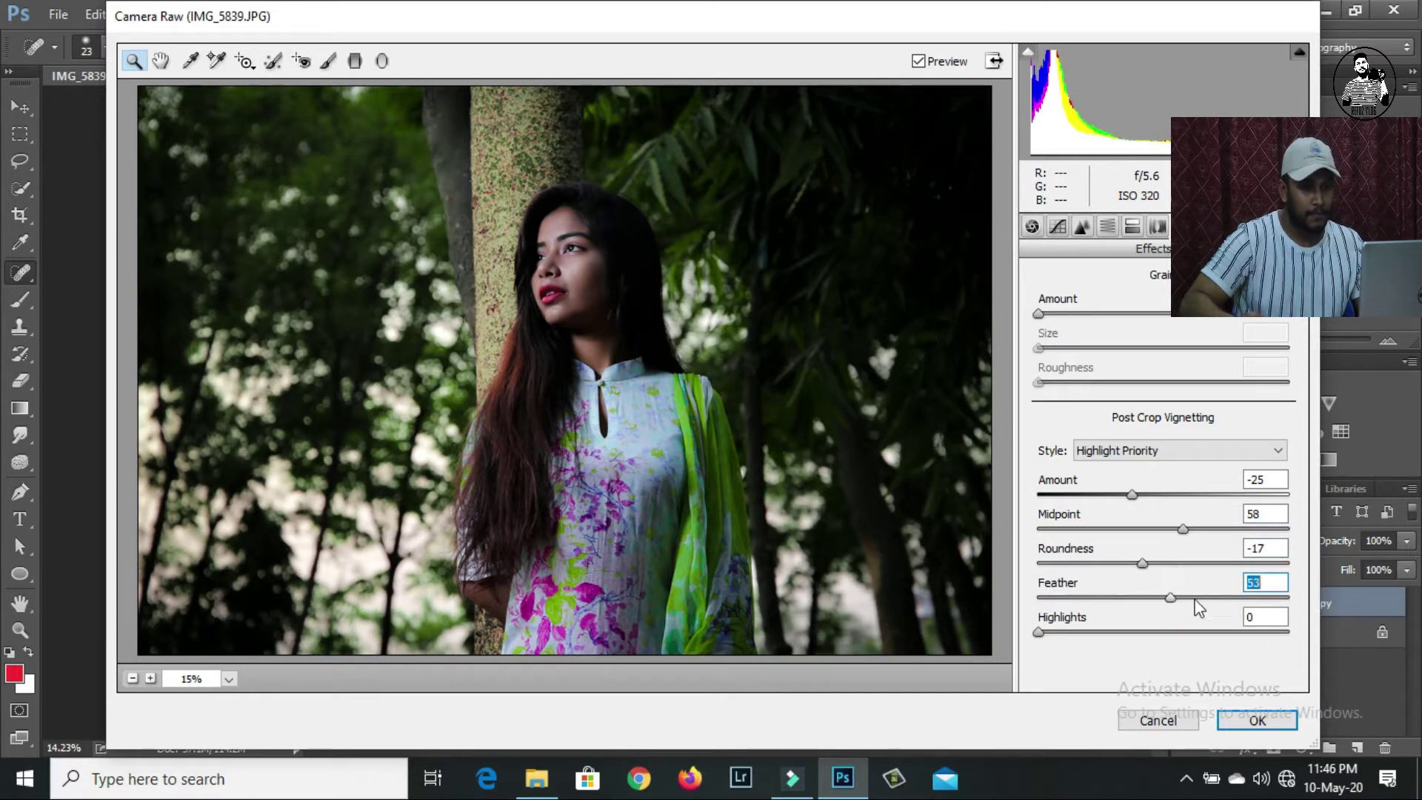
left_click(1208, 226)
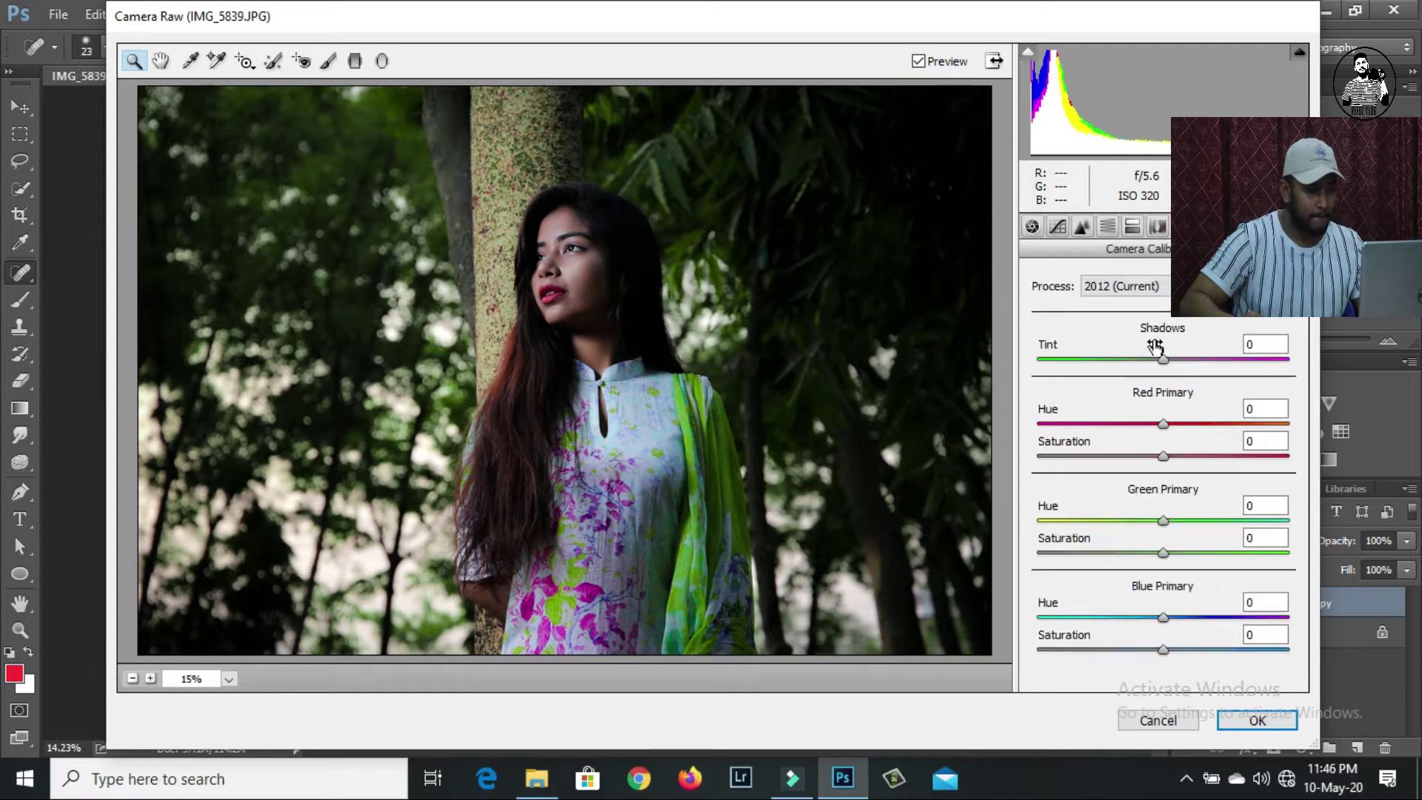
Step: Set calibration Green Primary Hue -26, Saturation +14, Blue Primary Hue -11, Saturation -5, and apply the grade
mouse_move(1163, 521)
left_mouse_down()
mouse_move(1237, 521)
mouse_move(1140, 520)
mouse_move(1216, 555)
mouse_move(1179, 556)
left_mouse_up()
mouse_move(1162, 617)
left_mouse_down()
mouse_move(1121, 618)
mouse_move(1137, 649)
mouse_move(1157, 649)
left_mouse_up()
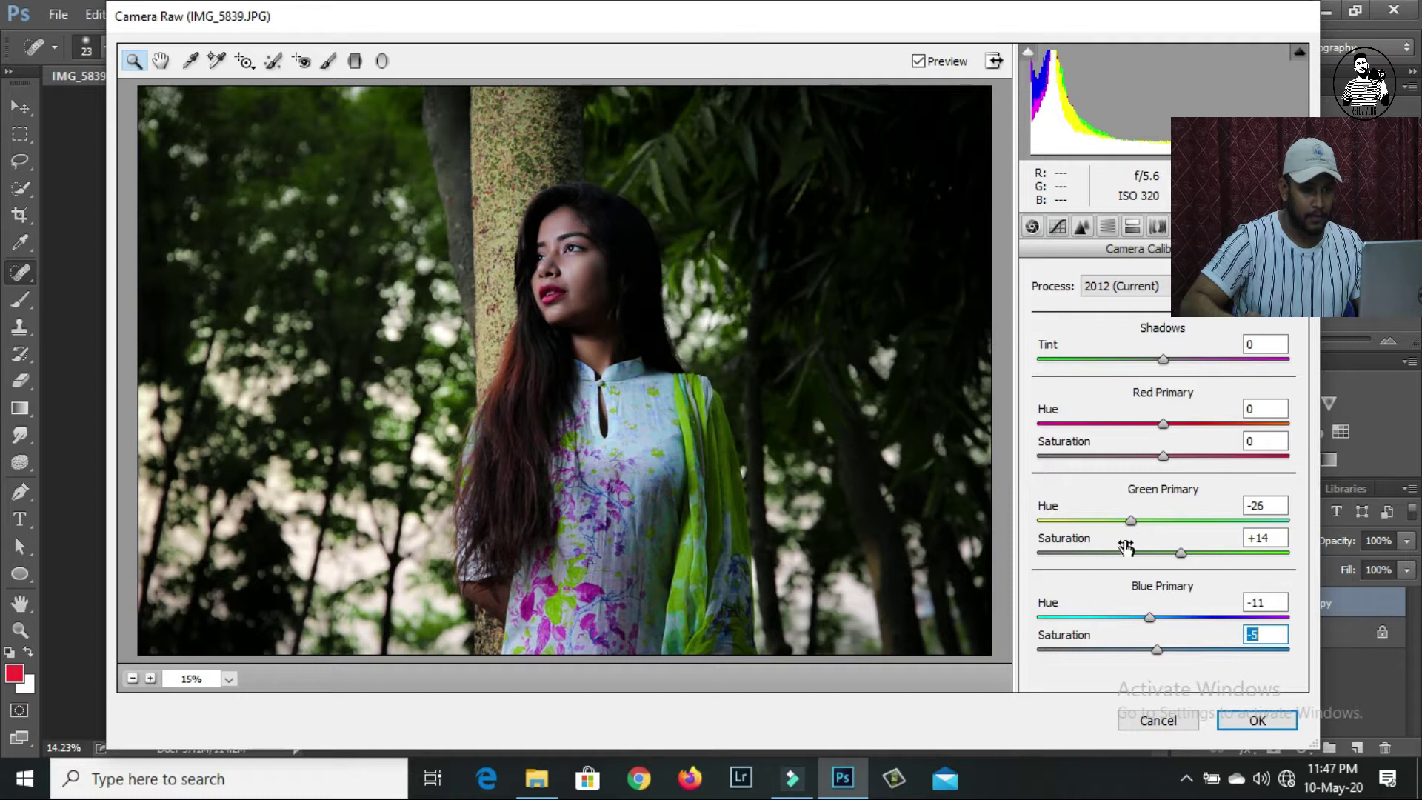
left_click(1154, 565)
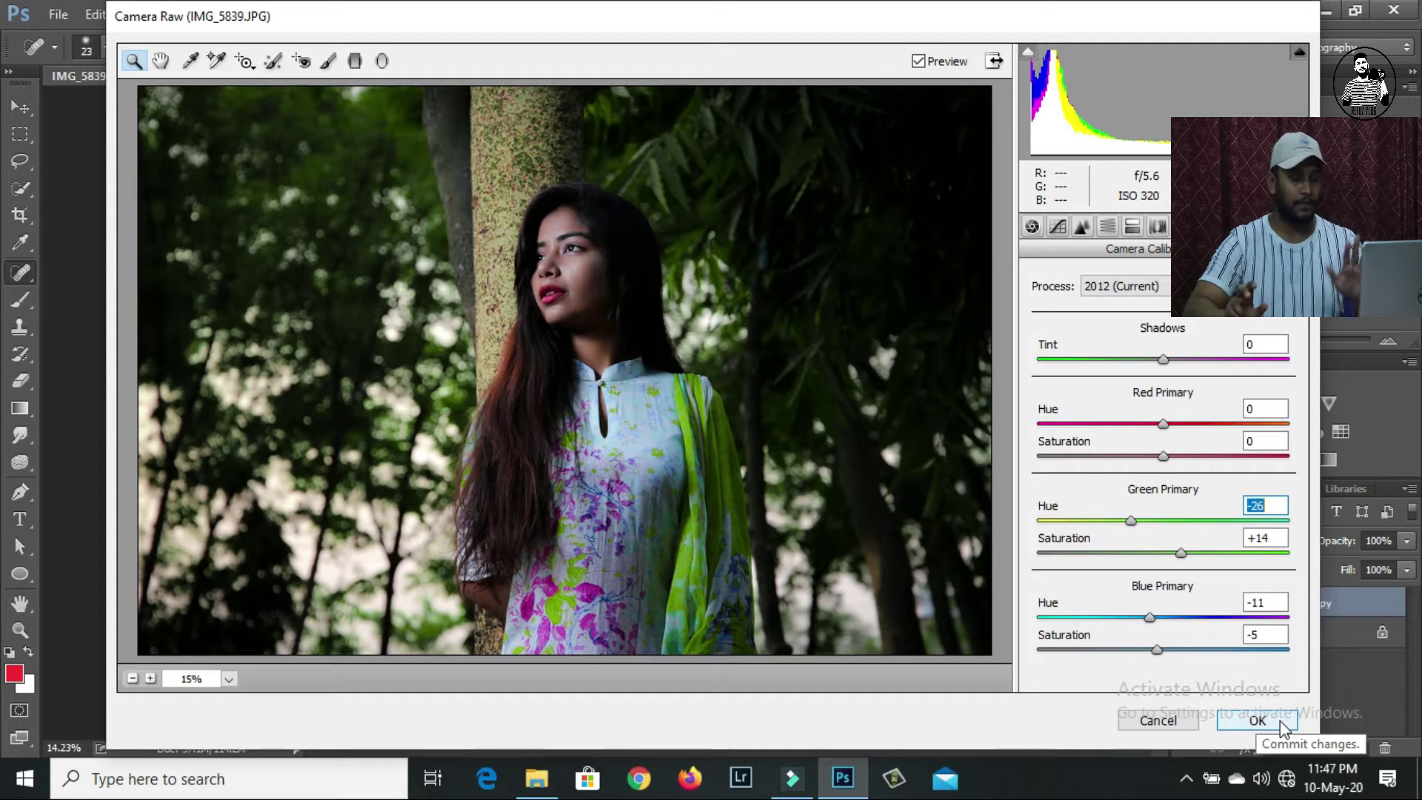
left_click(1258, 720)
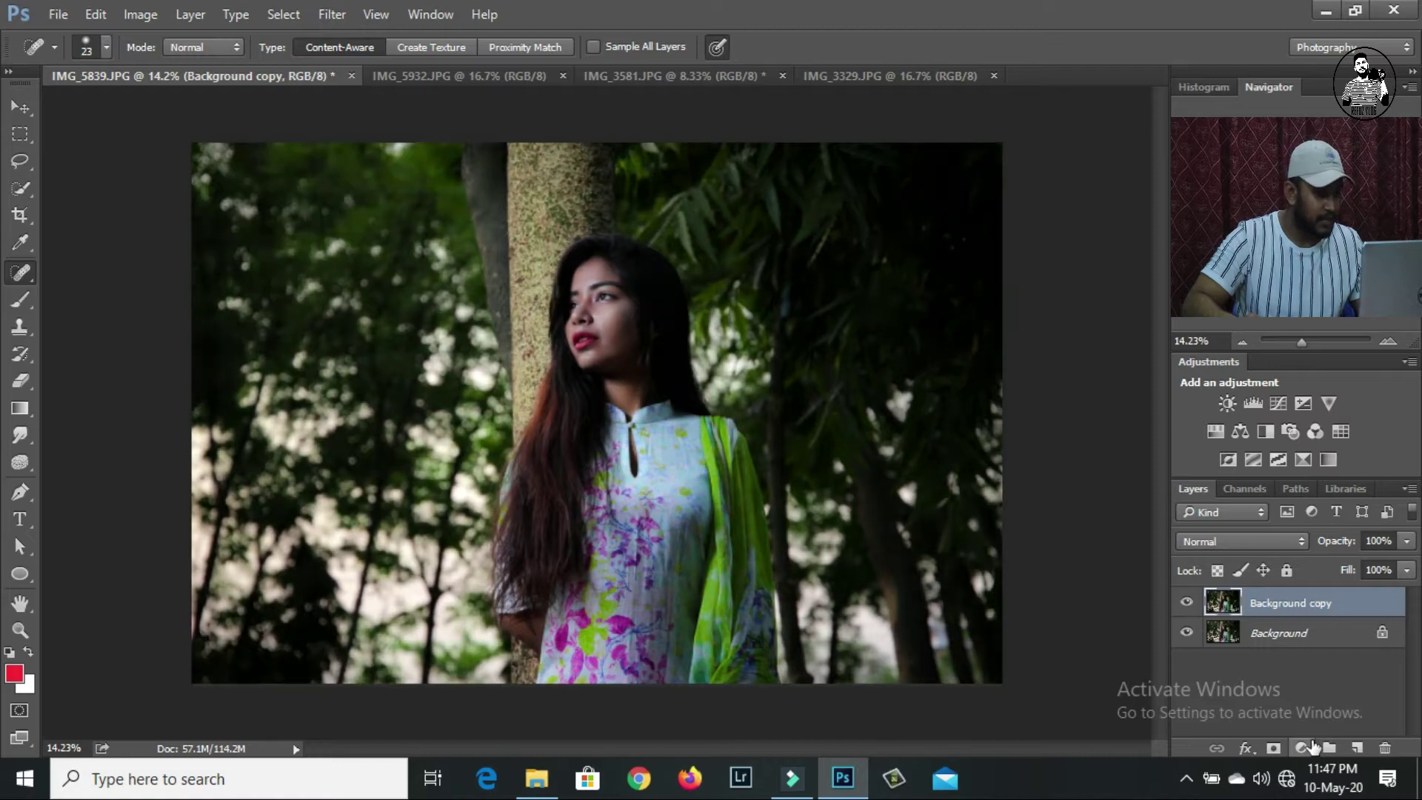
Step: Zoom in to inspect the graded face, zoom back out, then bring up IMG_5932.JPG
left_click_drag(1302, 342, 1304, 341)
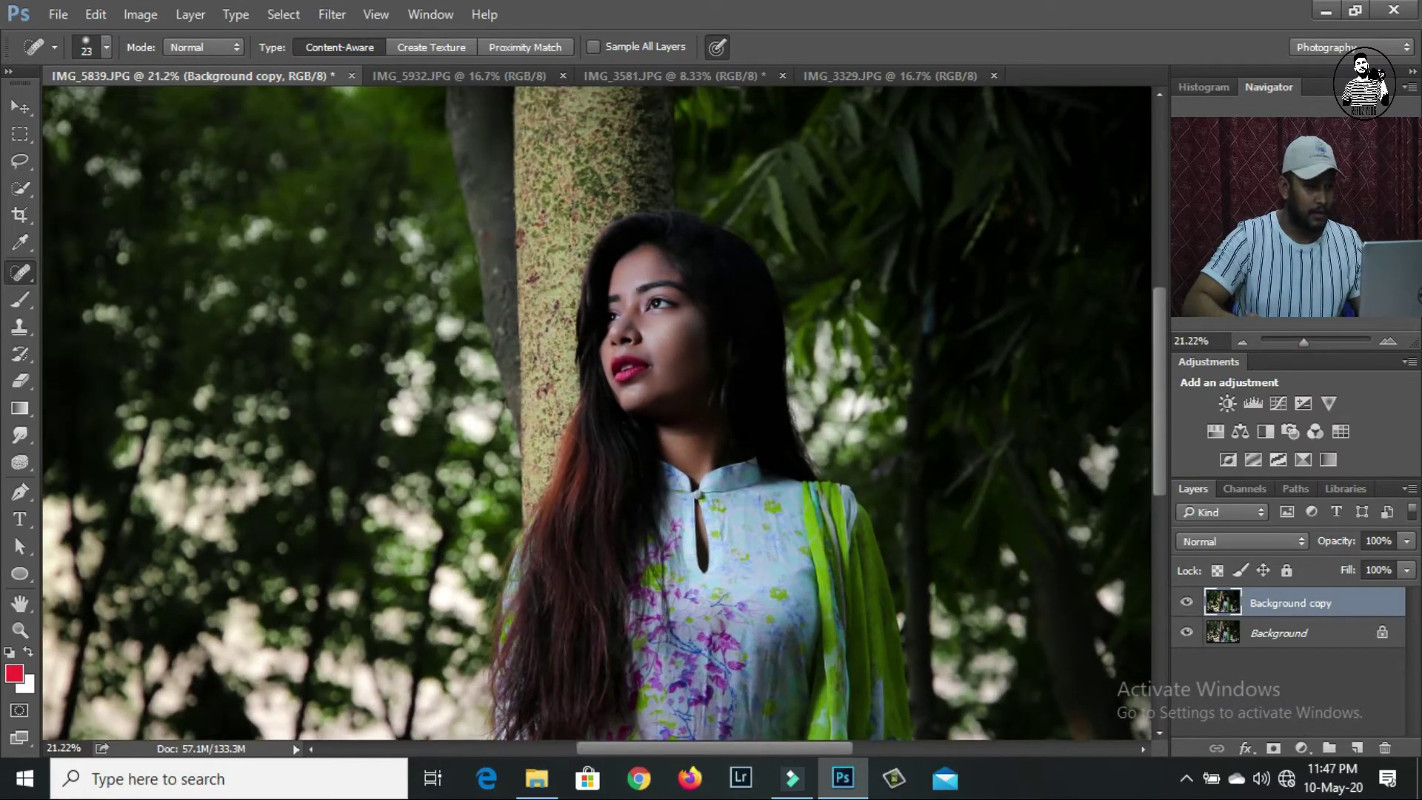
left_click_drag(1303, 342, 1305, 342)
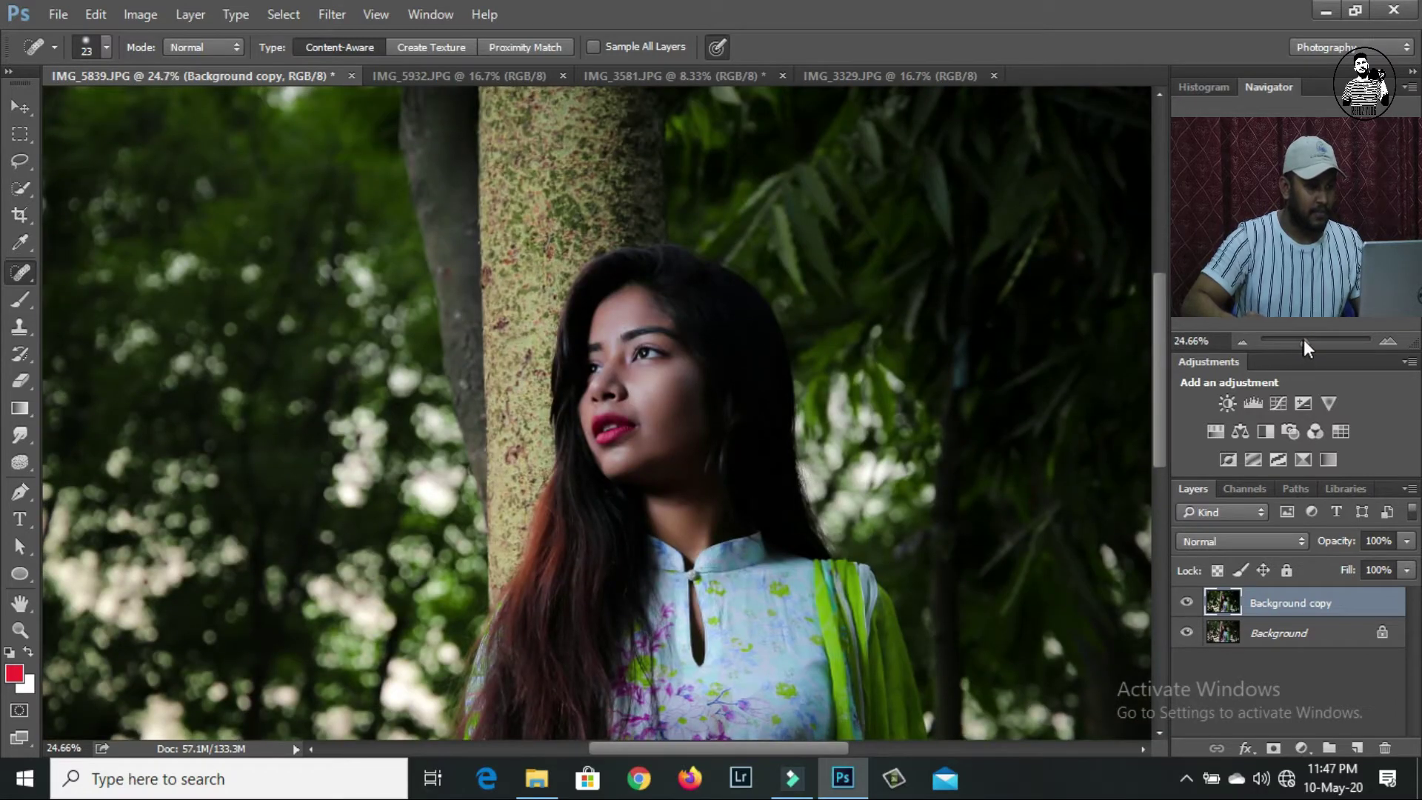
left_click_drag(1305, 342, 1311, 342)
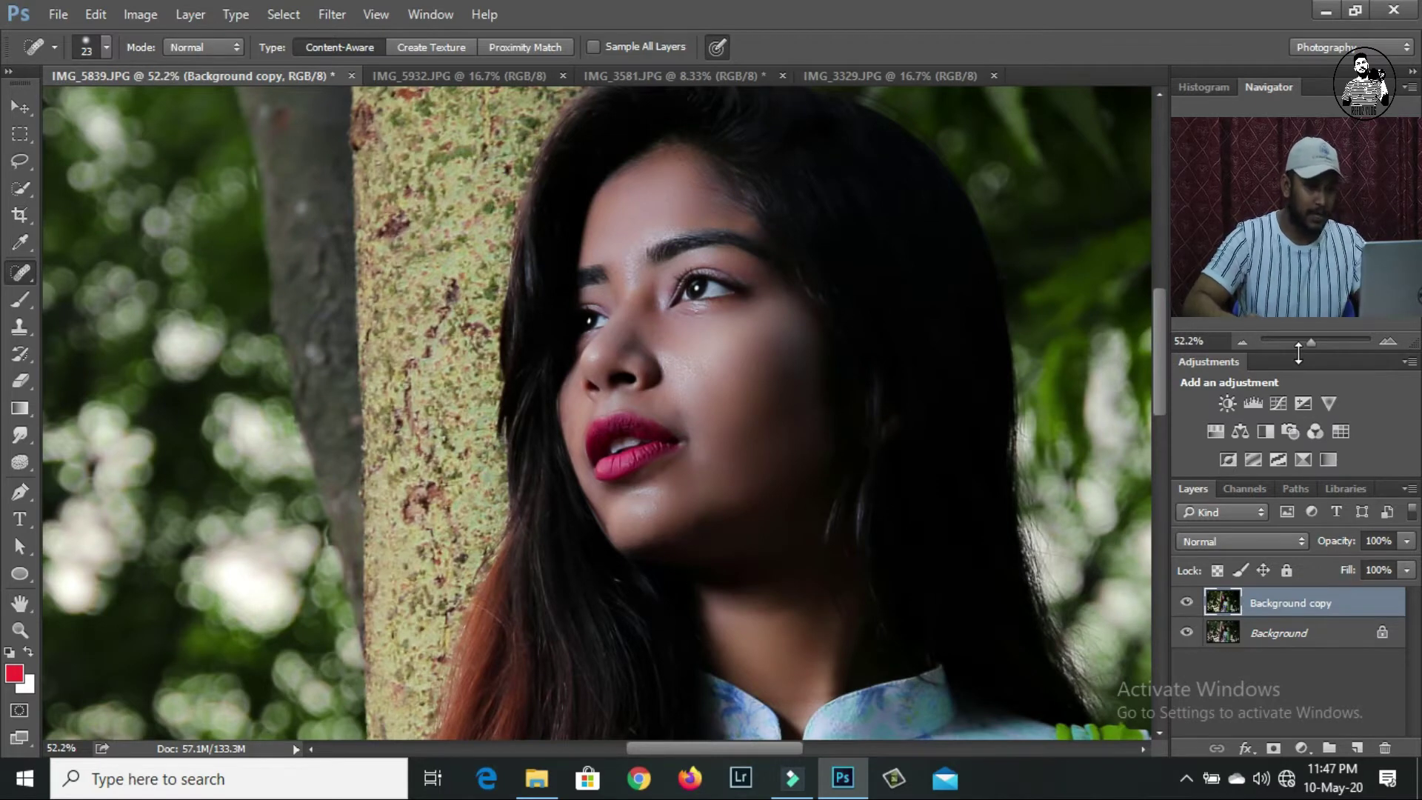
left_click_drag(1311, 342, 1302, 342)
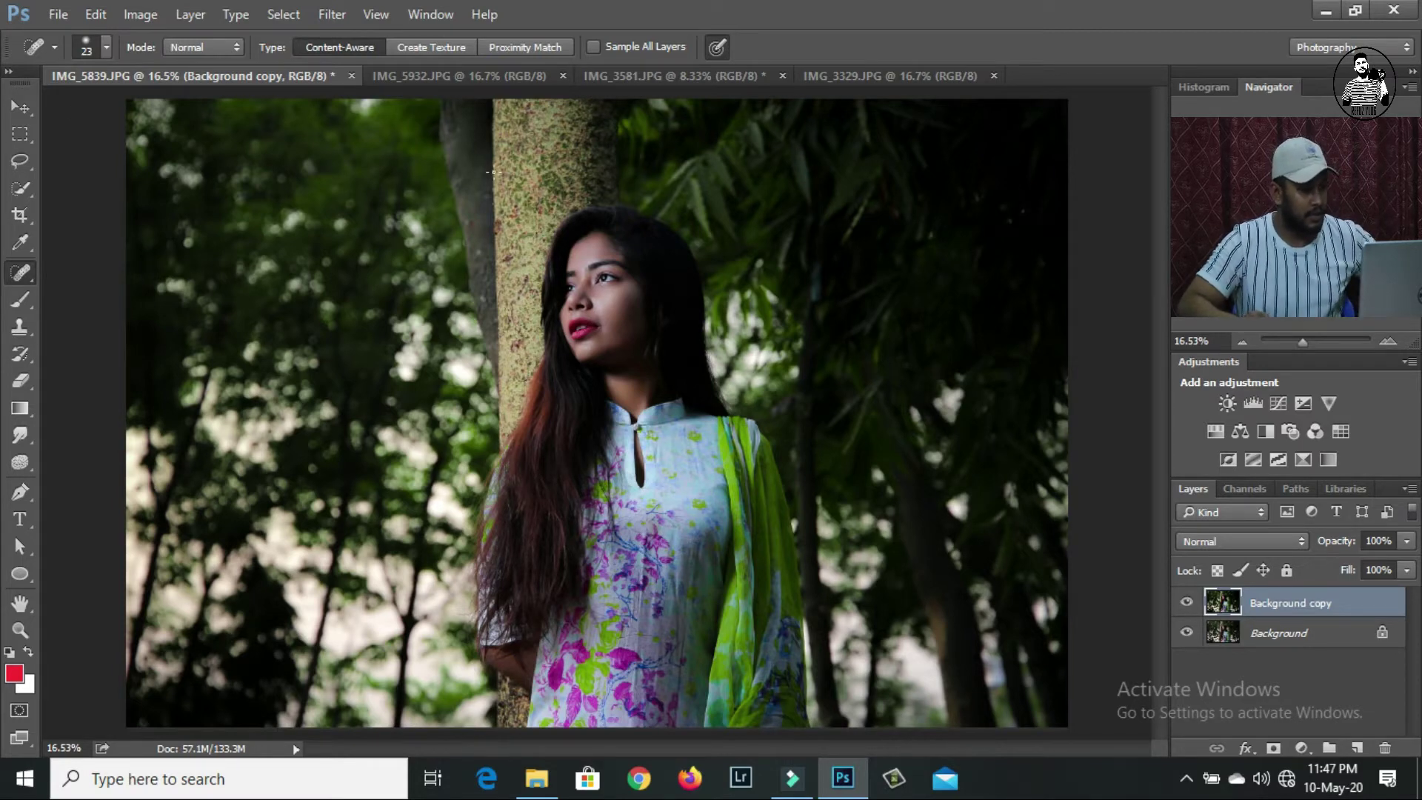
left_click(483, 75)
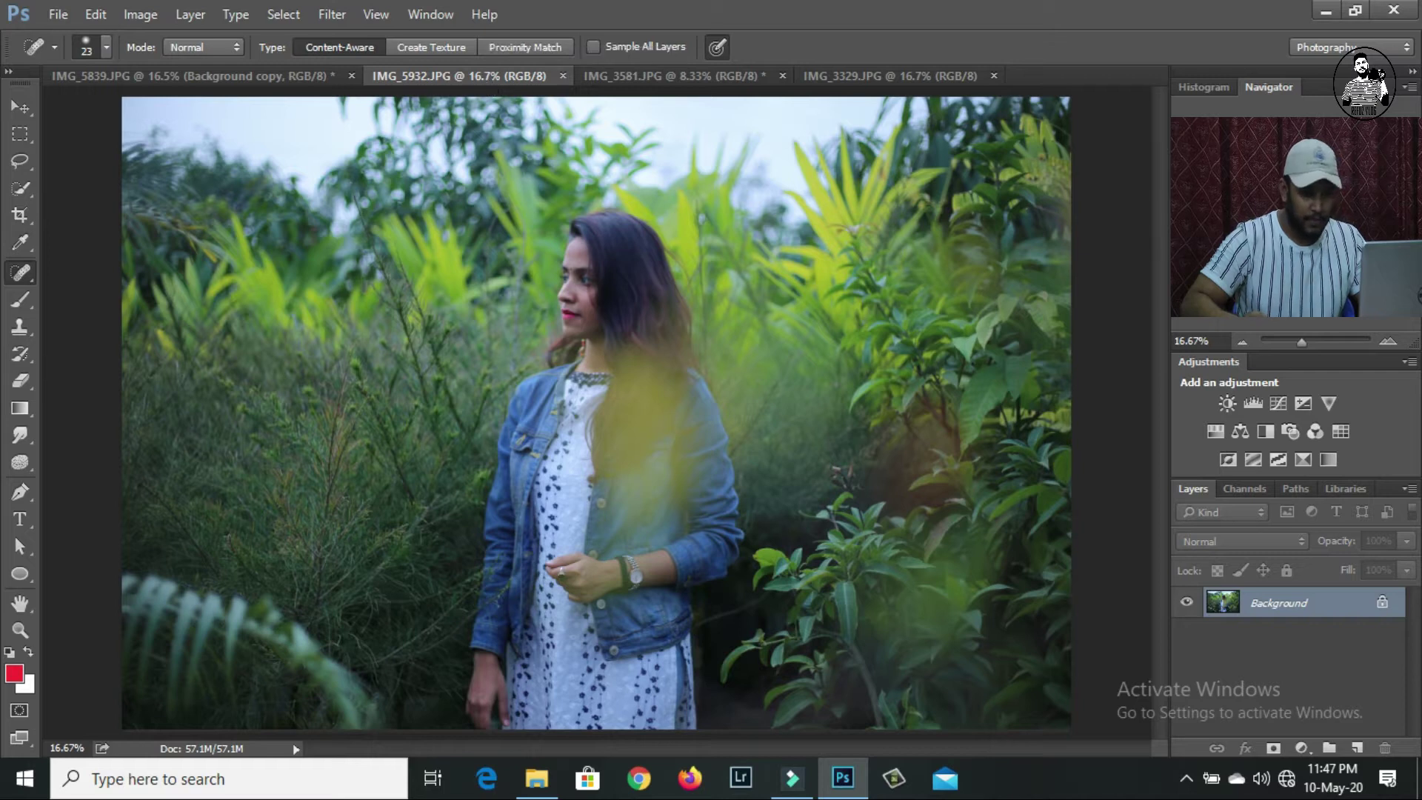
Step: Duplicate IMG_5932's Background layer and open Camera Raw on it, nudging Exposure to +0.15
left_click_drag(1337, 609, 1357, 745)
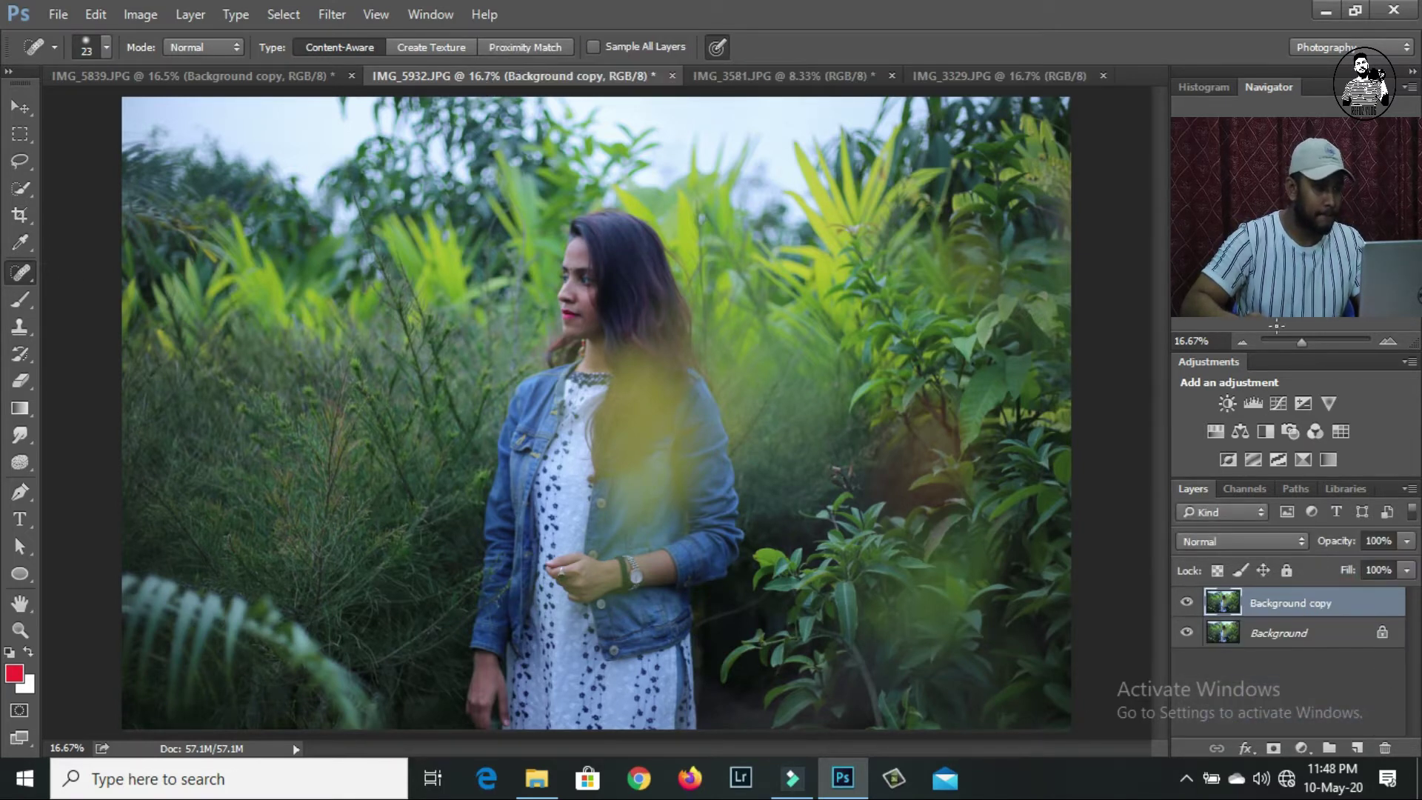
left_click_drag(1295, 335, 1303, 341)
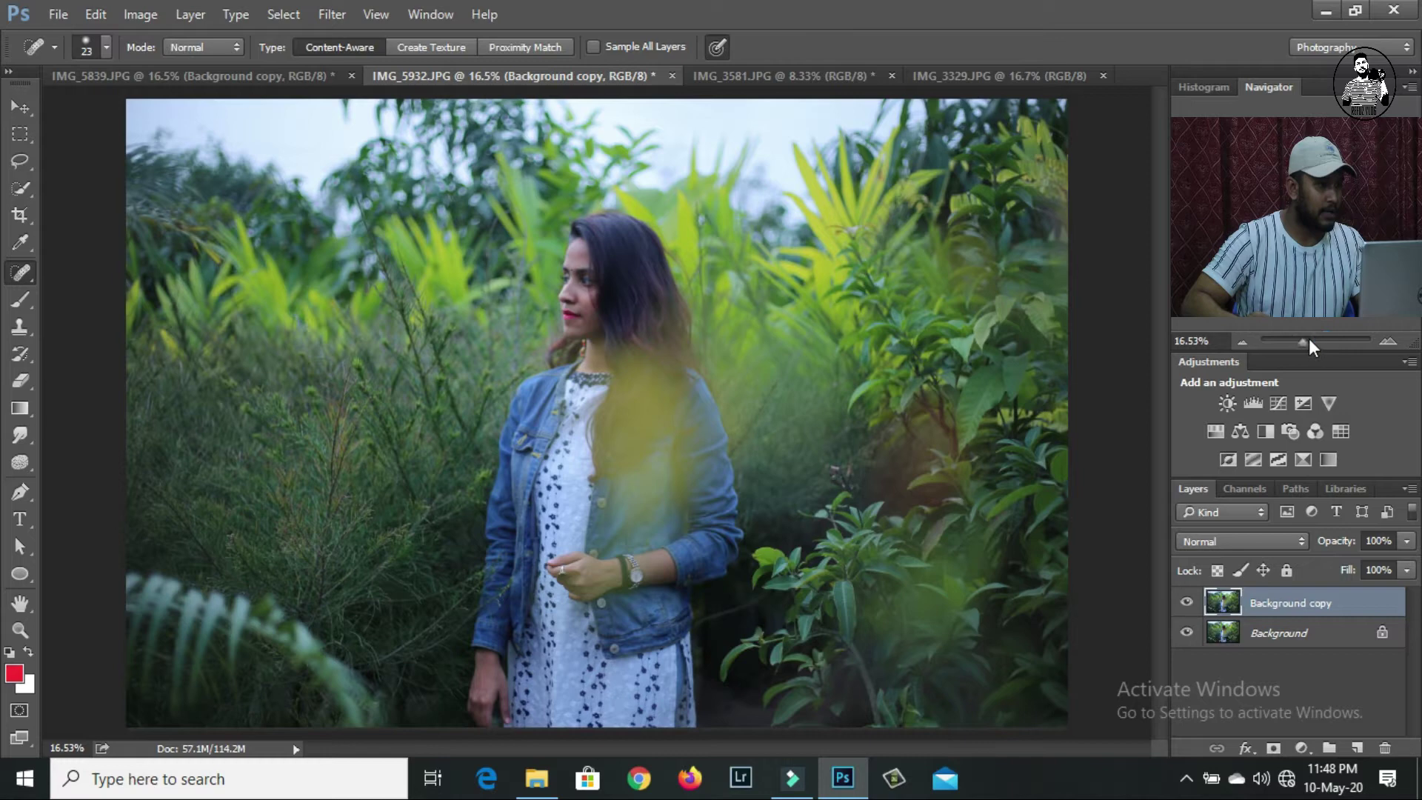
left_click(331, 14)
left_click(380, 16)
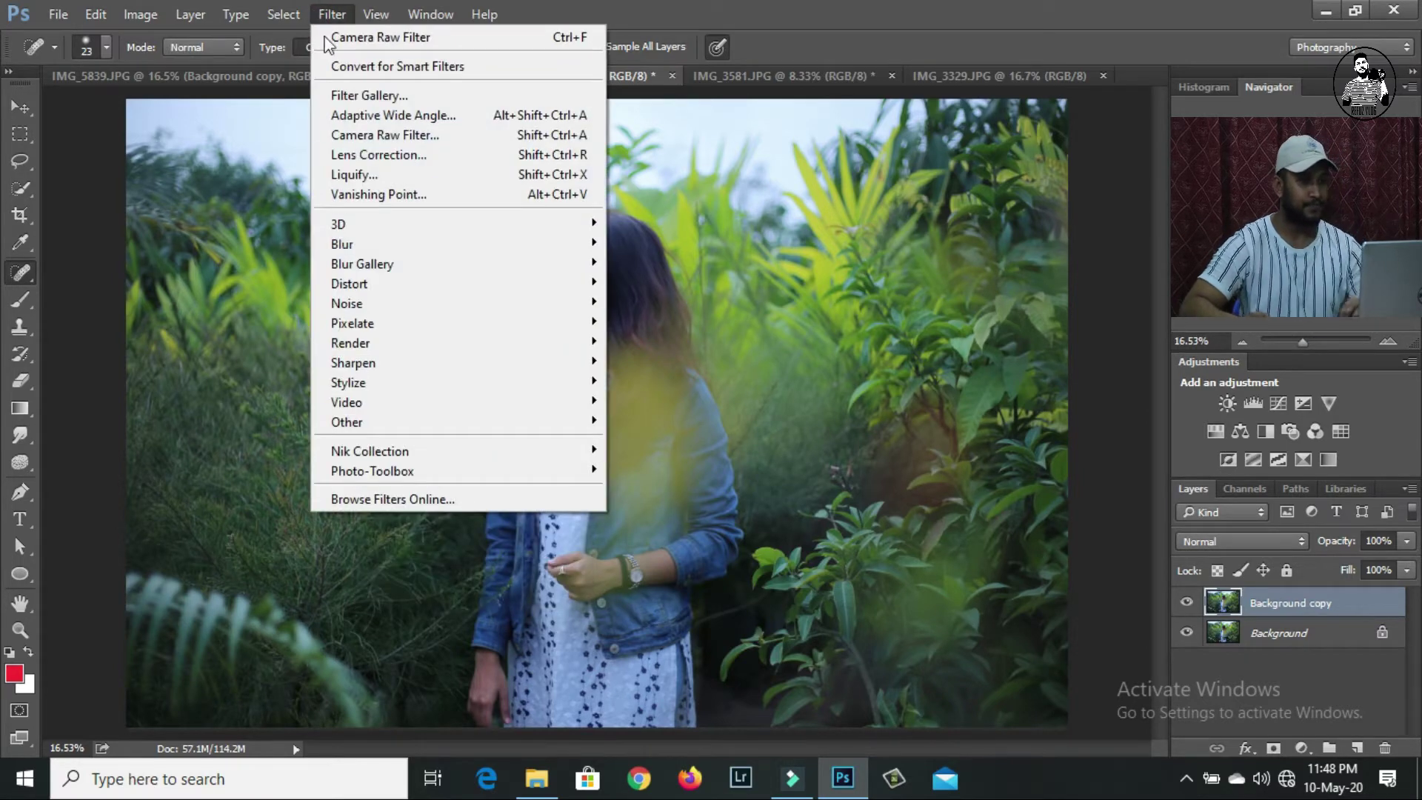
left_click(383, 135)
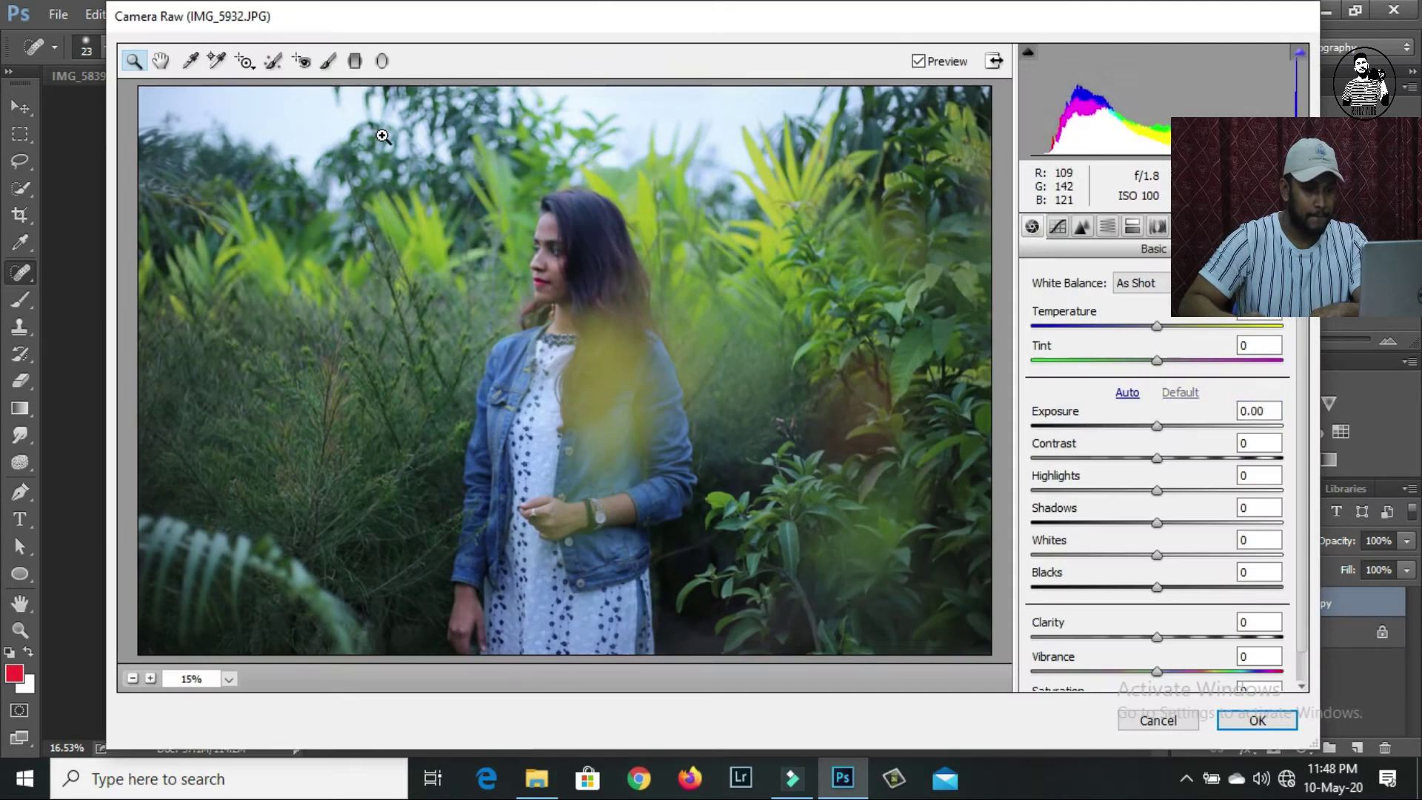
left_click_drag(1156, 426, 1172, 458)
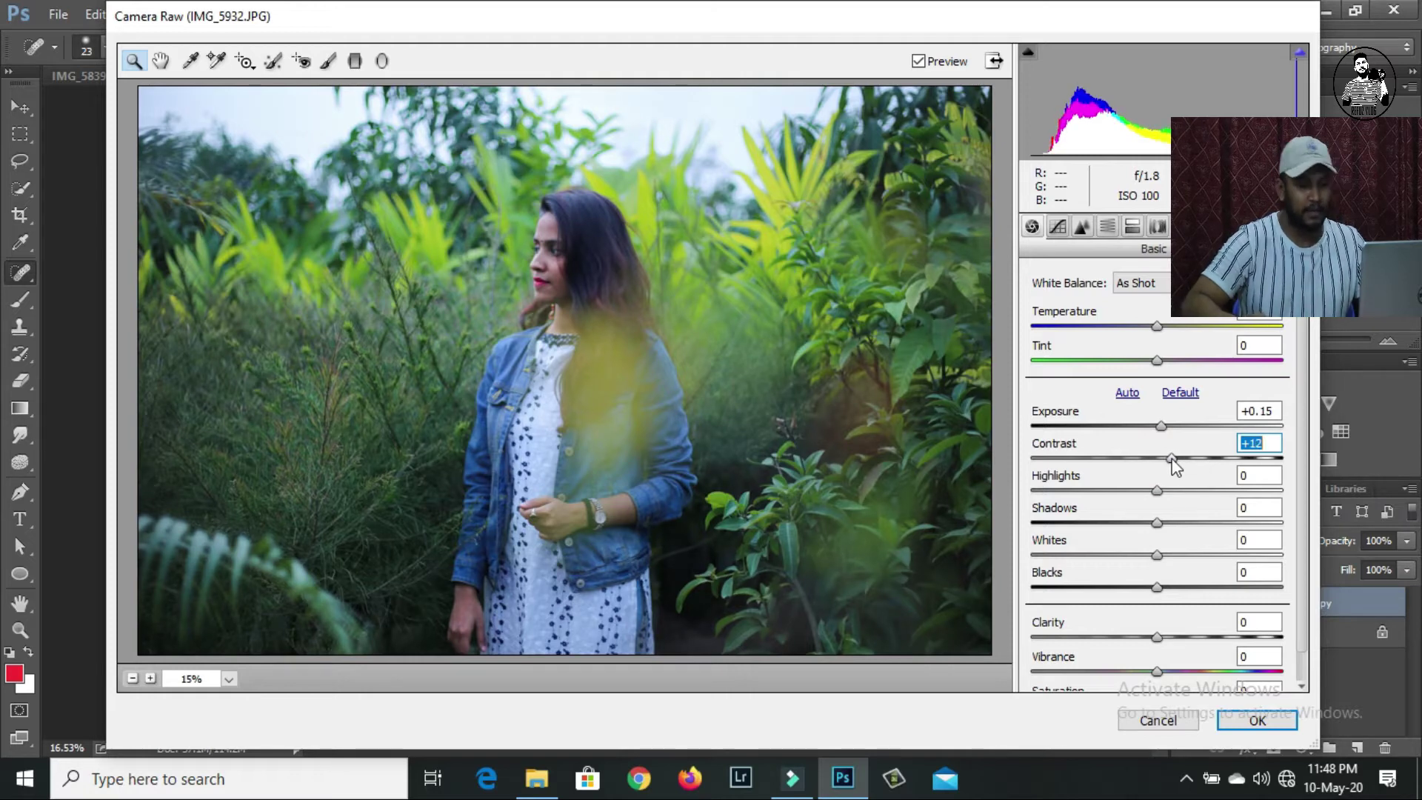
Step: In the Basic panel, set Contrast +12, Highlights +15, Shadows -23, Whites -22, Blacks -13 and Clarity +6
mouse_move(1157, 491)
left_mouse_down()
mouse_move(1145, 491)
mouse_move(1178, 498)
left_mouse_up()
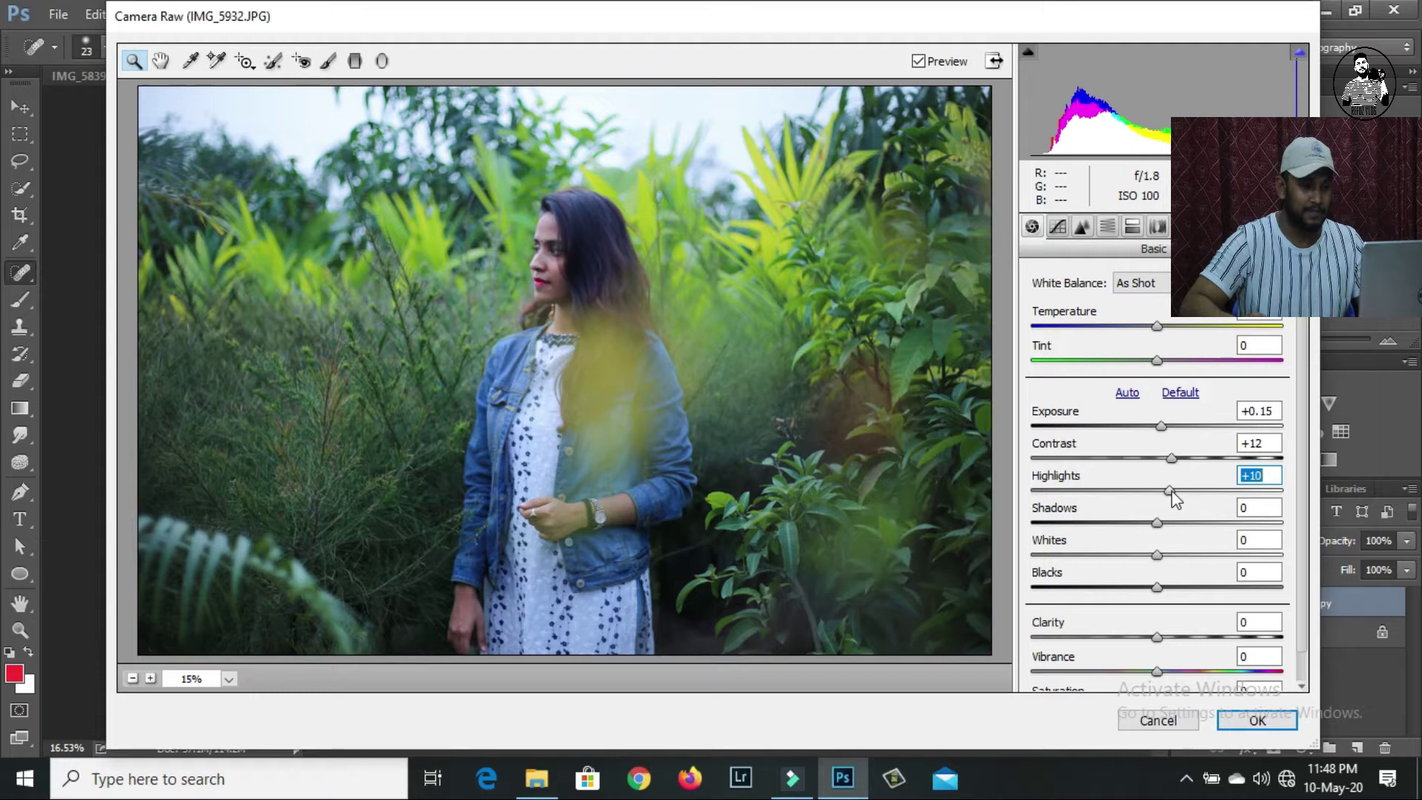
left_click(1170, 493)
left_click_drag(1170, 492, 1176, 495)
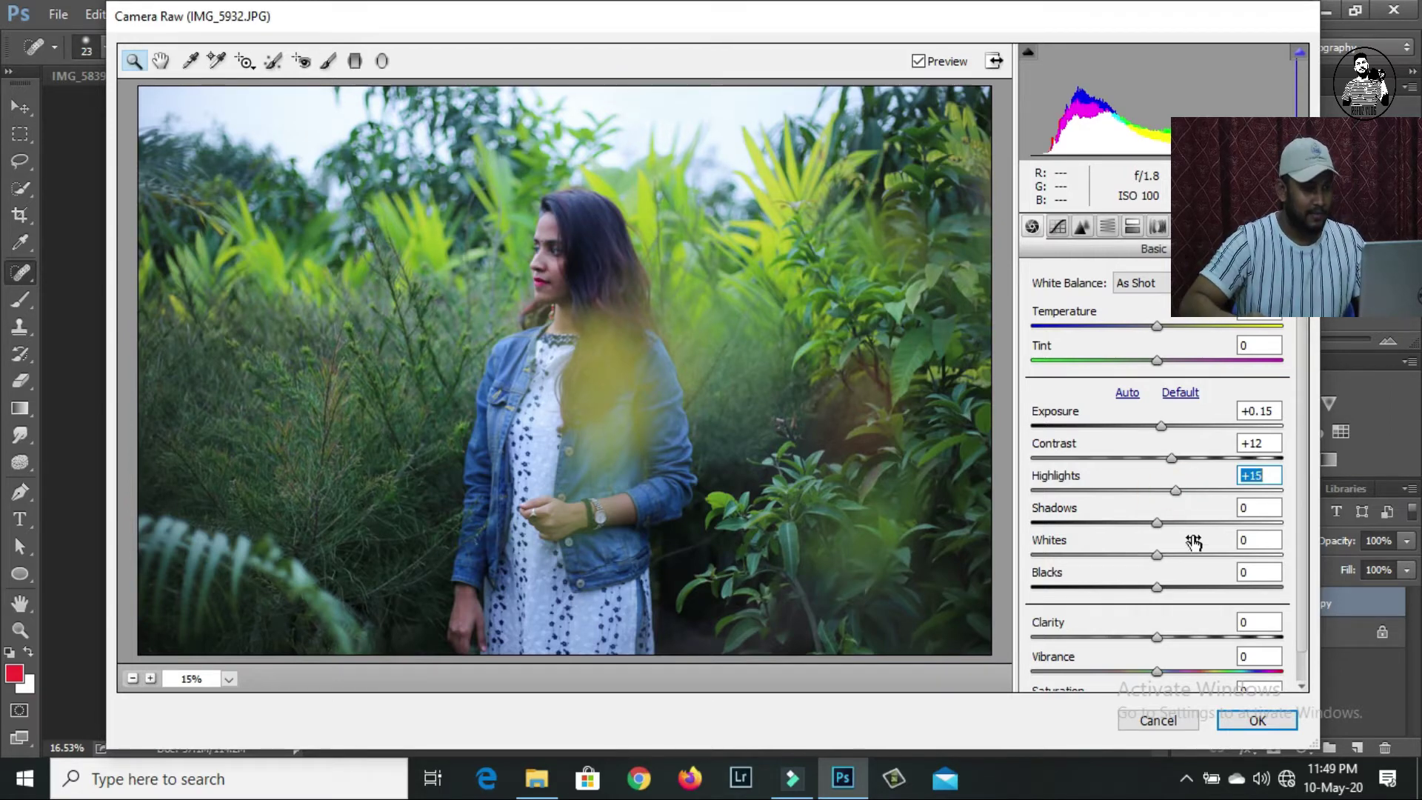
mouse_move(1156, 522)
left_mouse_down()
mouse_move(1122, 555)
mouse_move(1144, 587)
left_mouse_up()
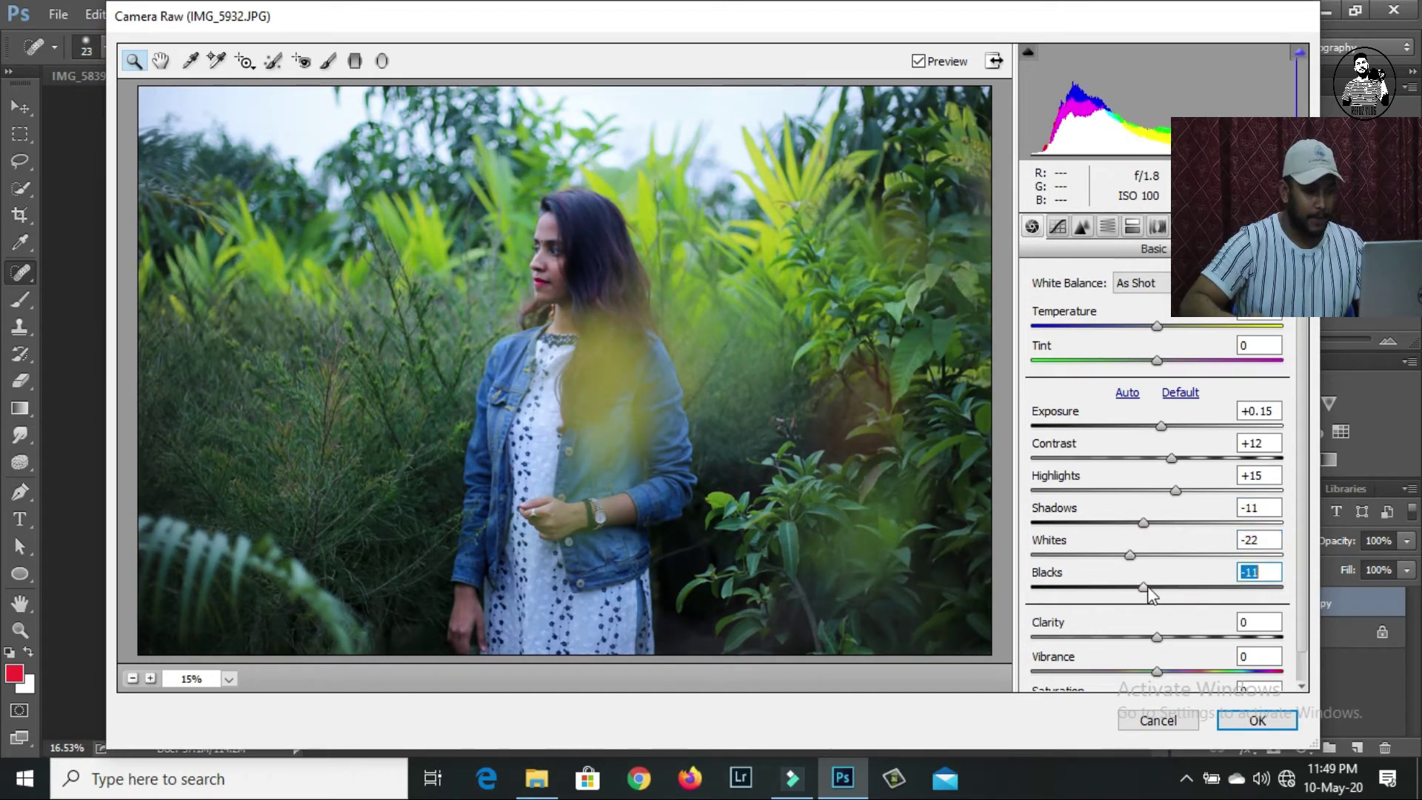
left_click_drag(1159, 635, 1167, 636)
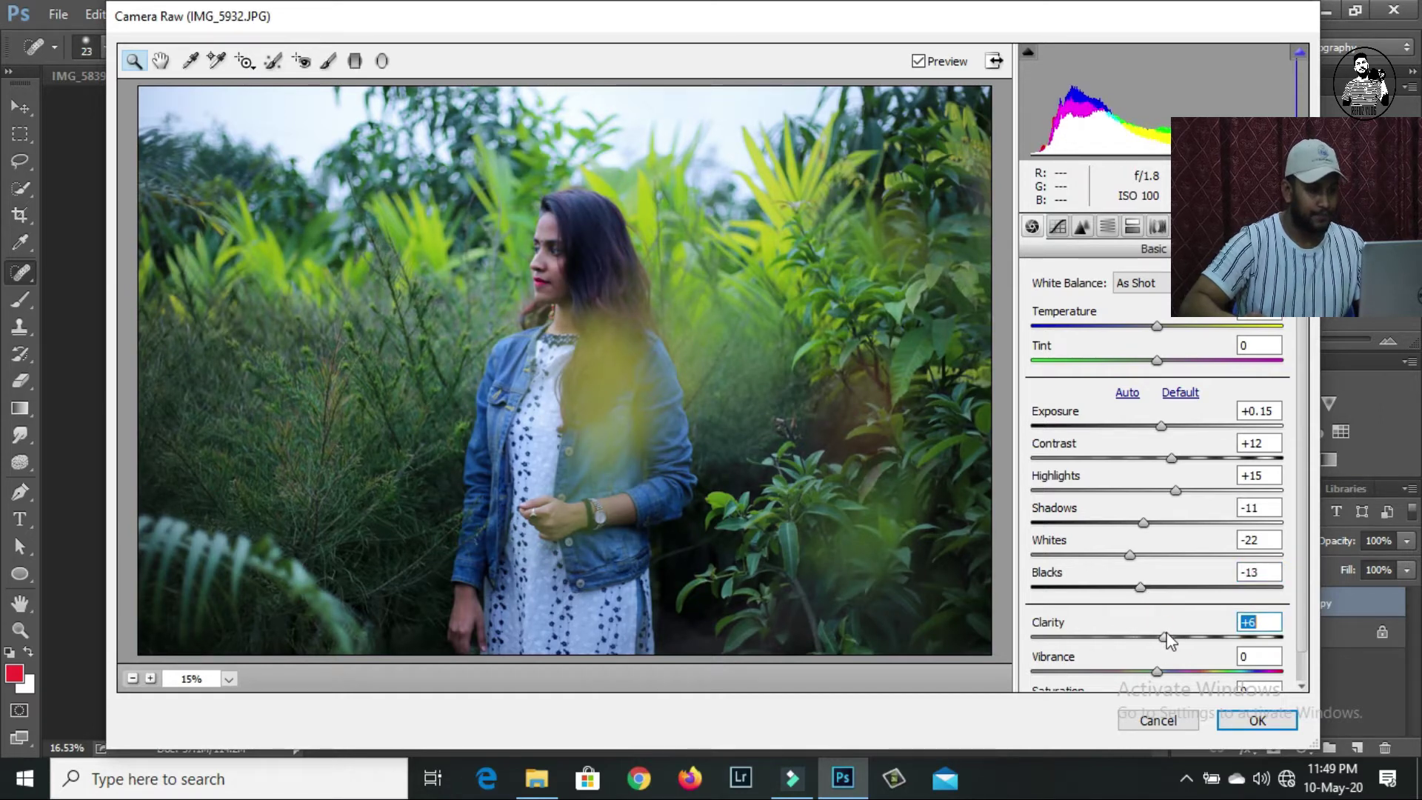
left_click_drag(1143, 522, 1128, 525)
left_click(1082, 226)
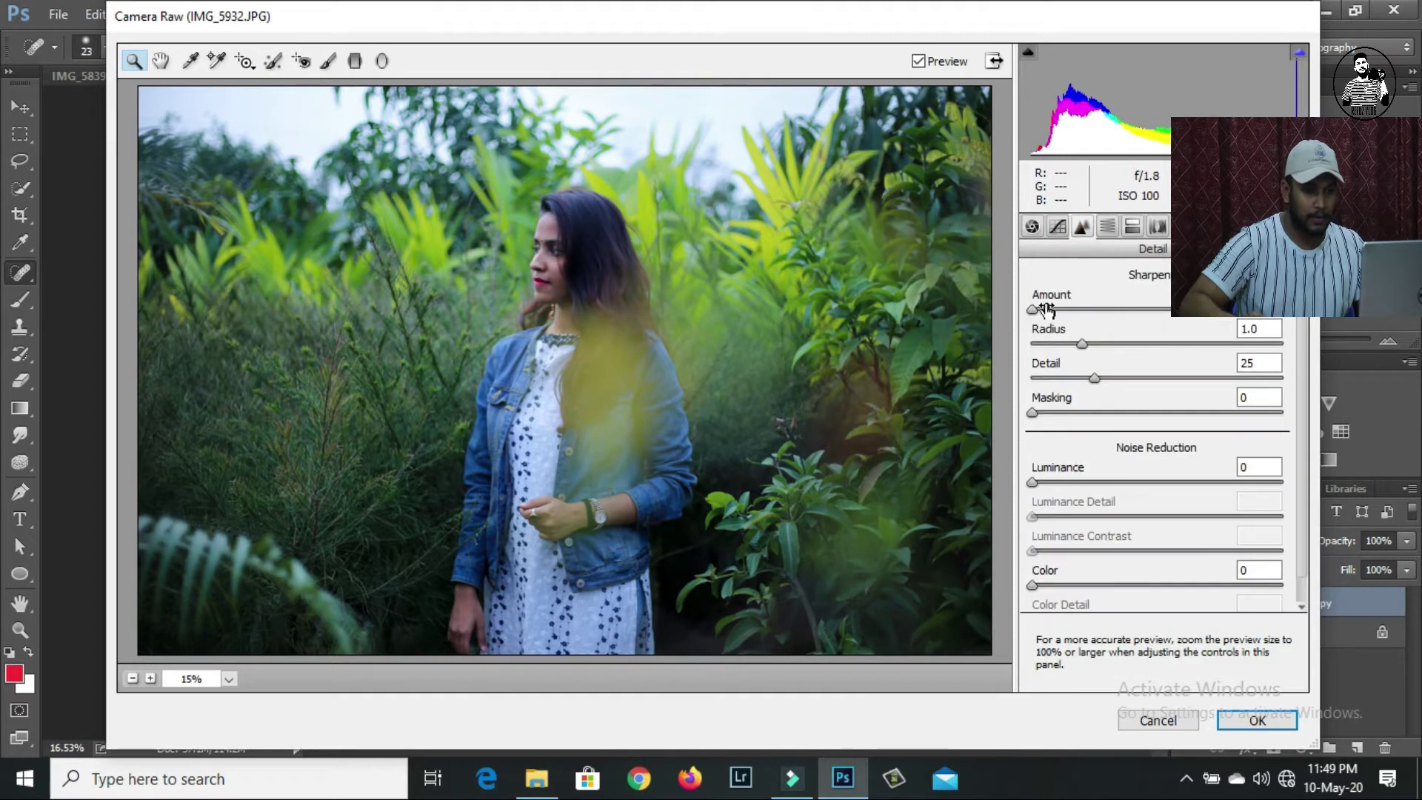
Step: In HSL, shift the Yellows hue to +62 and the Greens hue to -35
left_click(1141, 224)
left_click(1107, 226)
left_click(1040, 305)
left_click_drag(1164, 443, 1241, 442)
left_click_drag(1162, 476, 1101, 478)
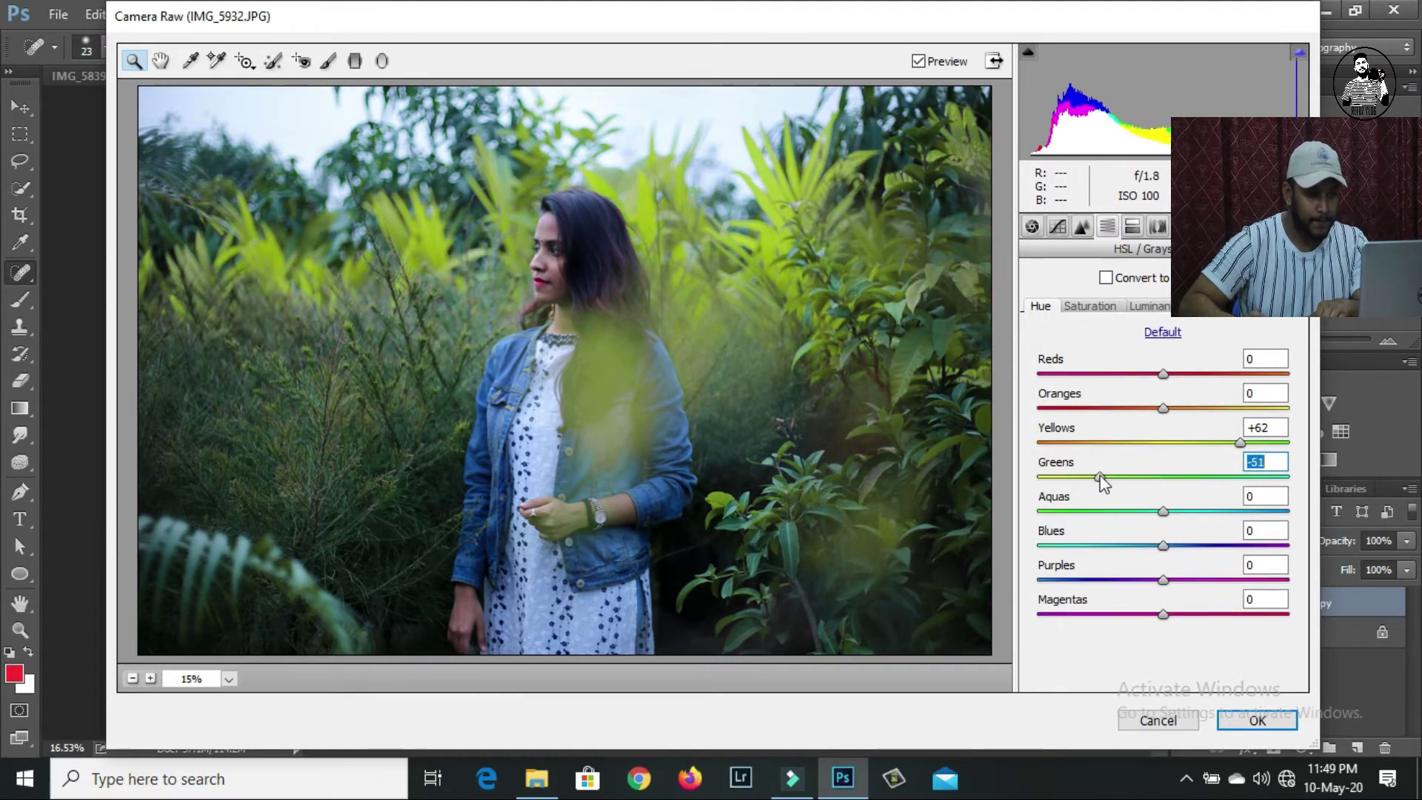
Step: Set saturation Yellows +19, Greens +44, Blues +19 and luminance Reds +14, Oranges +12, Blues -13
left_click(1089, 305)
mouse_move(1164, 443)
left_mouse_down()
mouse_move(1218, 444)
mouse_move(1187, 443)
mouse_move(1218, 478)
left_mouse_up()
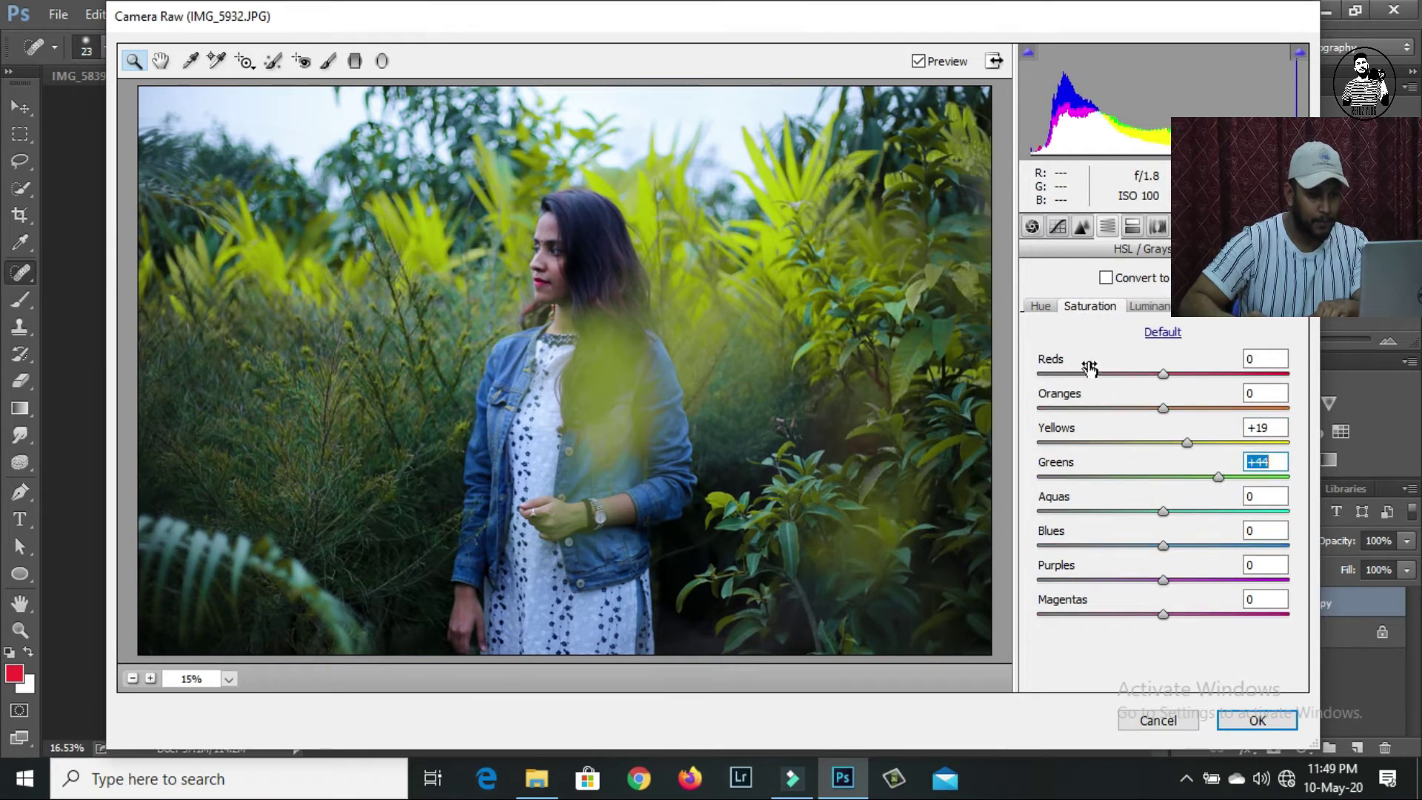
left_click(1041, 305)
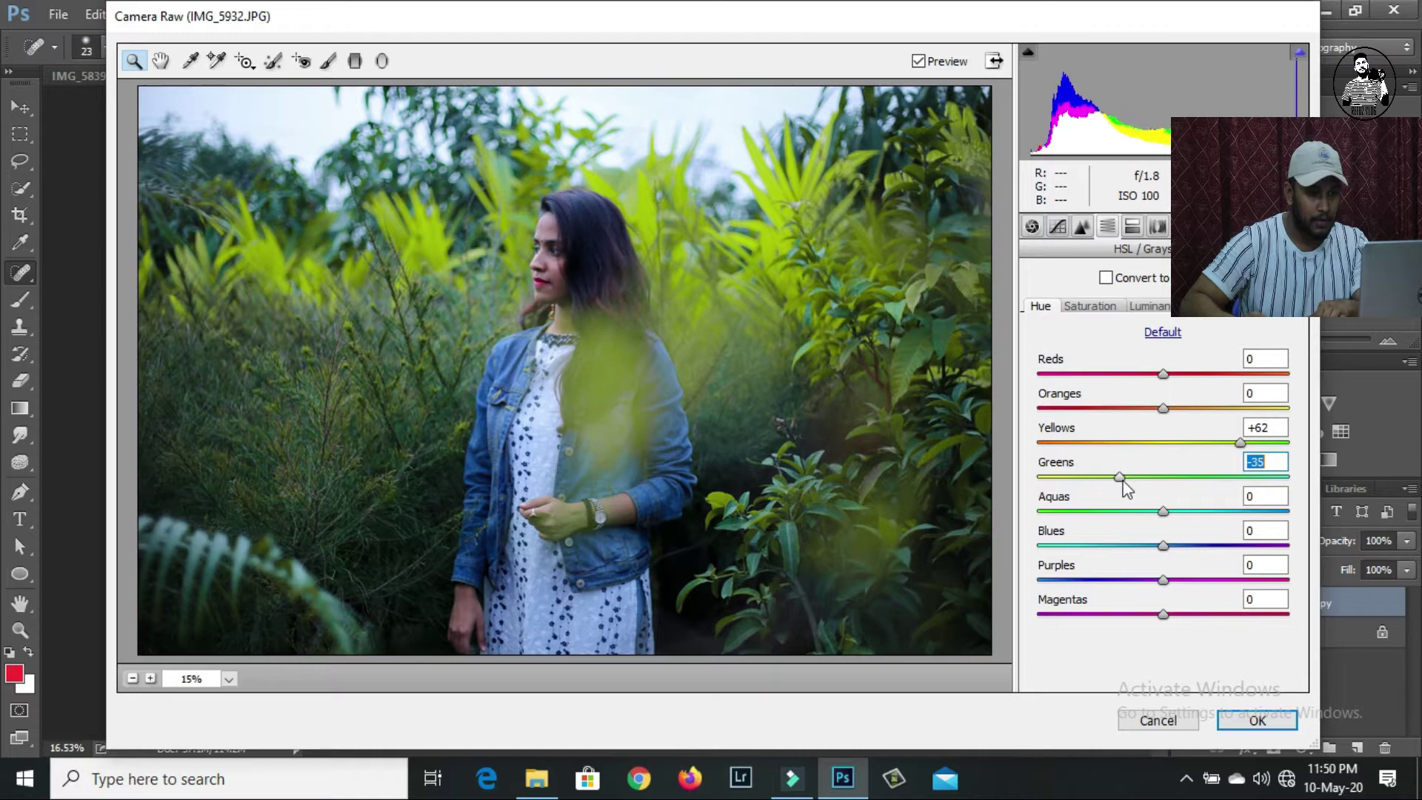
left_click(1089, 306)
left_click(1148, 306)
mouse_move(1164, 374)
left_mouse_down()
mouse_move(1205, 374)
mouse_move(1213, 408)
mouse_move(1147, 442)
mouse_move(1165, 476)
left_mouse_up()
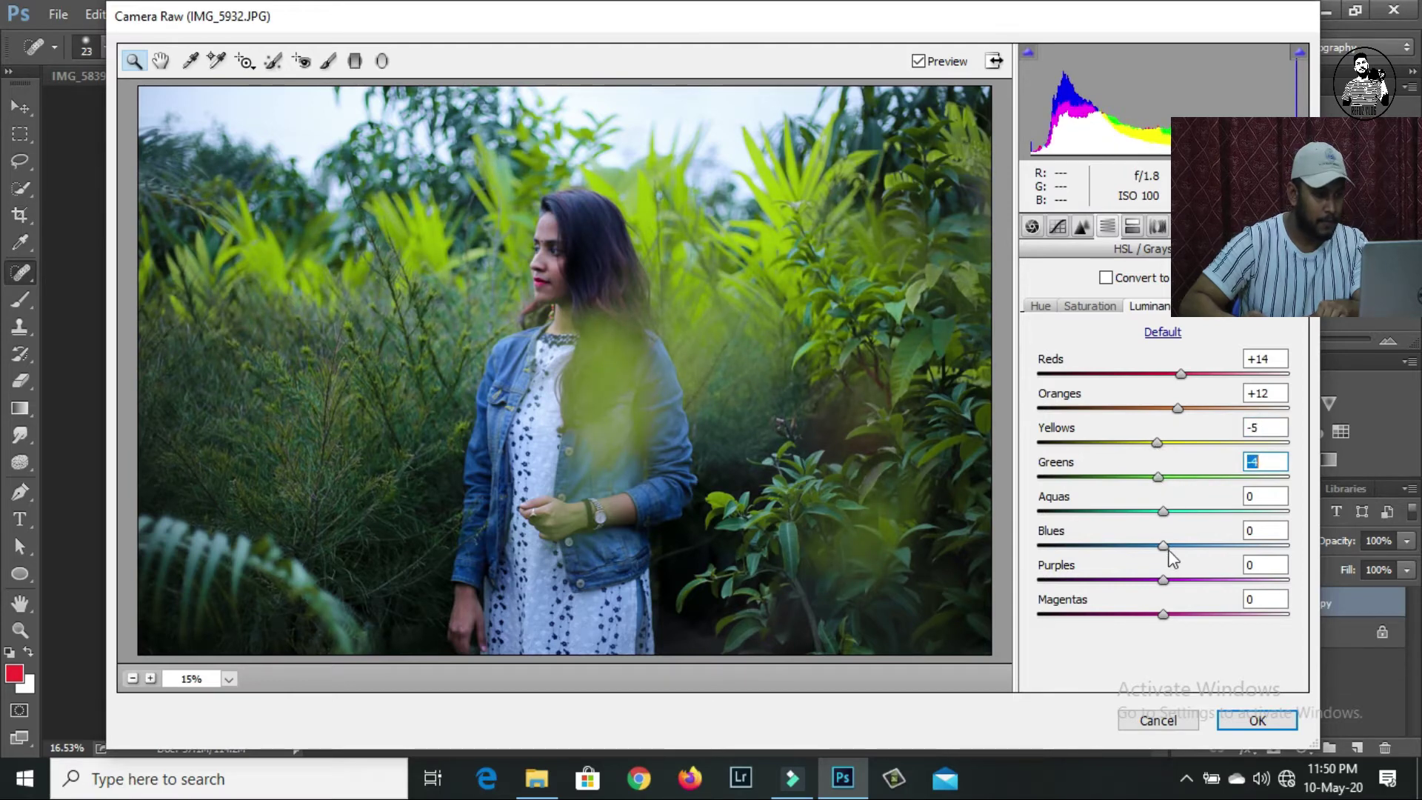
left_click_drag(1163, 546, 1151, 545)
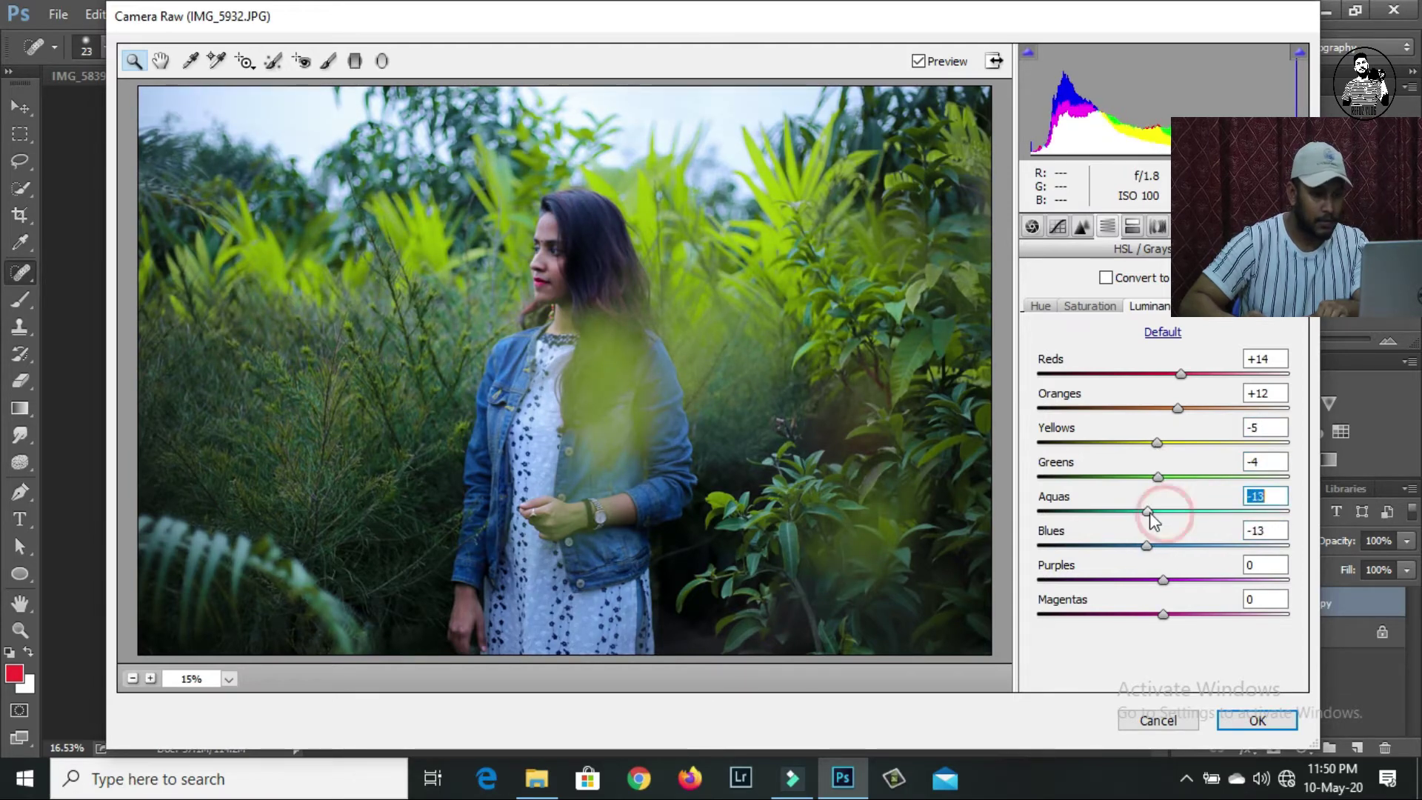
left_click_drag(1150, 519, 1160, 511)
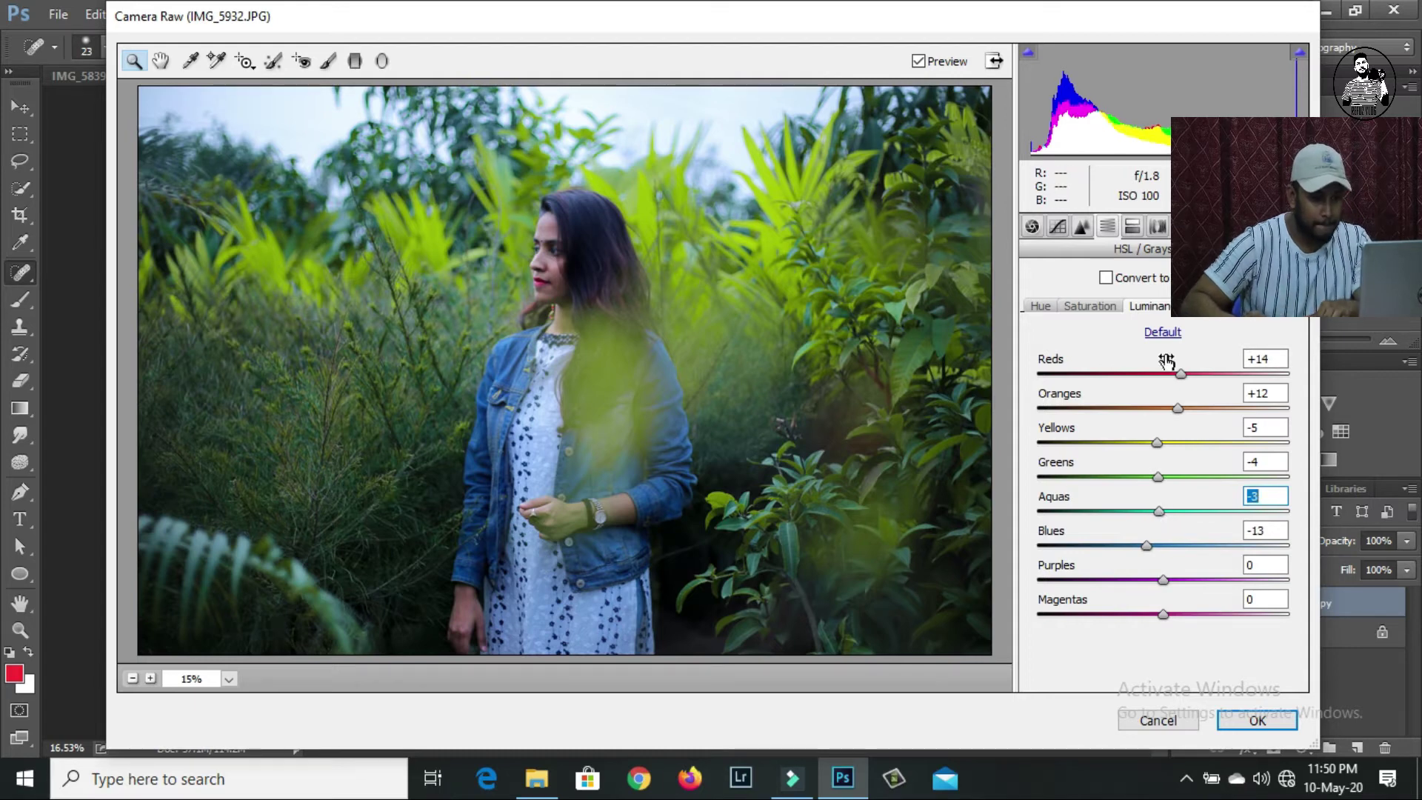
left_click(1079, 306)
left_click_drag(1163, 545, 1198, 545)
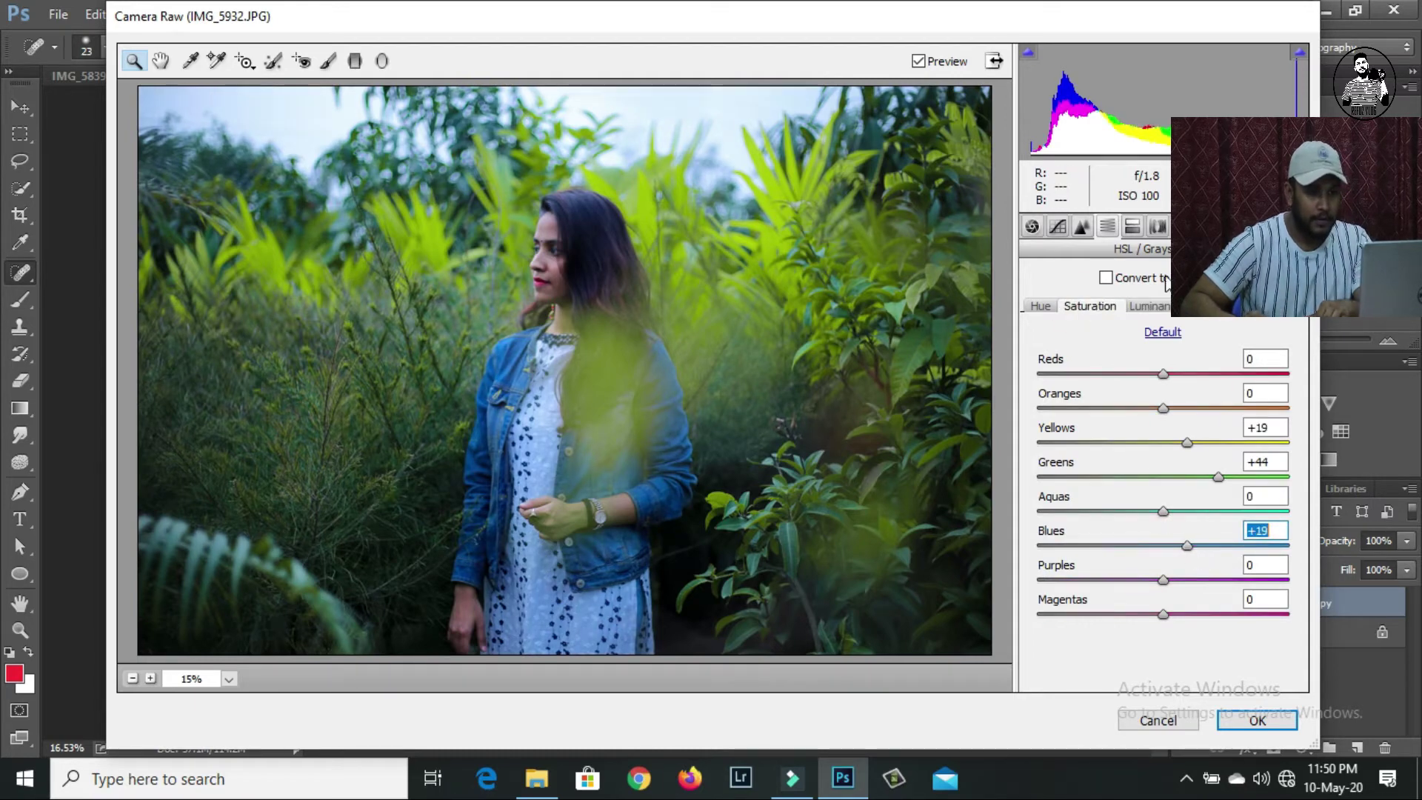
left_click(1207, 226)
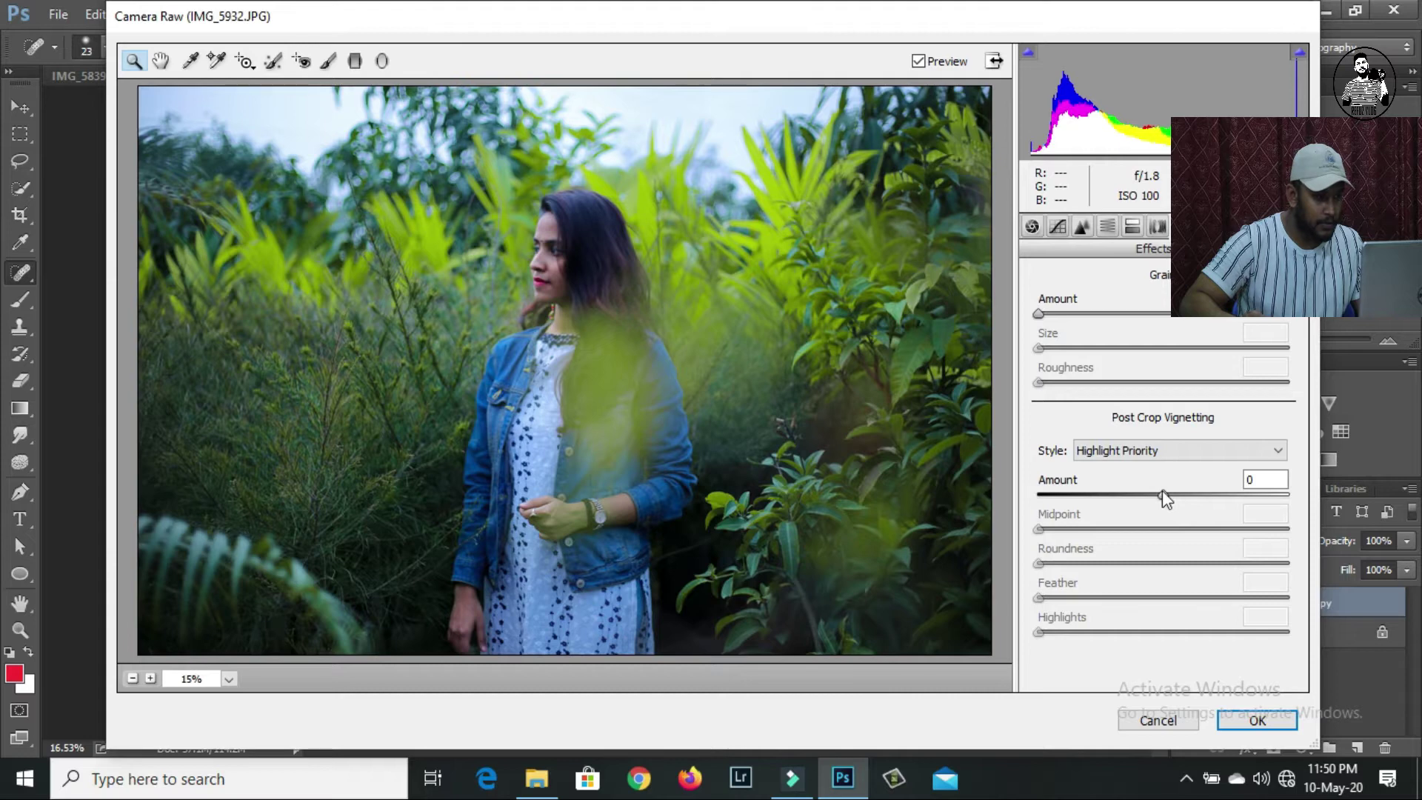
Step: Add a Post Crop Vignetting with Amount -14 and a rounder shape
left_click_drag(1162, 494, 1145, 493)
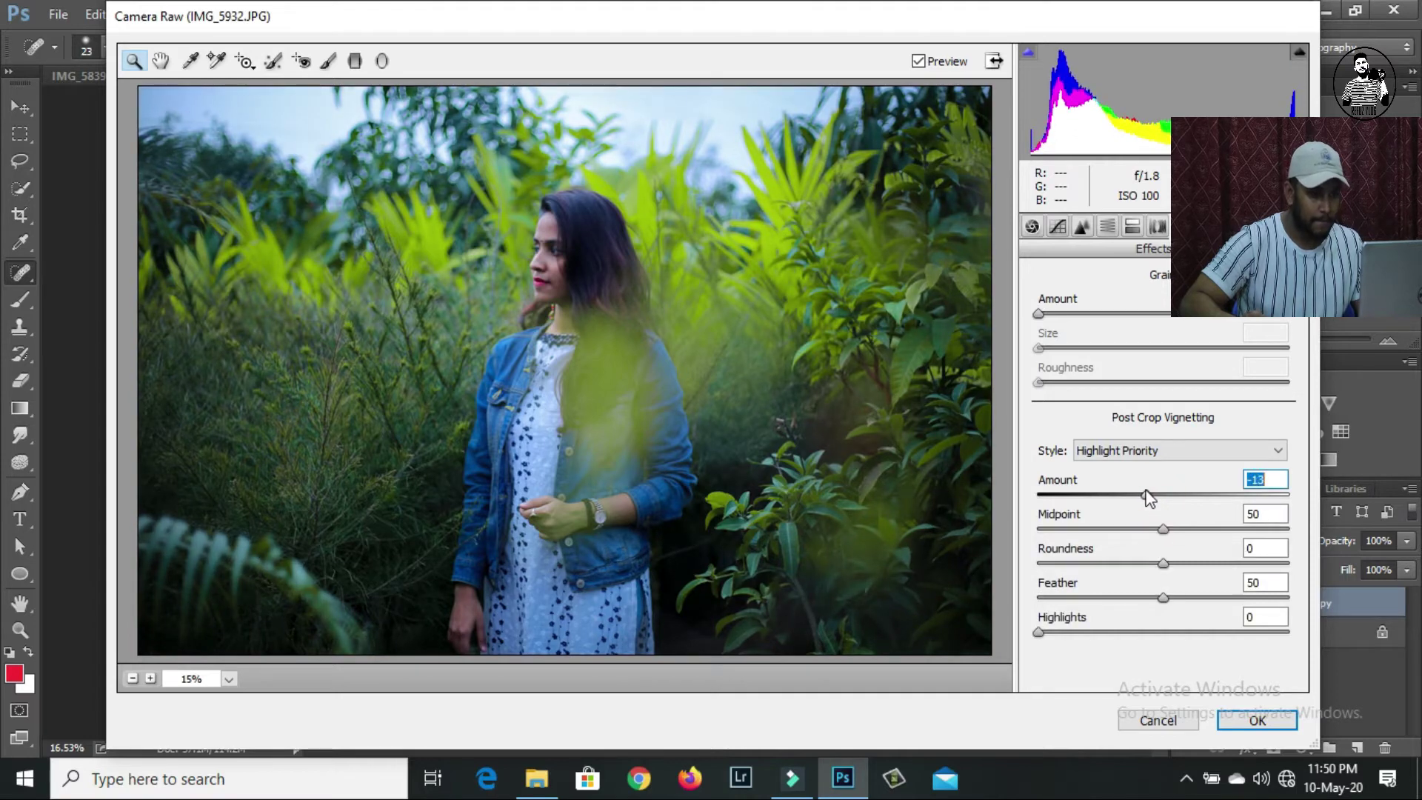
left_click(1159, 529)
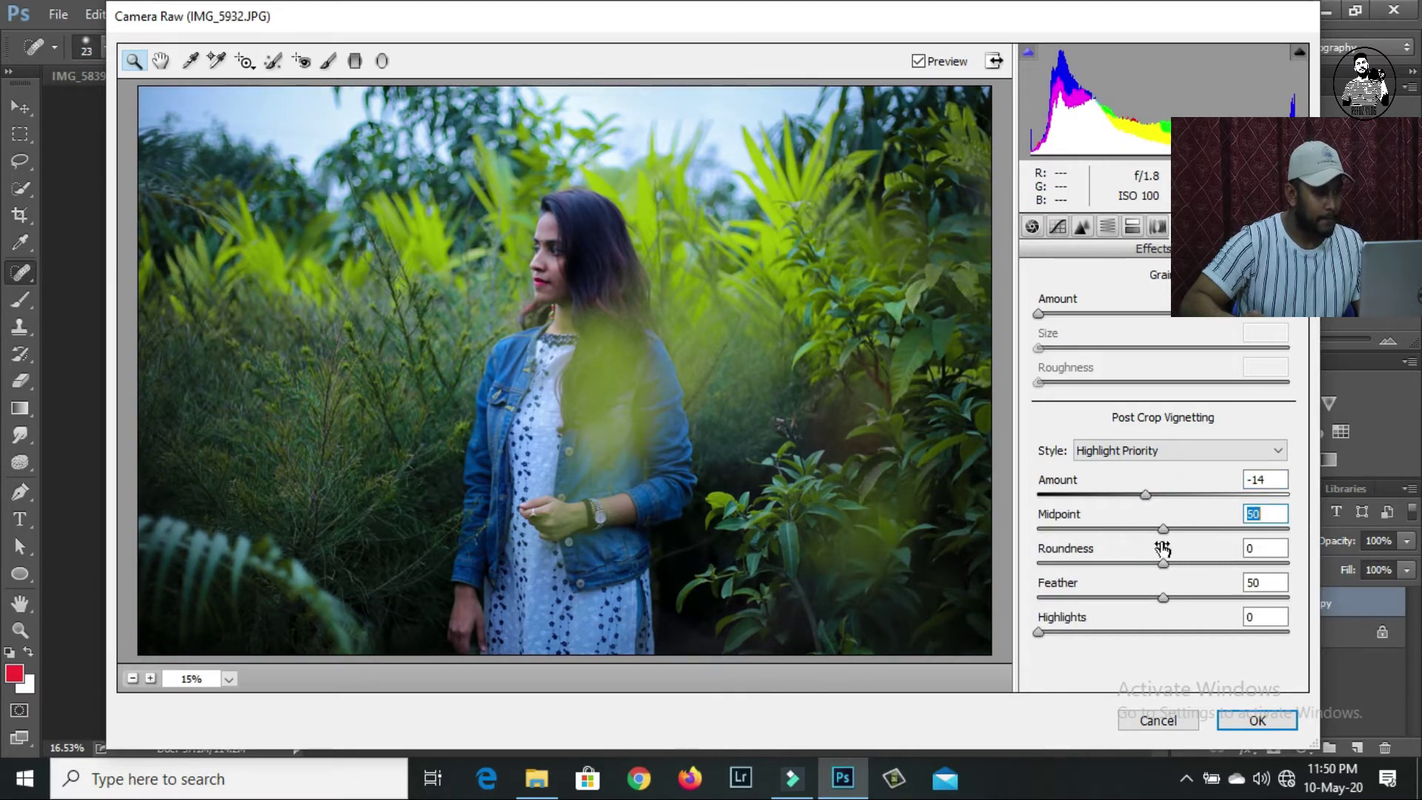
mouse_move(1162, 563)
left_mouse_down()
mouse_move(1220, 577)
mouse_move(1212, 596)
left_mouse_up()
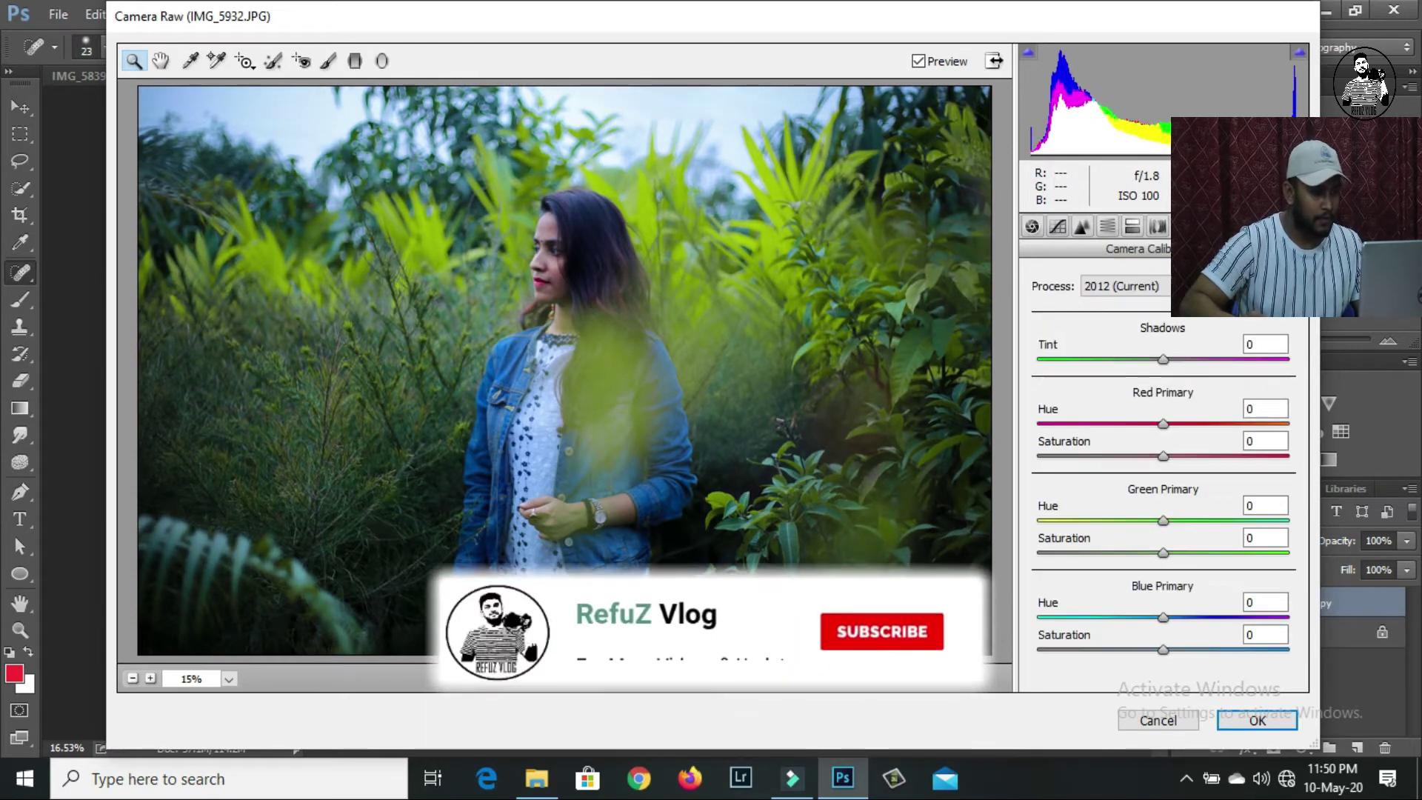
Step: Calibrate Green Primary Hue +24, Sat +10 and Blue Primary Hue -10, Sat +6, then apply the grade
mouse_move(1162, 520)
left_mouse_down()
mouse_move(1205, 527)
mouse_move(1175, 553)
left_mouse_up()
mouse_move(1166, 618)
left_mouse_down()
mouse_move(1148, 618)
mouse_move(1169, 649)
mouse_move(1151, 618)
left_mouse_up()
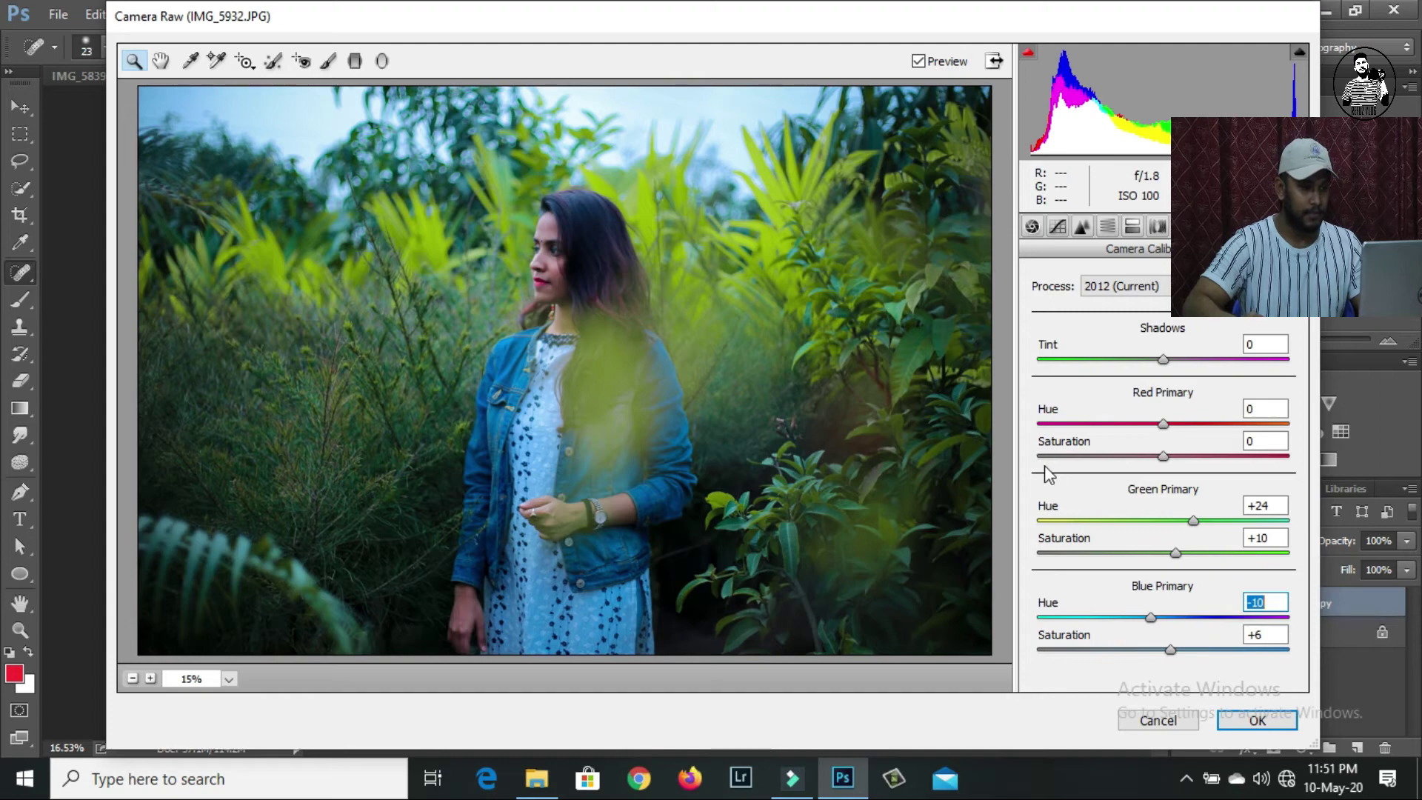
left_click(1257, 722)
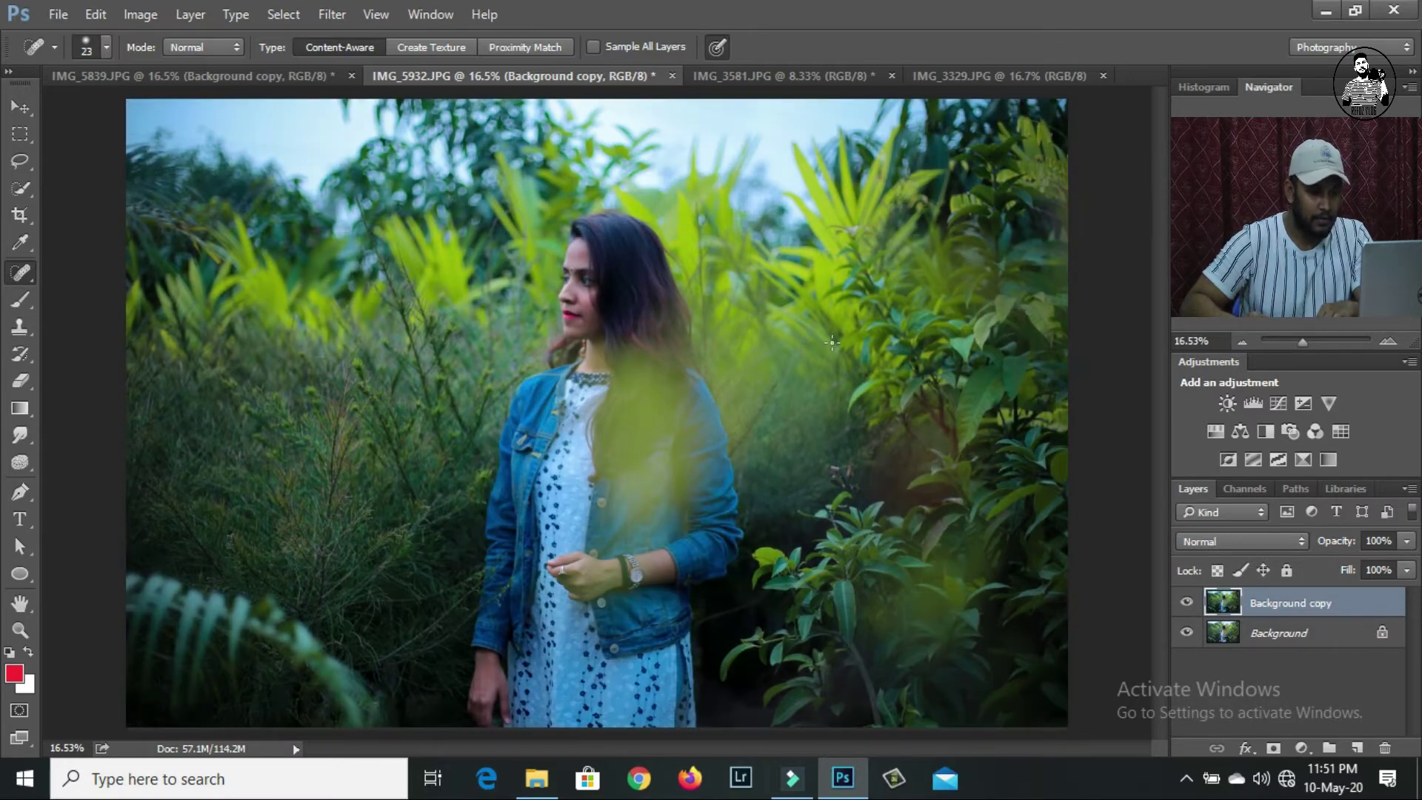
Step: Toggle the Background copy to compare before and after, then switch to IMG_3581.JPG
left_click(1187, 606)
left_click(1187, 606)
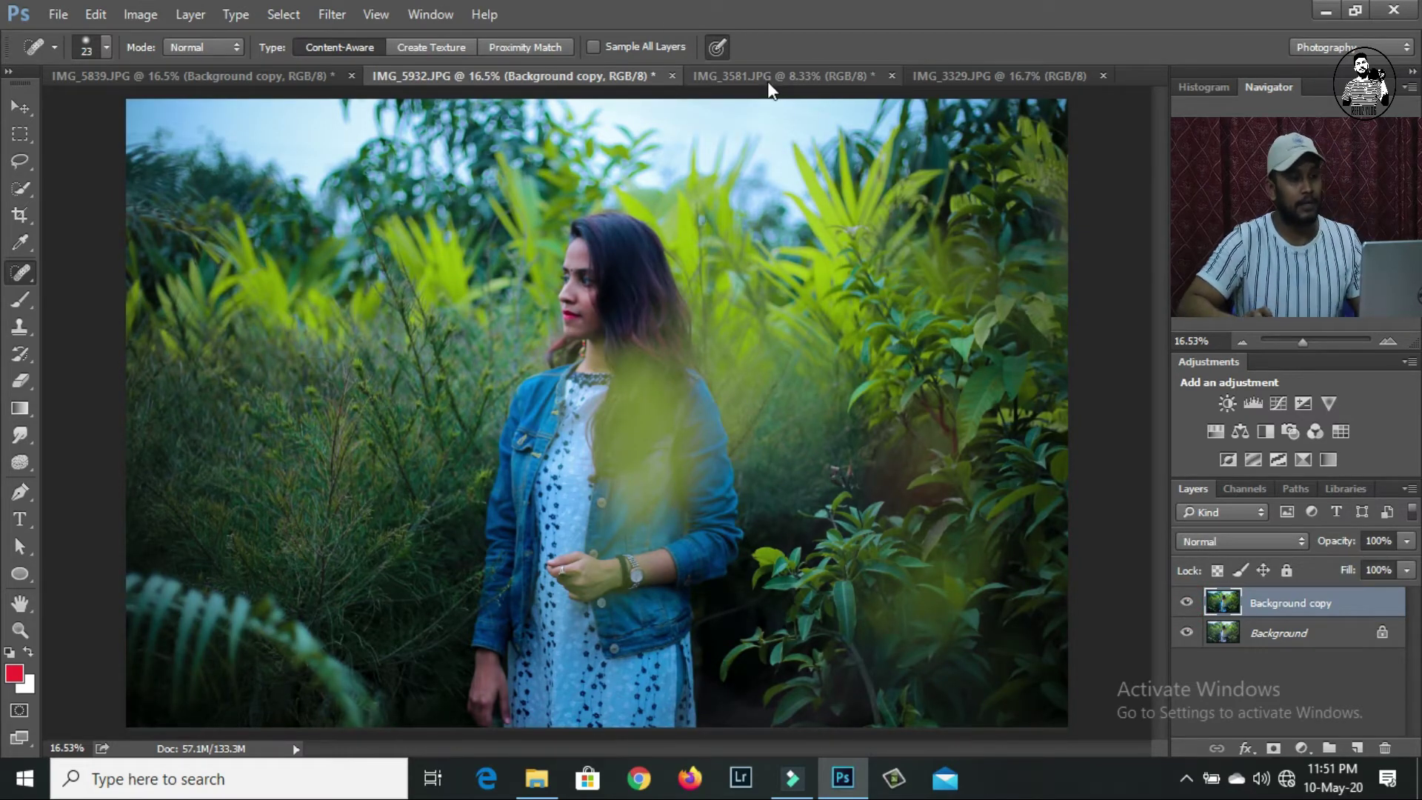
left_click(798, 78)
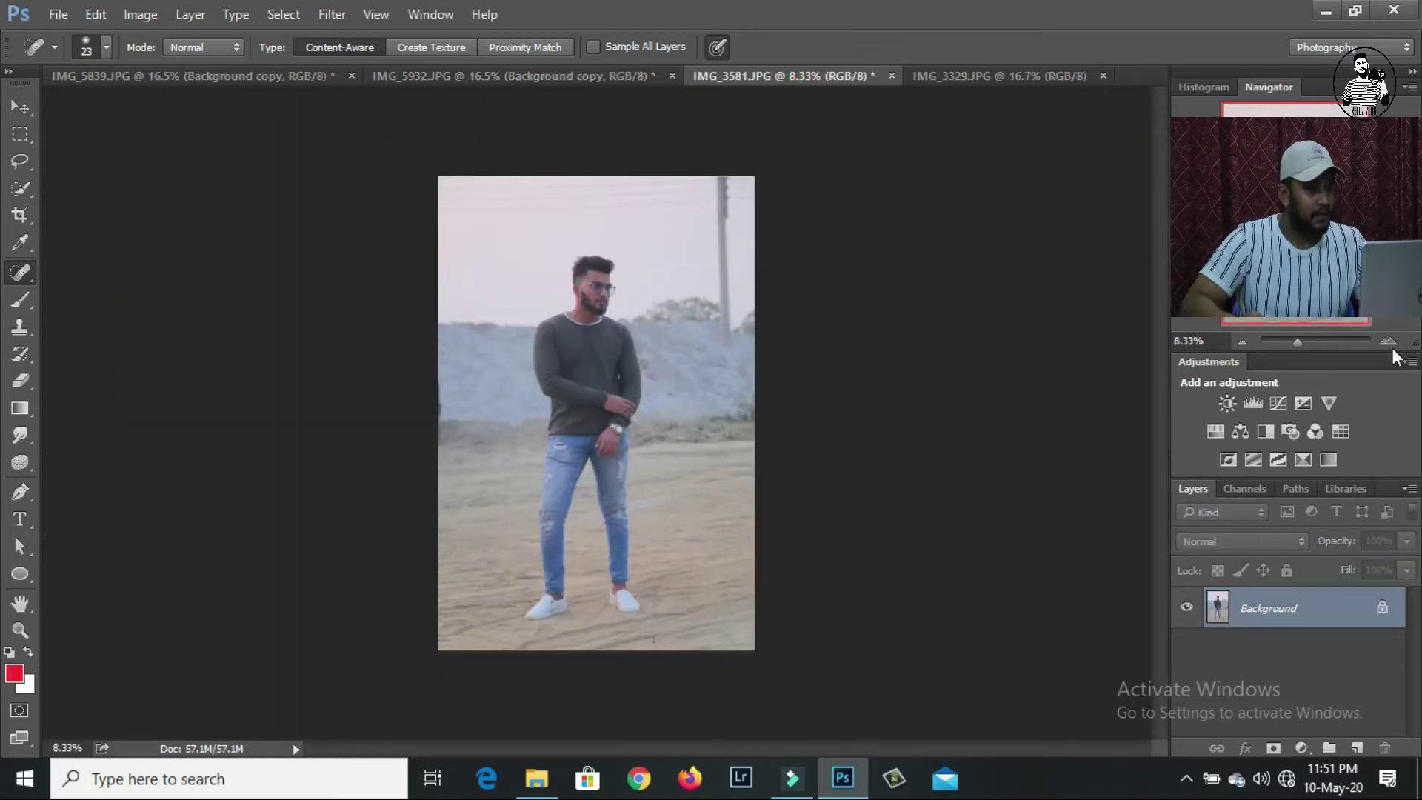
Step: Duplicate IMG_3581's Background layer and launch SkinFiner from the Photo-Toolbox filters
left_click_drag(1300, 340, 1299, 340)
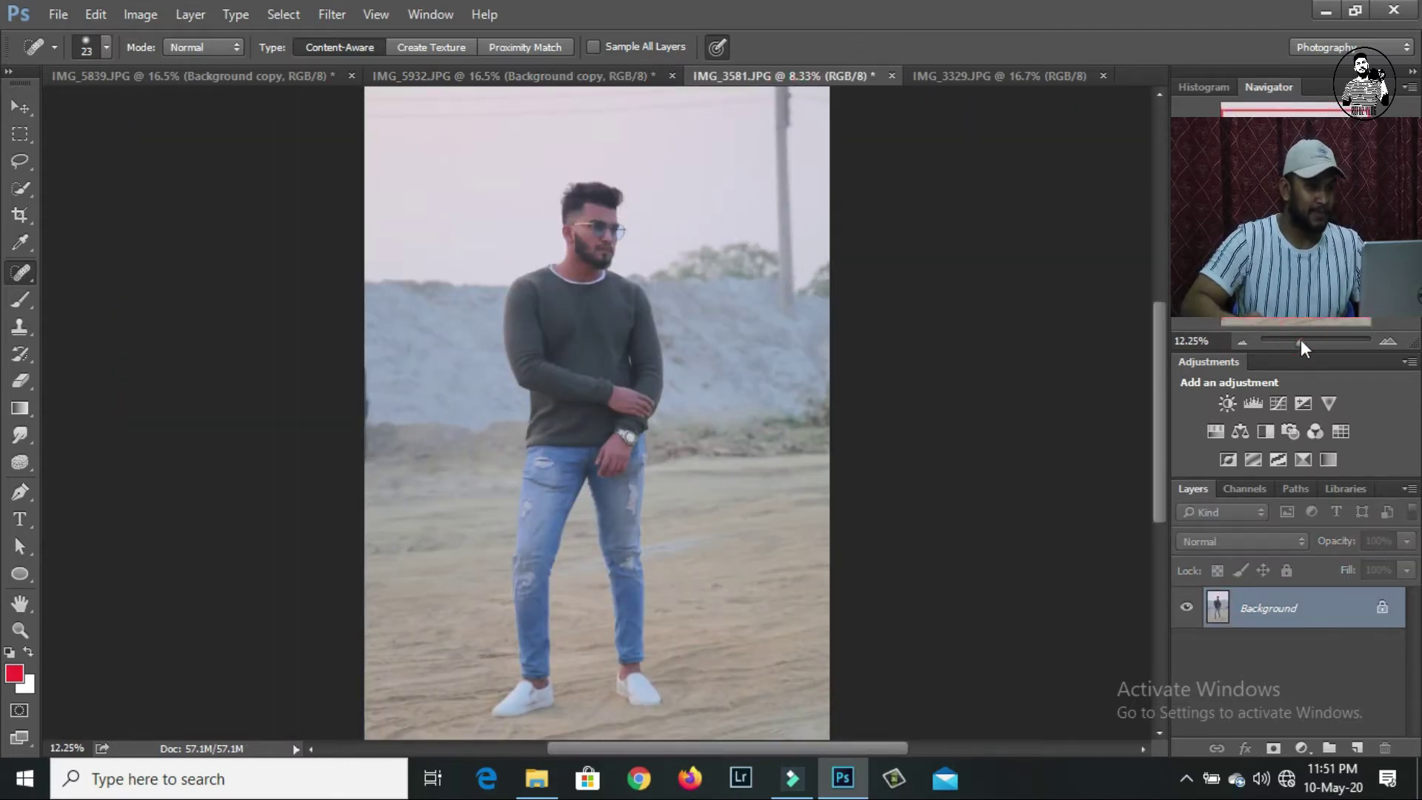
left_click_drag(1299, 339, 1299, 342)
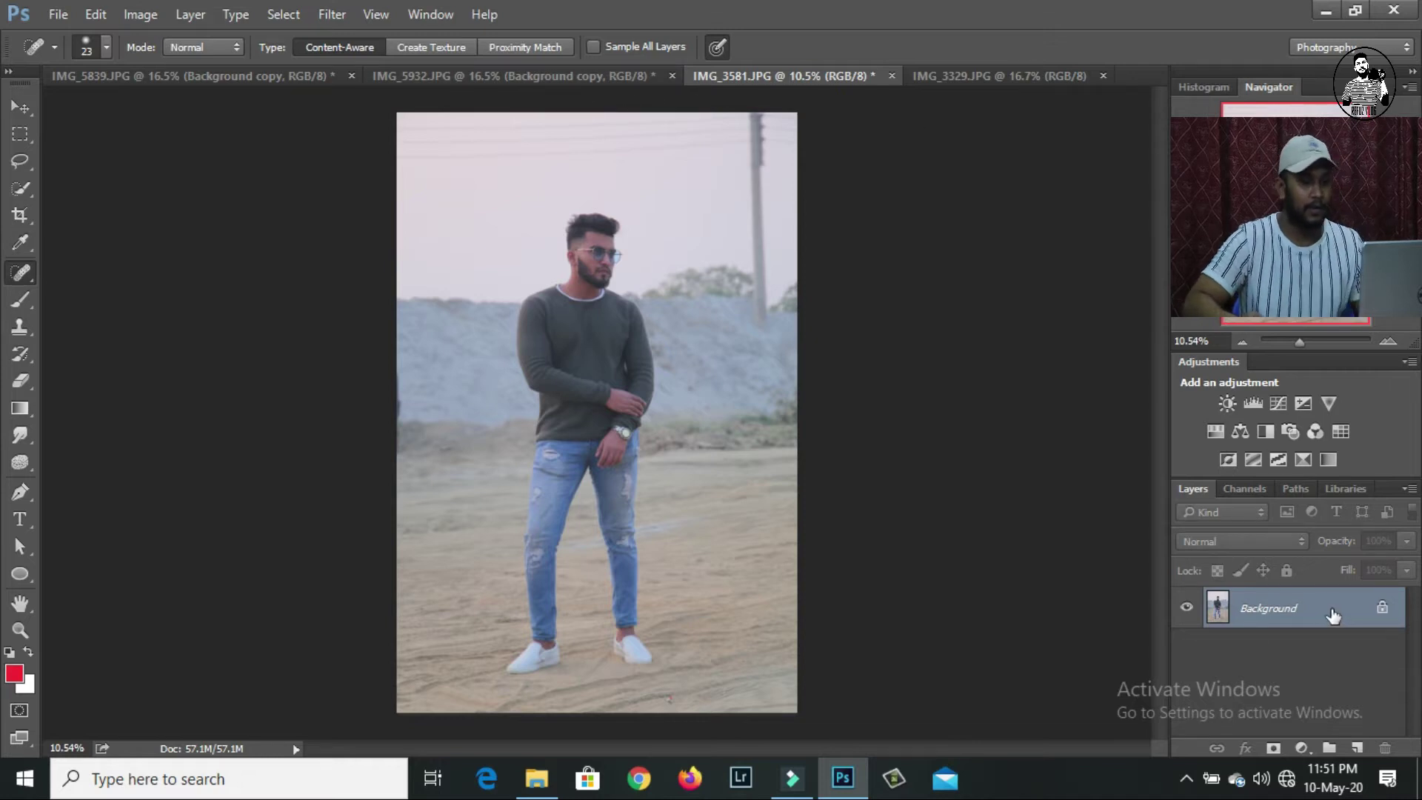
left_click_drag(1329, 617, 1357, 748)
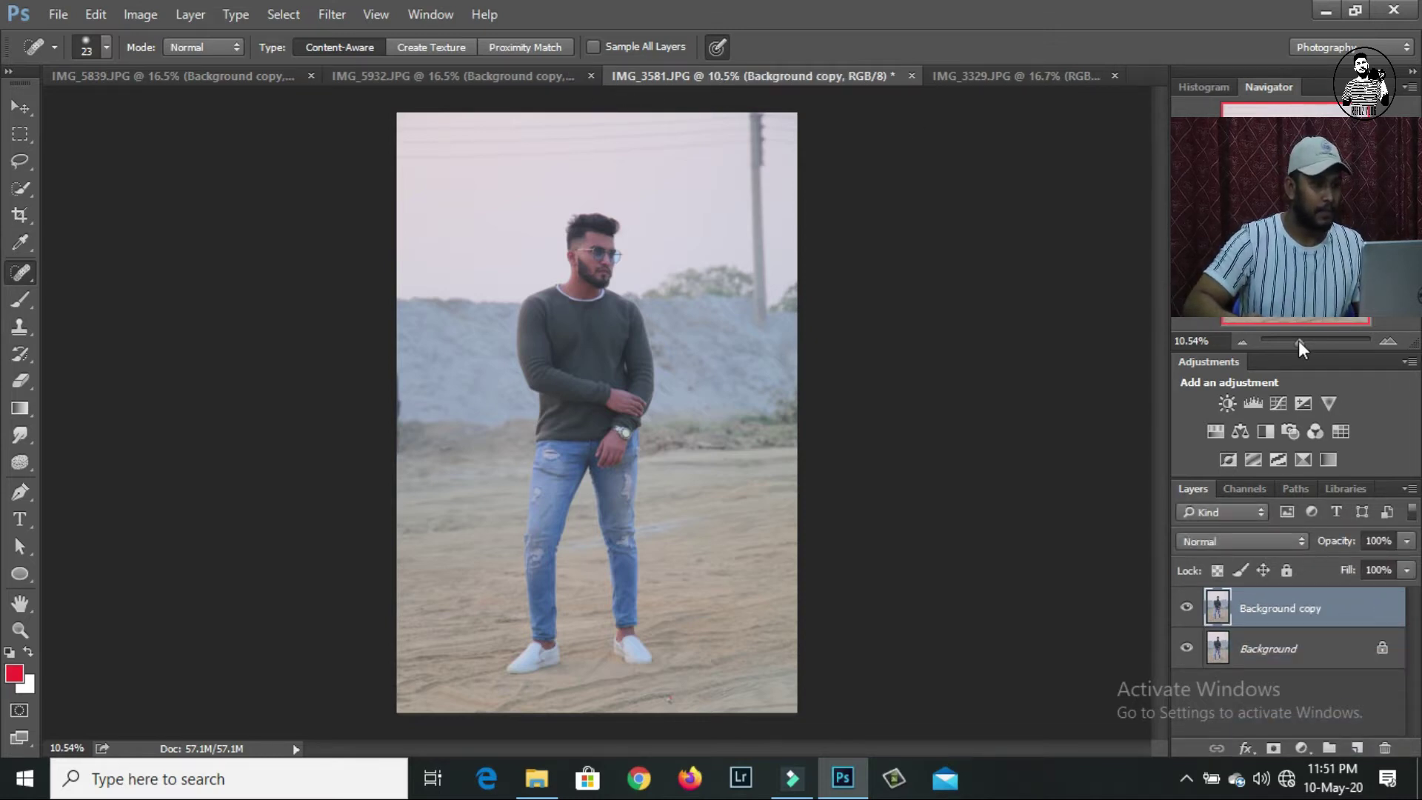
left_click_drag(1299, 342, 1311, 343)
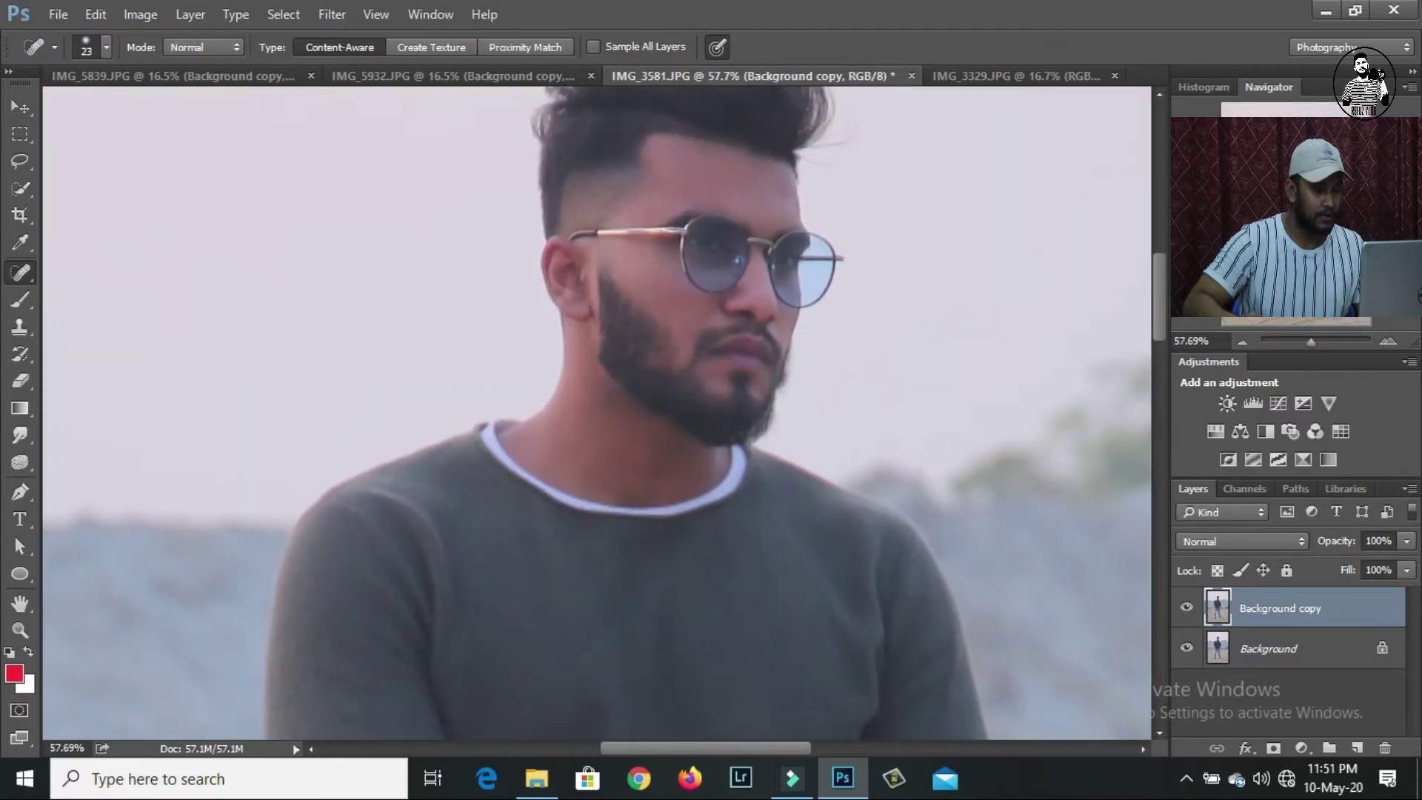
scroll(597, 412, "up", 3)
left_click_drag(1311, 341, 1300, 346)
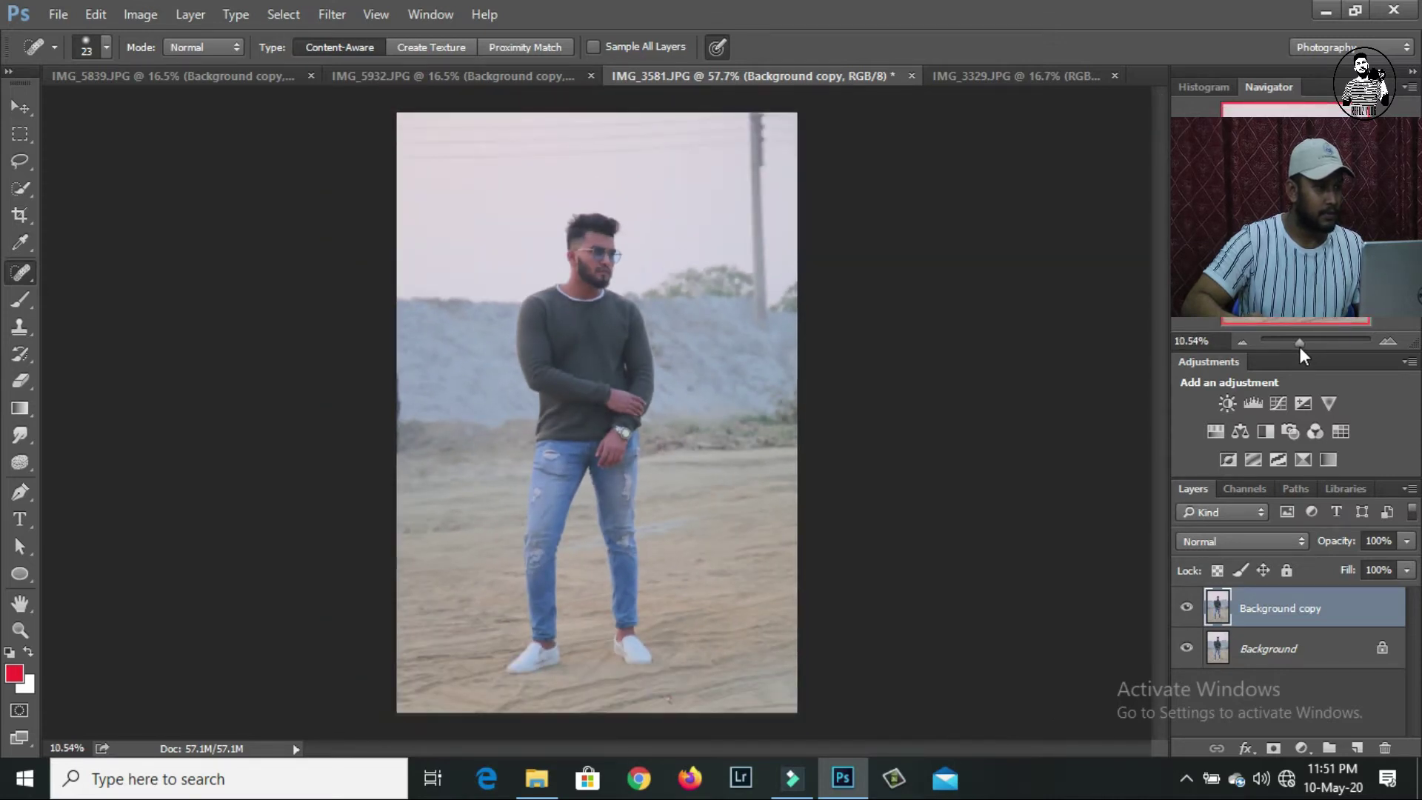
left_click(331, 14)
mouse_move(372, 471)
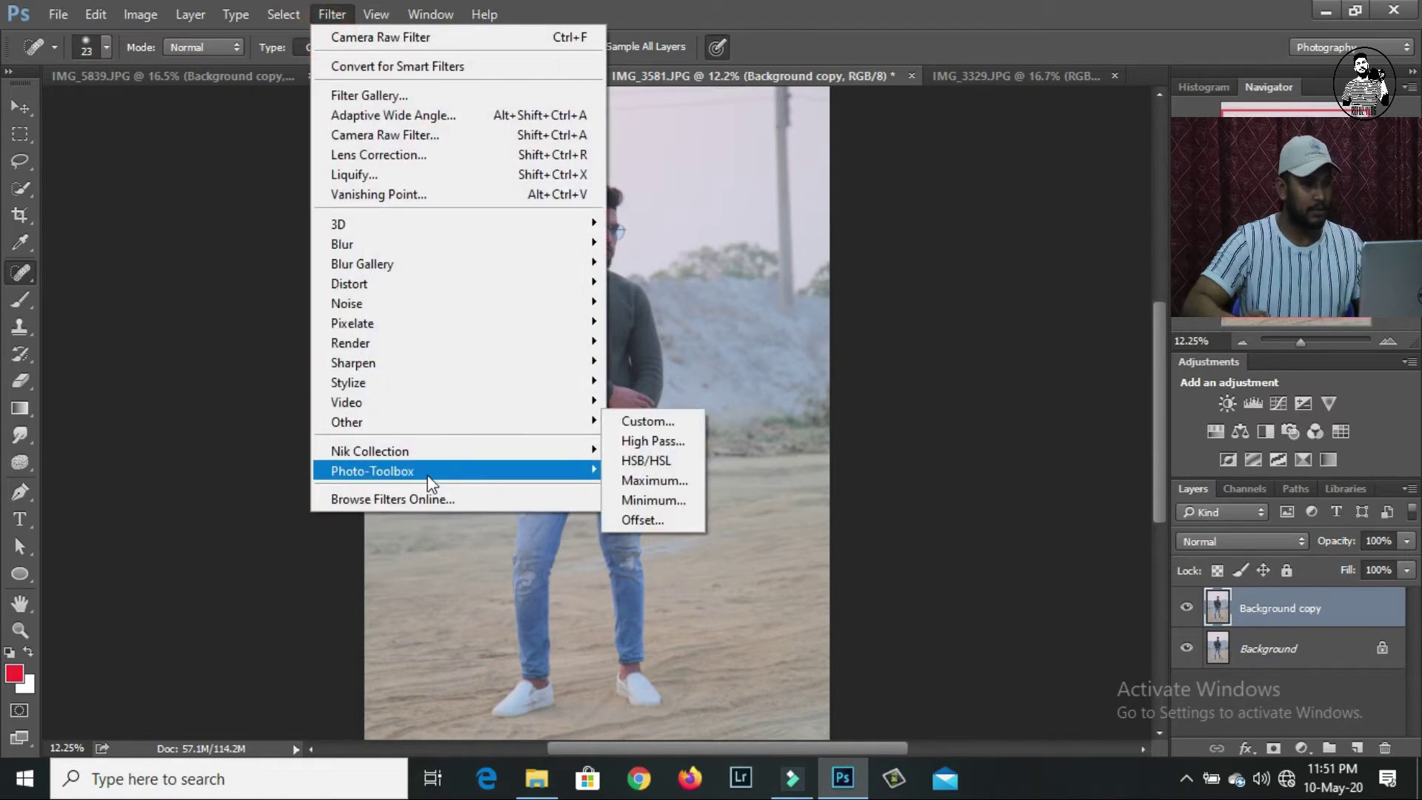
left_click(652, 473)
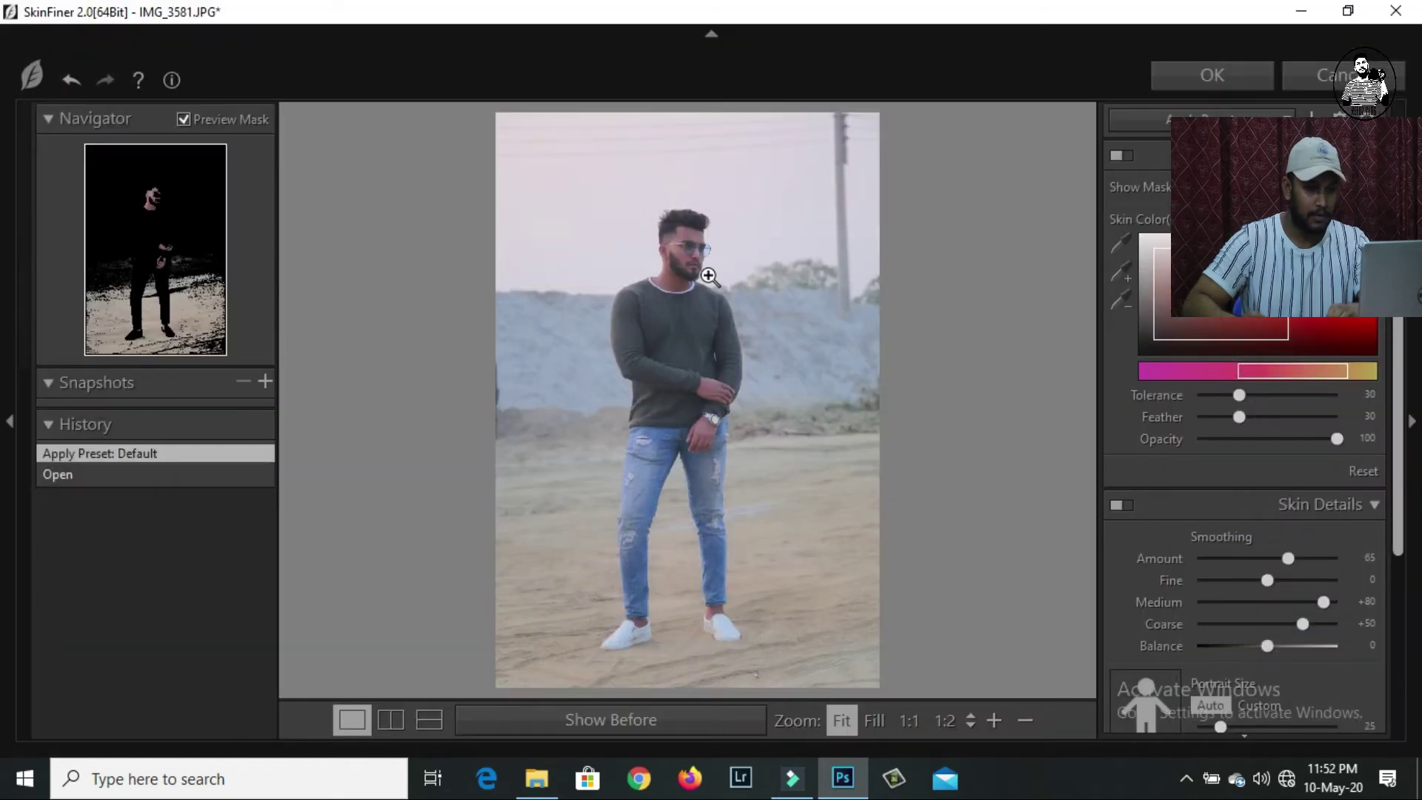
Step: Smooth the man's skin at 1:1 view with Amount 82 and Fine +34, and apply it
left_click(706, 275)
left_click_drag(645, 447, 718, 688)
left_click(1298, 561)
mouse_move(1299, 560)
left_mouse_down()
mouse_move(1318, 564)
mouse_move(1308, 581)
left_mouse_up()
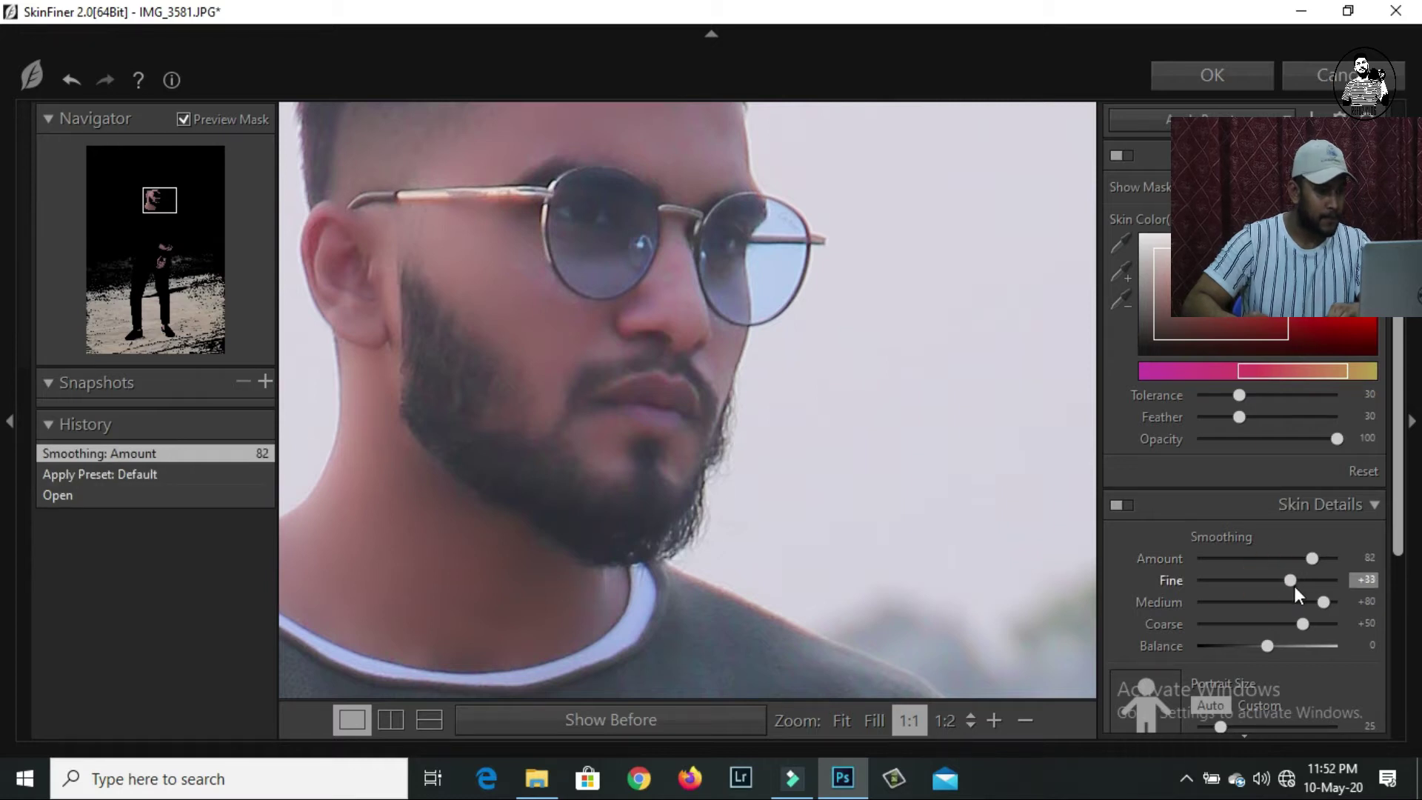
left_click_drag(1310, 592, 1310, 592)
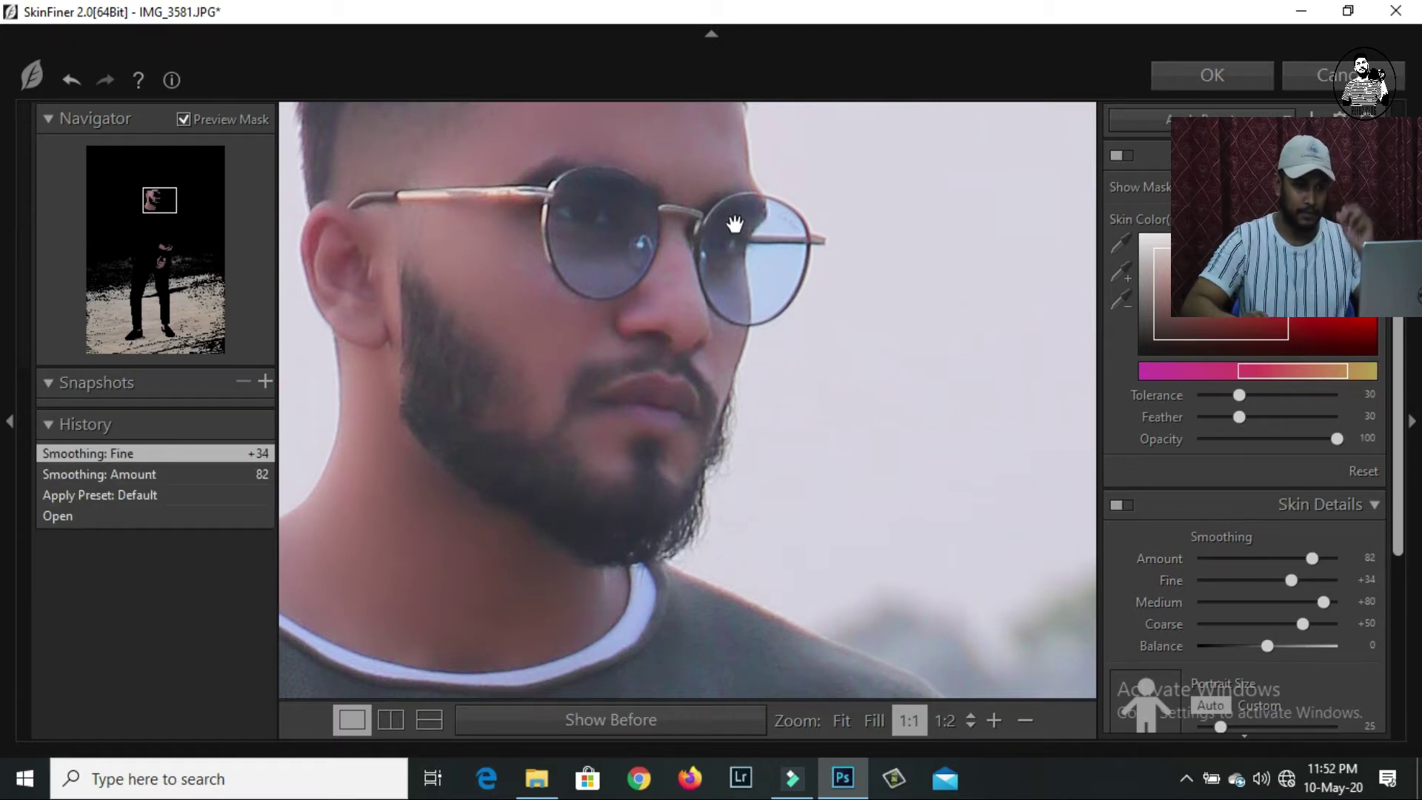
left_click(1218, 75)
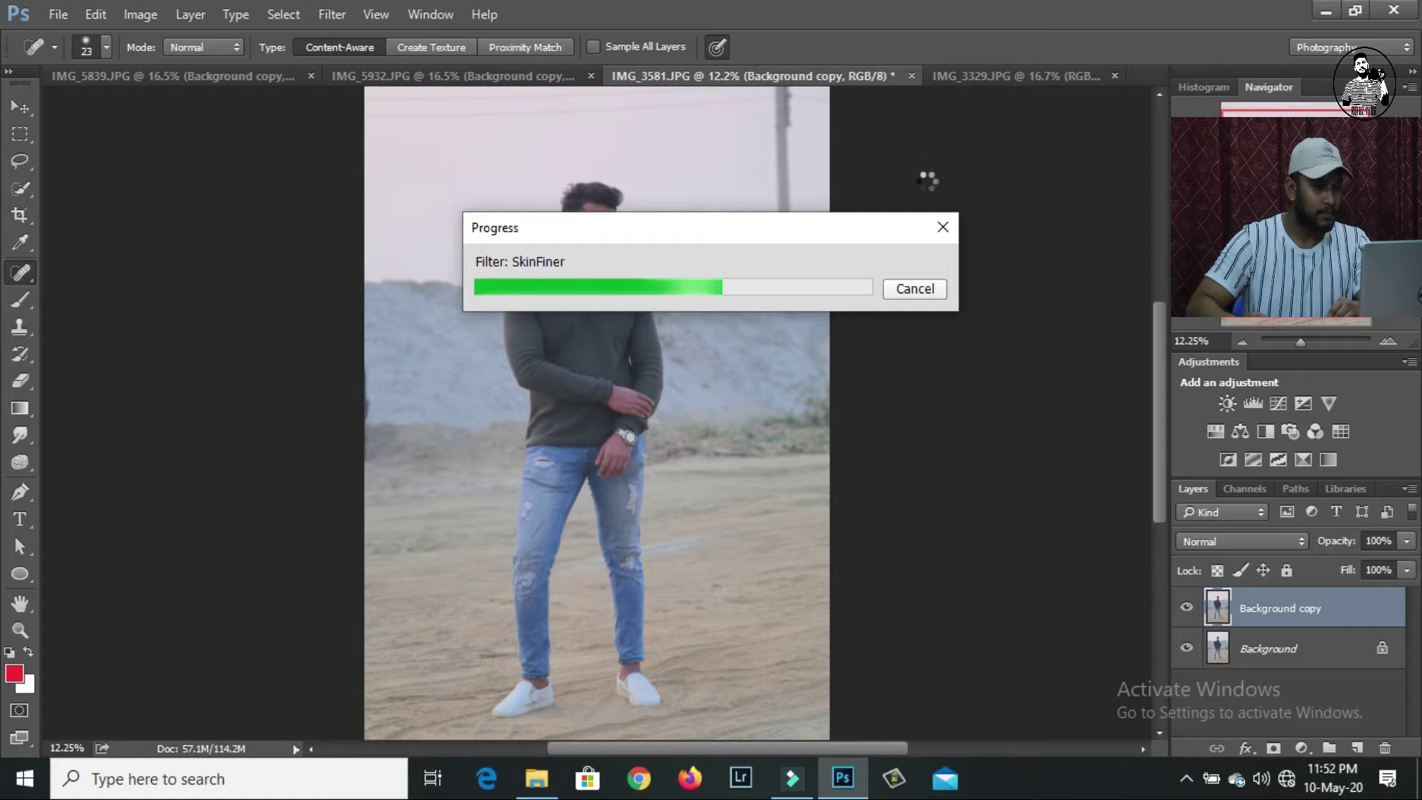
Step: Open the Camera Raw Filter on IMG_3581 and set Exposure -0.10 and Contrast +6
left_click(332, 14)
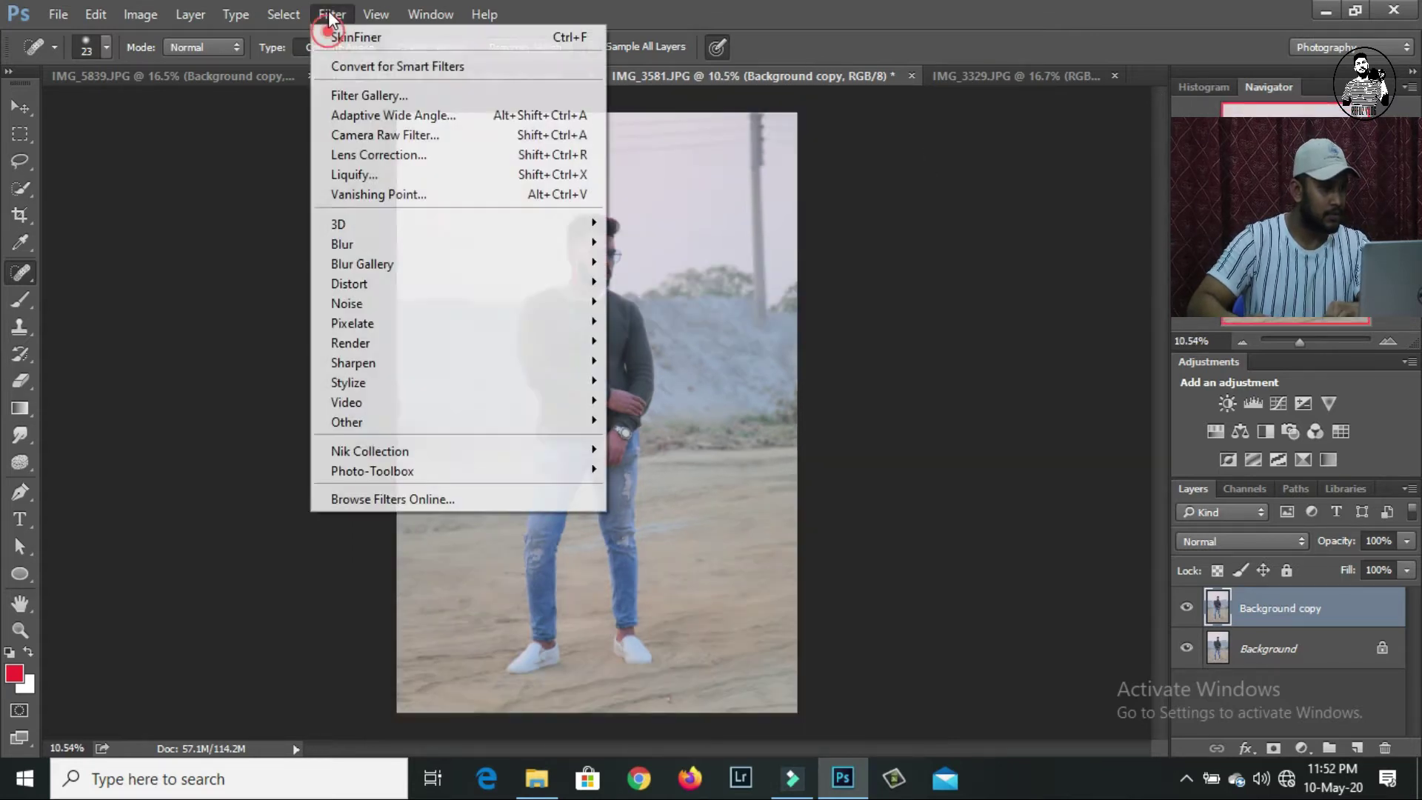
left_click(466, 138)
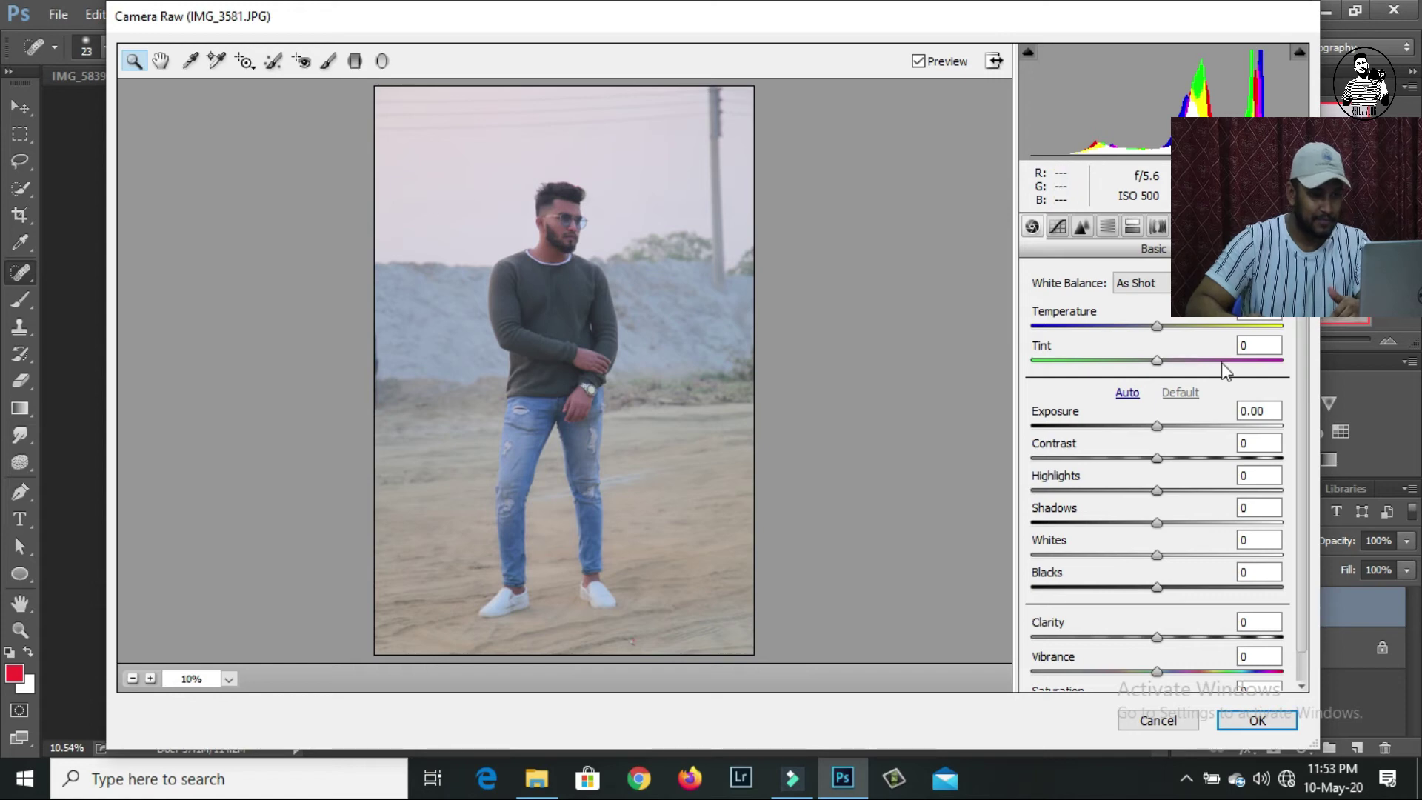
left_click_drag(1157, 427, 1152, 427)
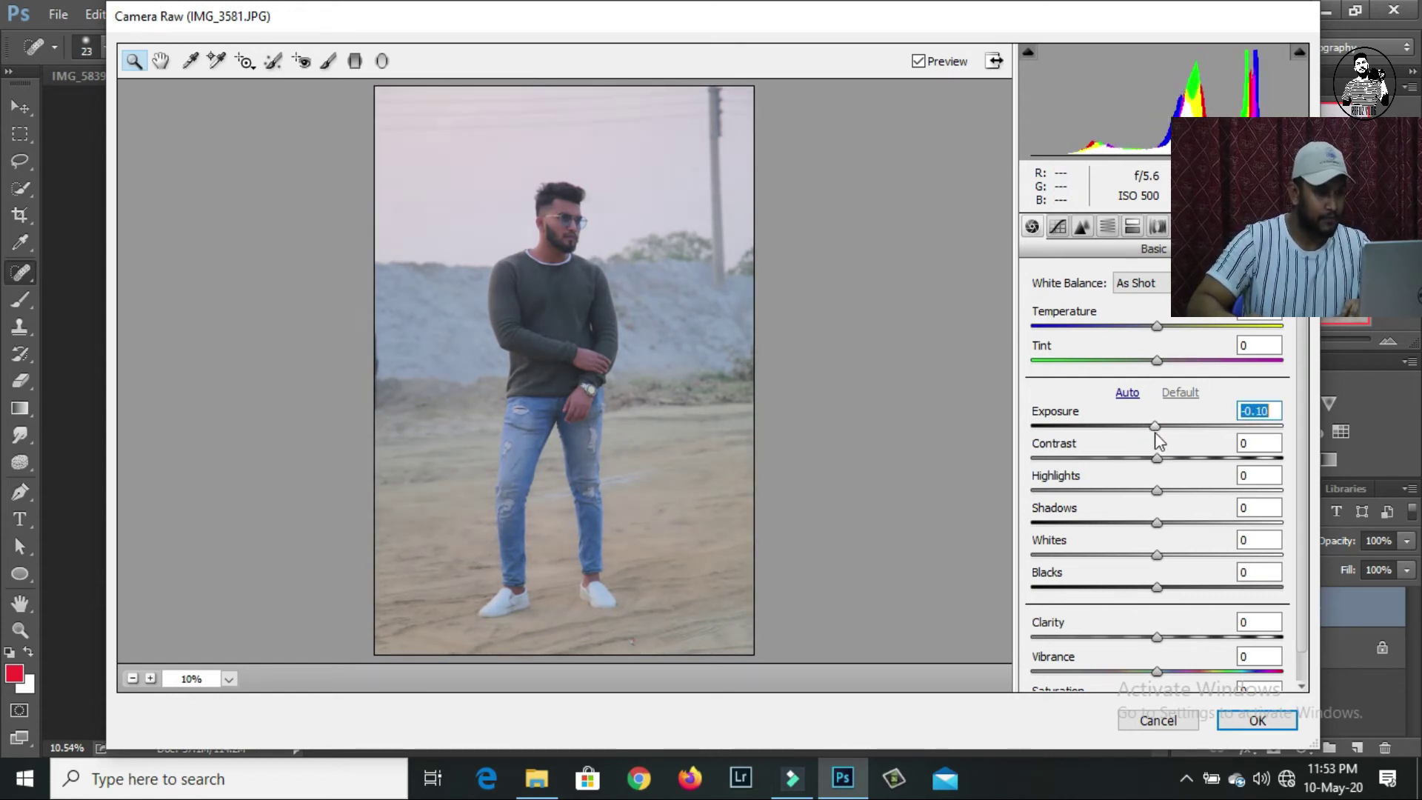
mouse_move(1155, 435)
left_mouse_down()
mouse_move(1189, 492)
mouse_move(1147, 490)
mouse_move(1183, 523)
left_mouse_up()
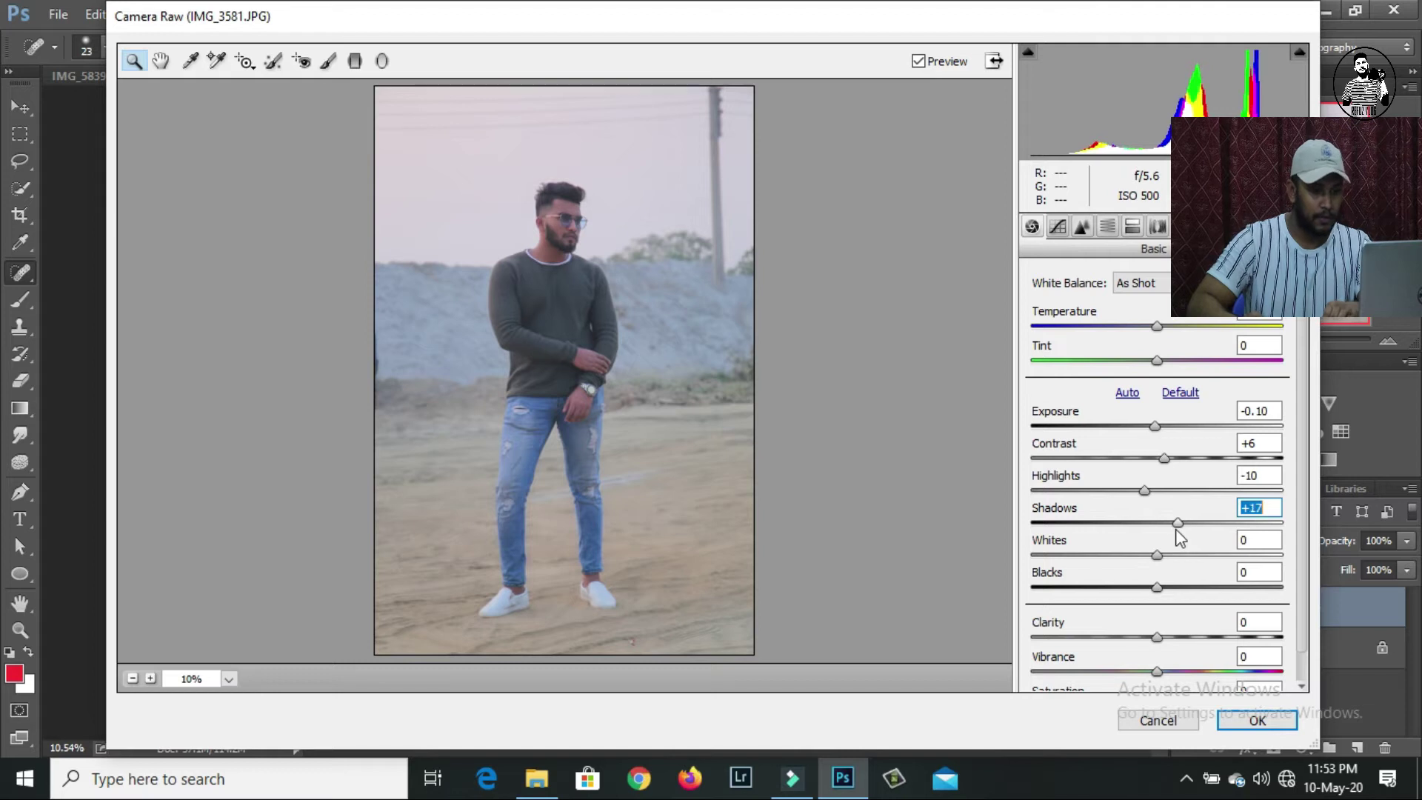
Step: Set Highlights -10, Shadows +16, Whites +15, Blacks -3, Clarity +15, Vibrance +15, and raise sharpening
mouse_move(1157, 554)
left_mouse_down()
mouse_move(1180, 568)
mouse_move(1152, 589)
mouse_move(1177, 638)
left_mouse_up()
scroll(1307, 644, "down", 1)
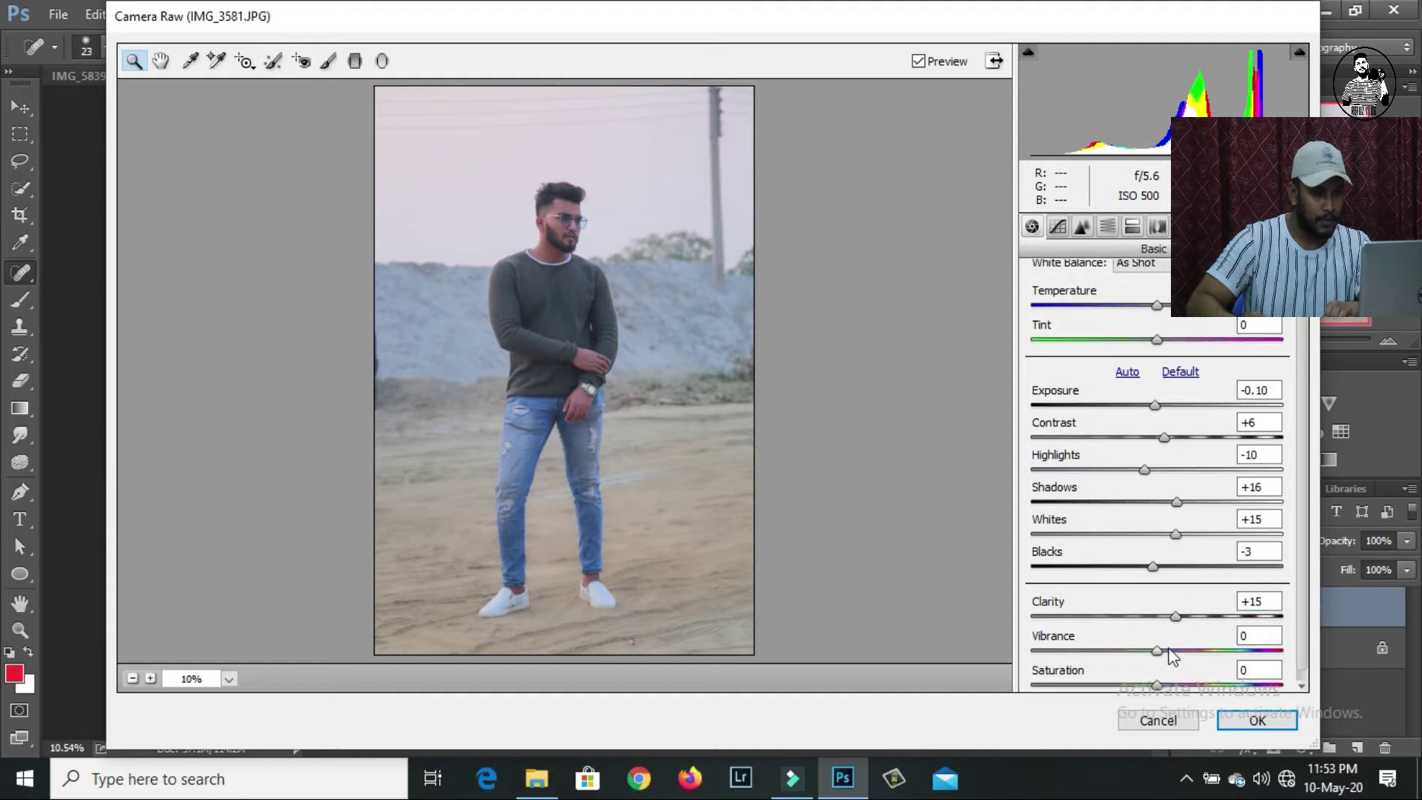
left_click(1157, 651)
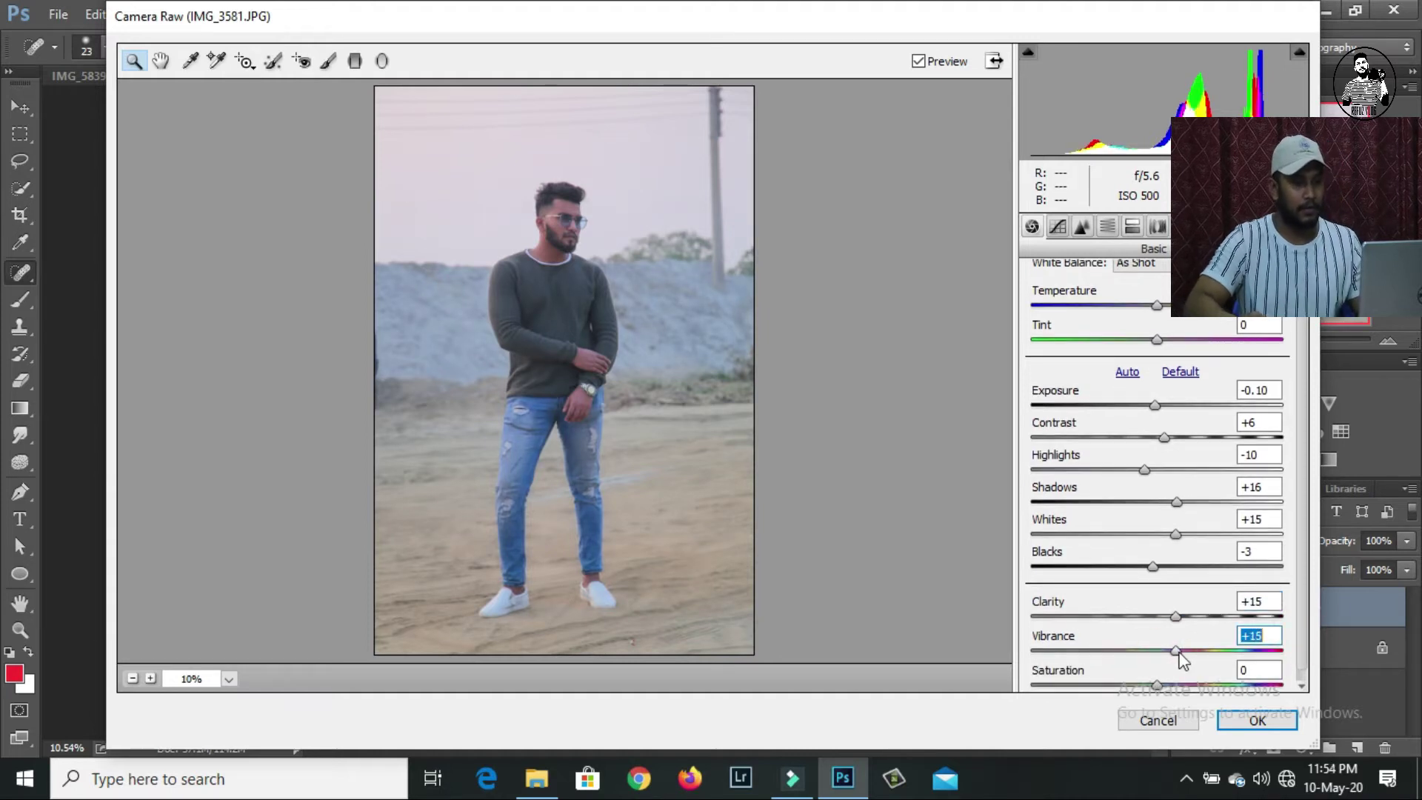
left_click(1083, 227)
left_click_drag(1034, 311, 1061, 311)
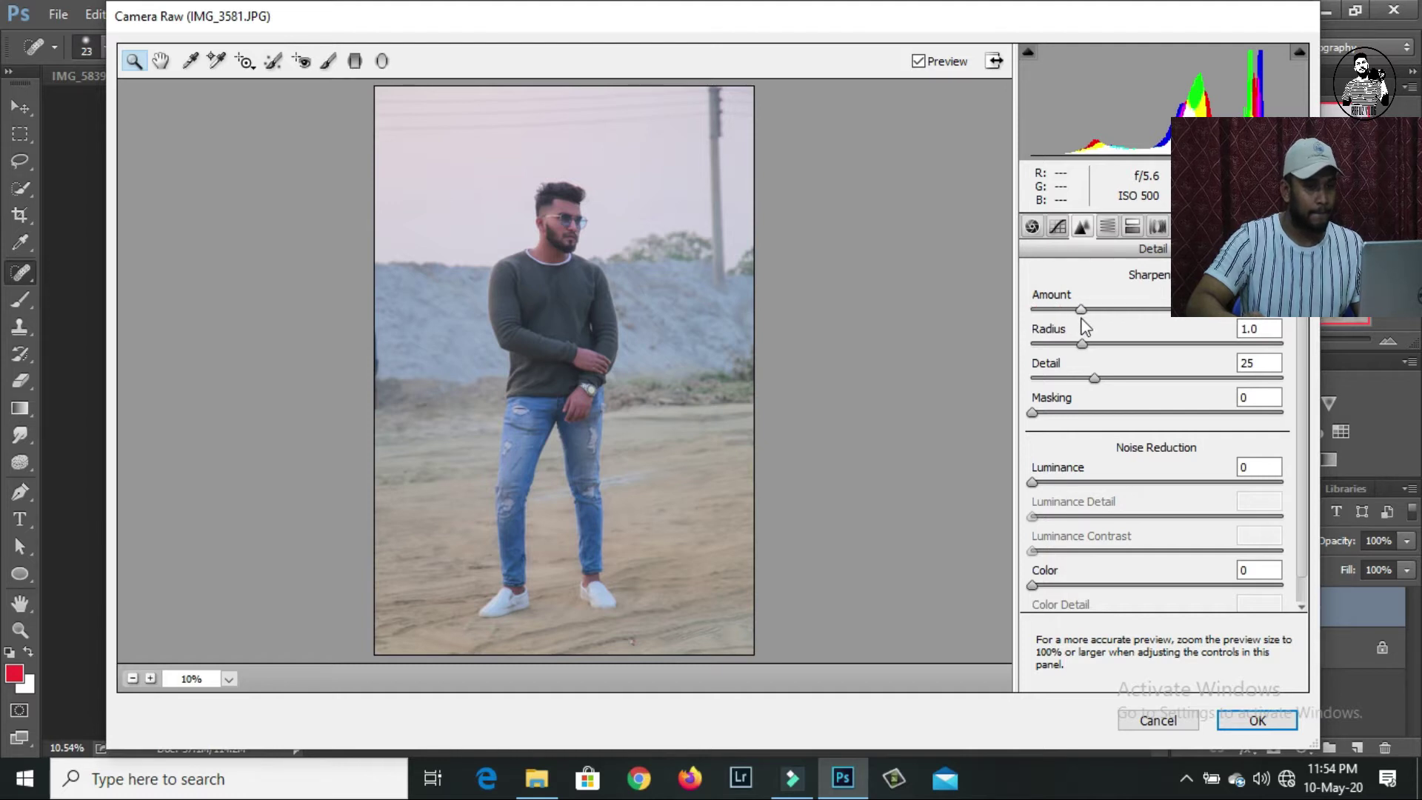
Step: Fine-tune sharpening, boost Oranges saturation, and adjust Oranges and Yellows luminance in HSL
left_click_drag(1086, 327, 1083, 327)
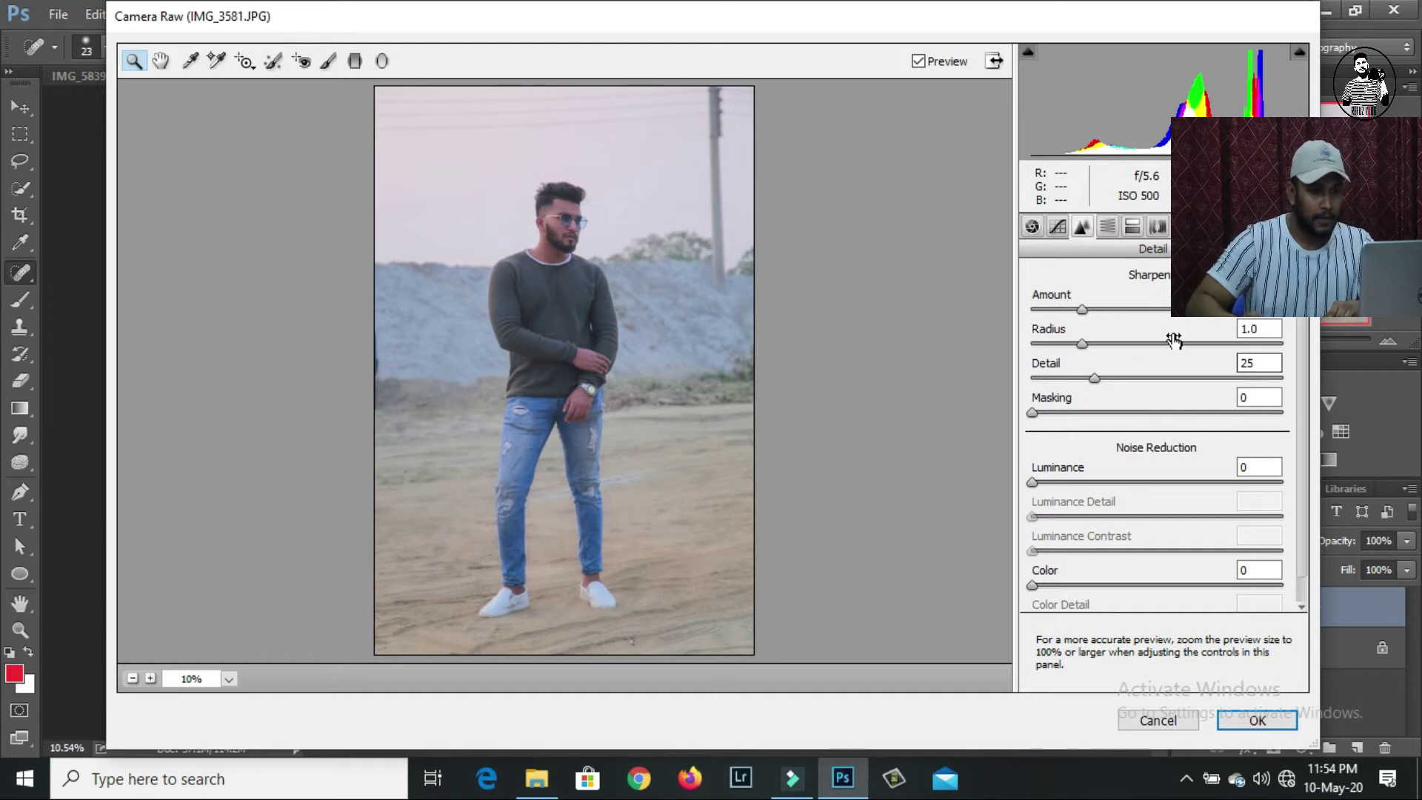
left_click(1107, 227)
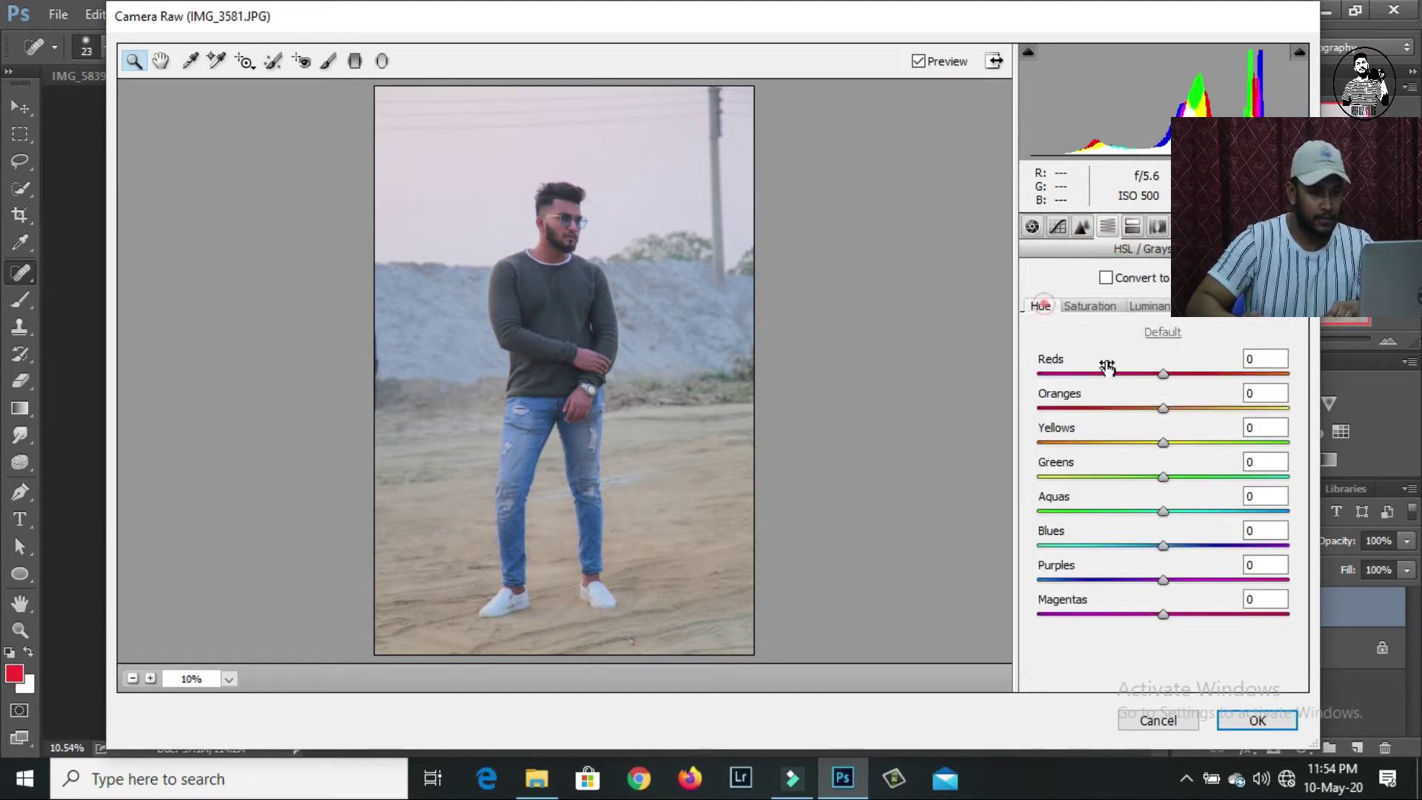
left_click(1163, 443)
left_click_drag(1196, 403, 1175, 408)
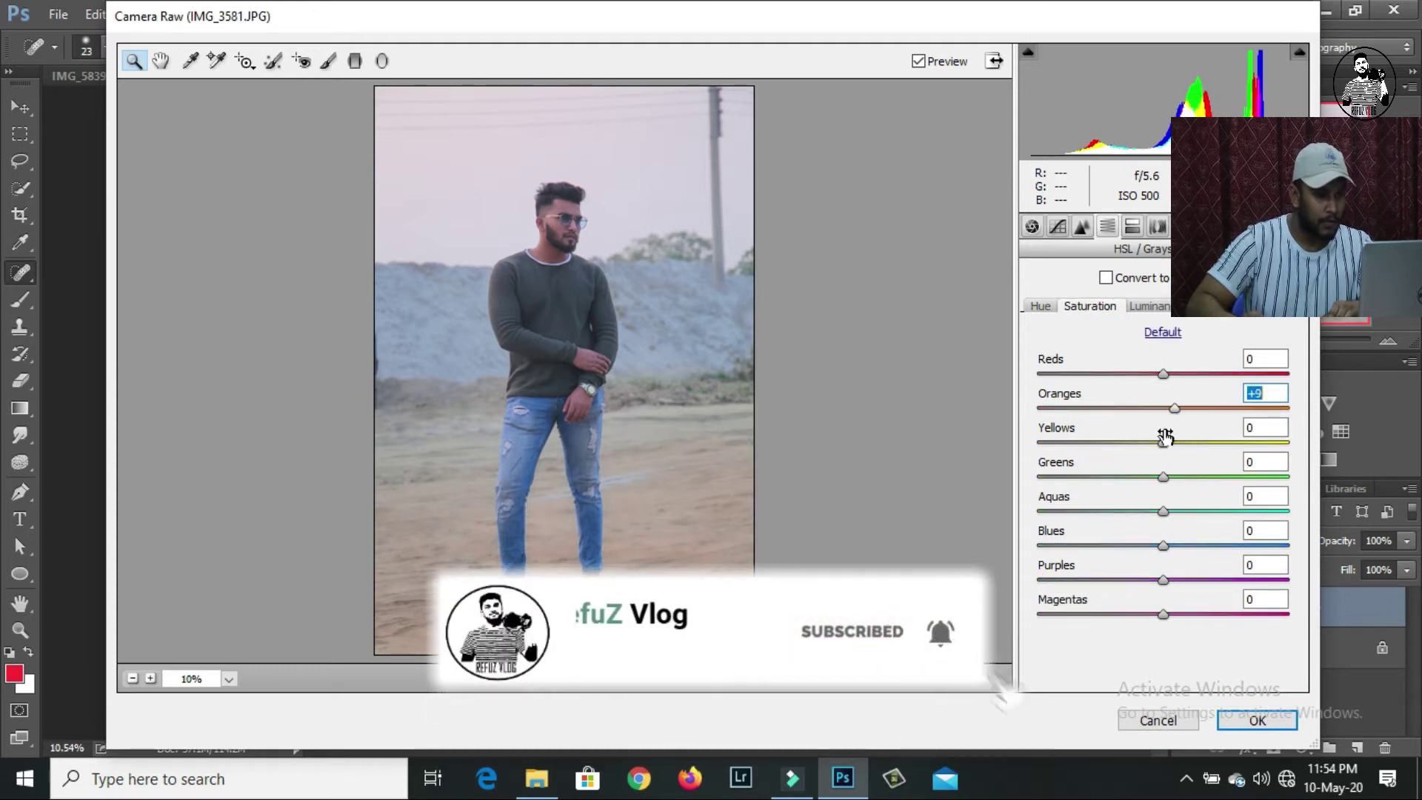
left_click(1164, 440)
left_click(1150, 306)
mouse_move(1164, 409)
left_mouse_down()
mouse_move(1199, 412)
mouse_move(1117, 416)
mouse_move(1235, 427)
mouse_move(1127, 419)
mouse_move(1163, 433)
left_mouse_up()
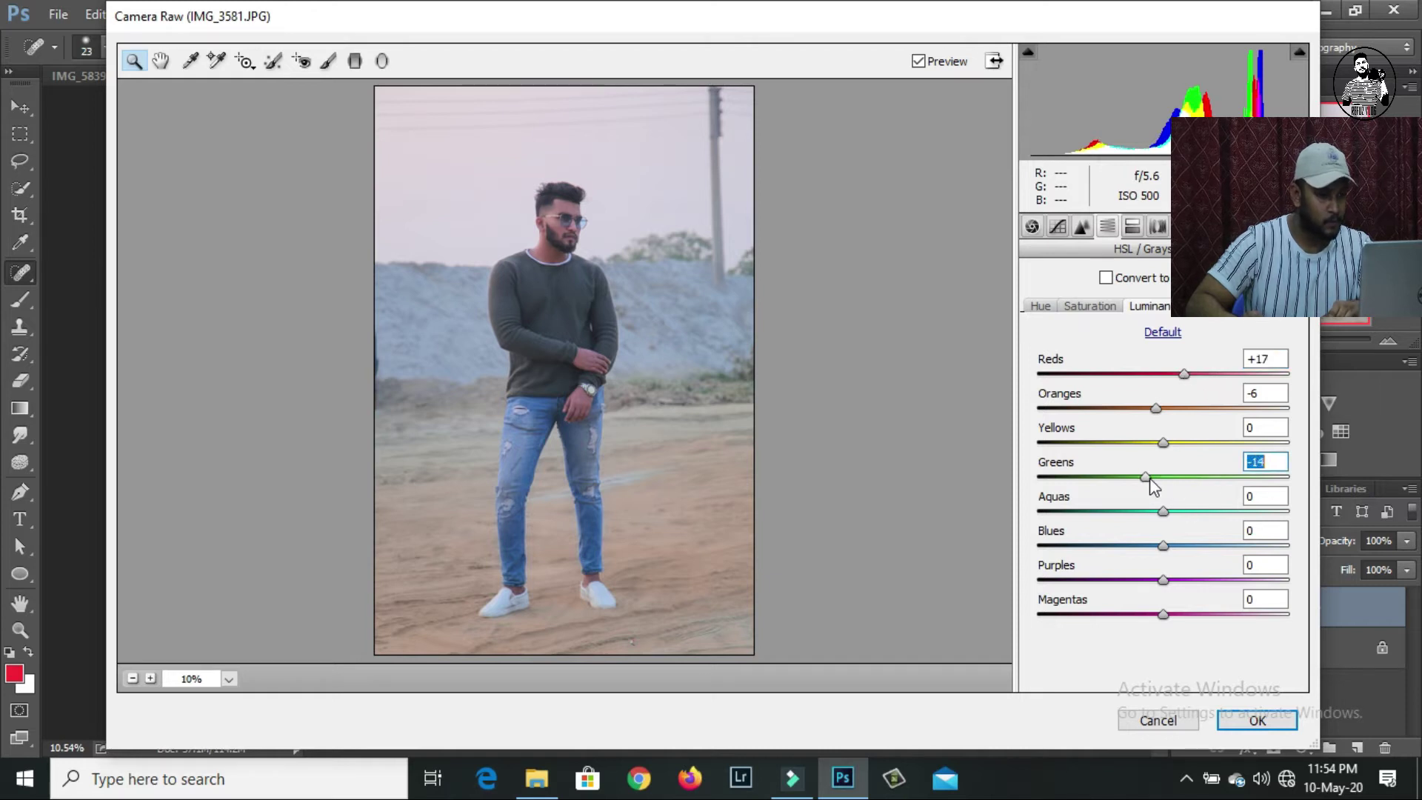
left_click_drag(1163, 443, 1192, 455)
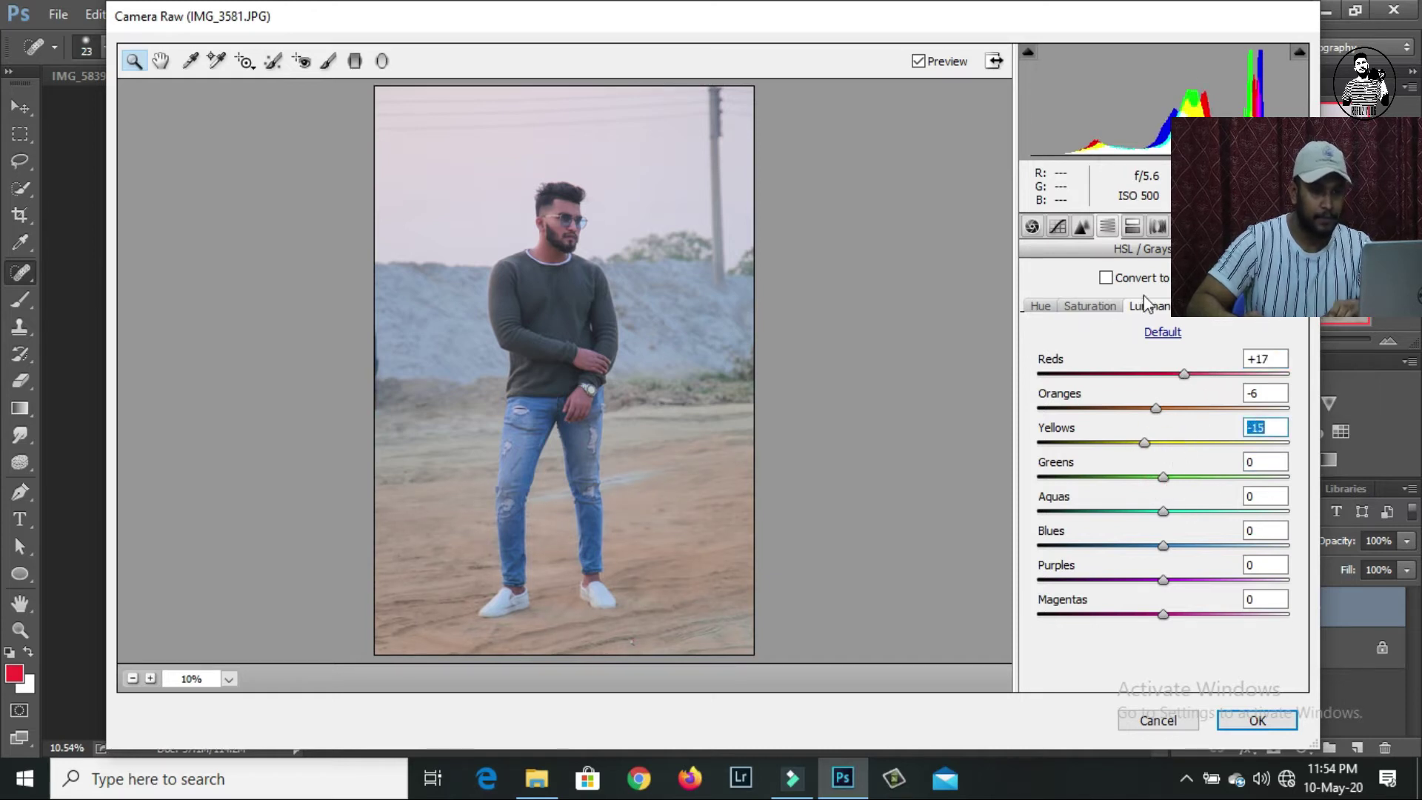
Step: Set calibration Green Primary Hue +14, Sat +25 and Blue Primary Hue -8, Sat +13
left_click(1158, 226)
left_click(1208, 226)
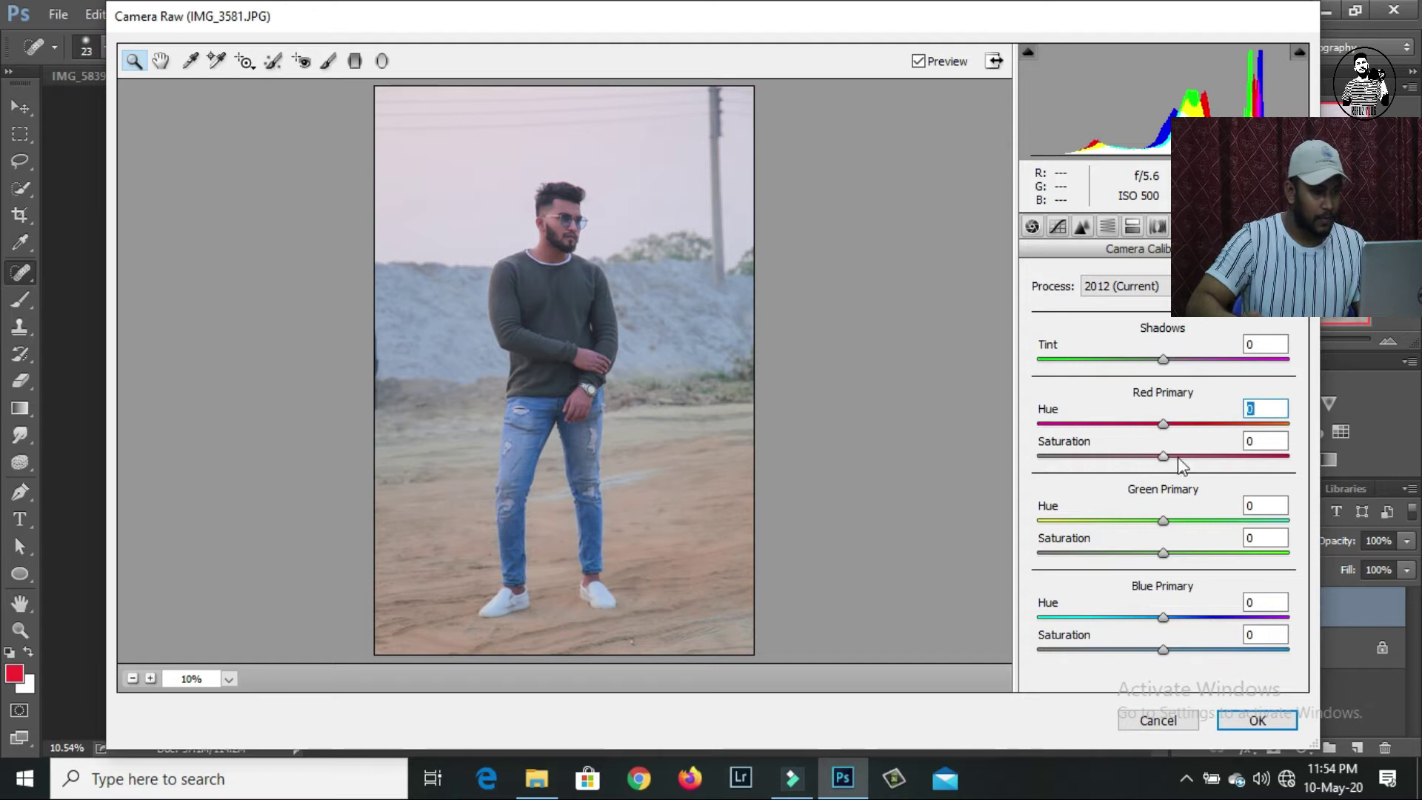
mouse_move(1163, 554)
left_mouse_down()
mouse_move(1149, 557)
mouse_move(1211, 533)
mouse_move(1184, 530)
left_mouse_up()
mouse_move(1168, 624)
left_mouse_down()
mouse_move(1128, 616)
mouse_move(1155, 622)
mouse_move(1141, 651)
mouse_move(1201, 652)
mouse_move(1181, 650)
left_mouse_up()
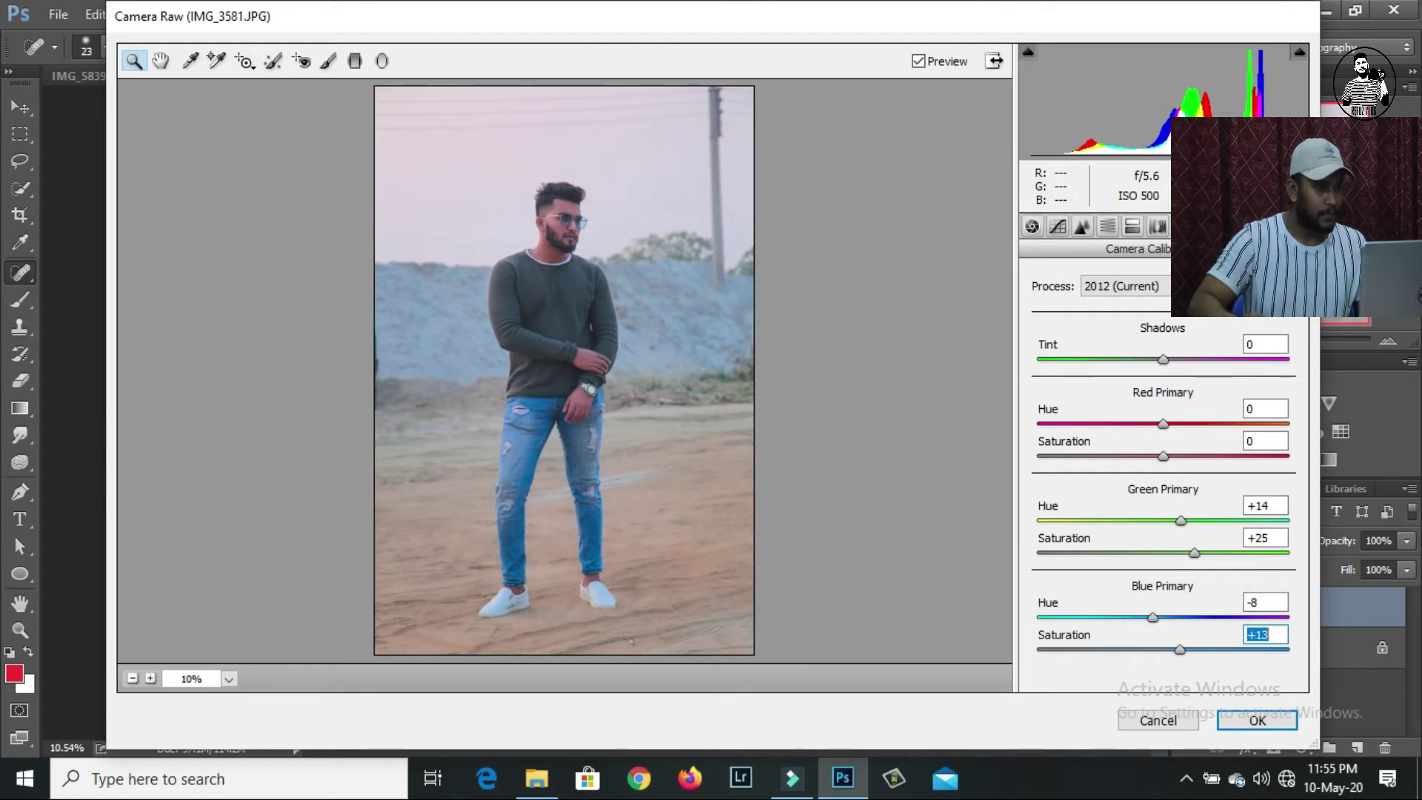
key("g")
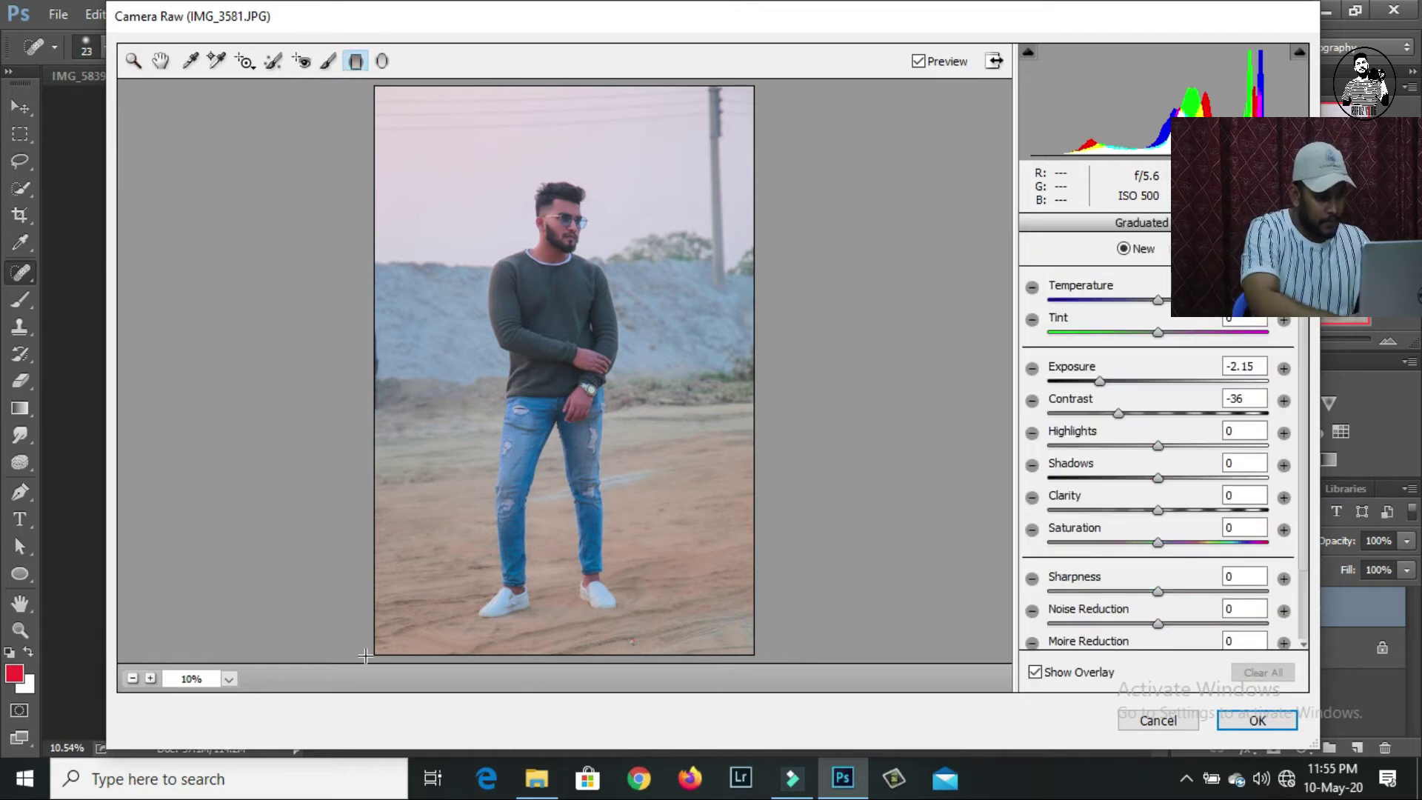
Step: Add graduated filters over the lower-left and lower-right ground, easing the second to Exposure -0.85 and rotating it
left_click_drag(365, 655, 417, 551)
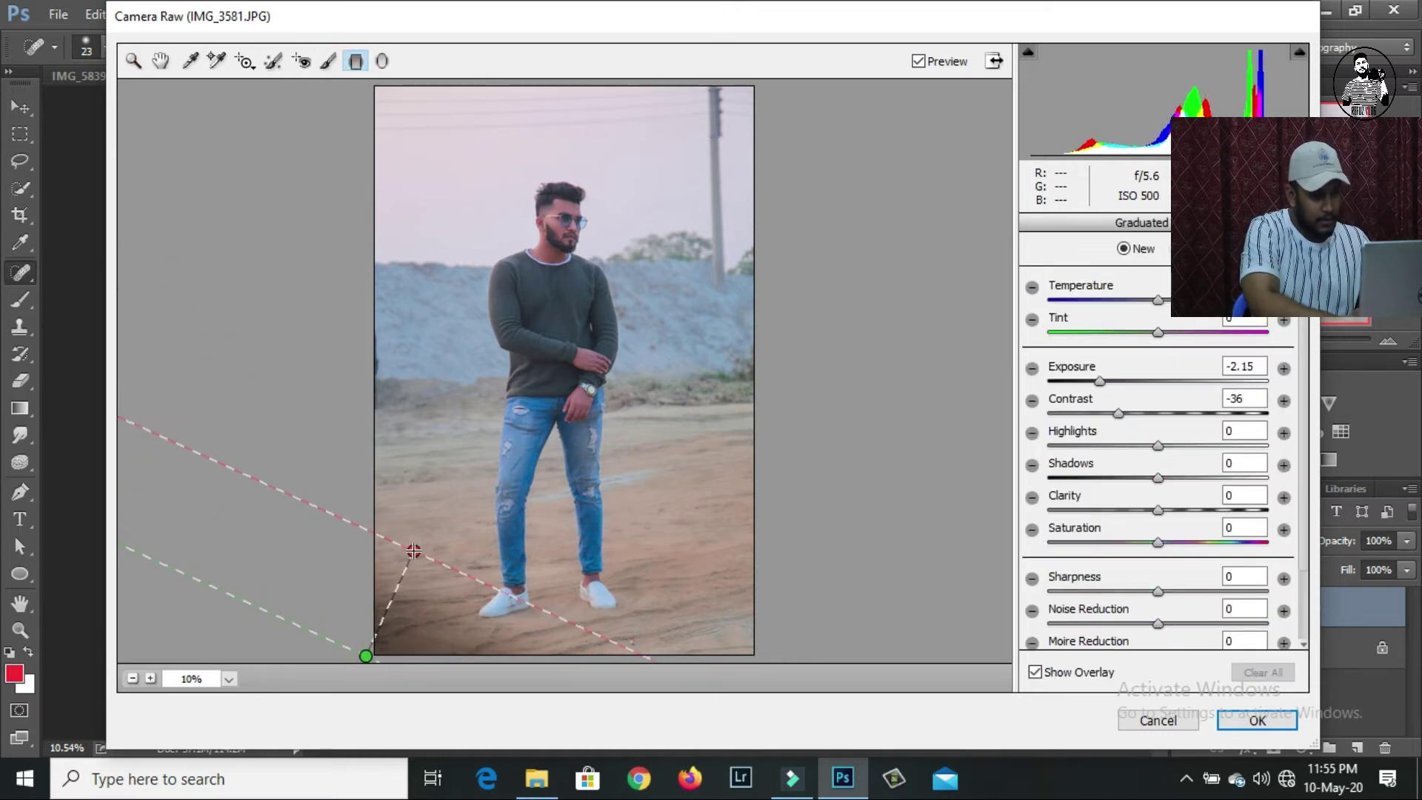
left_click_drag(797, 641, 754, 521)
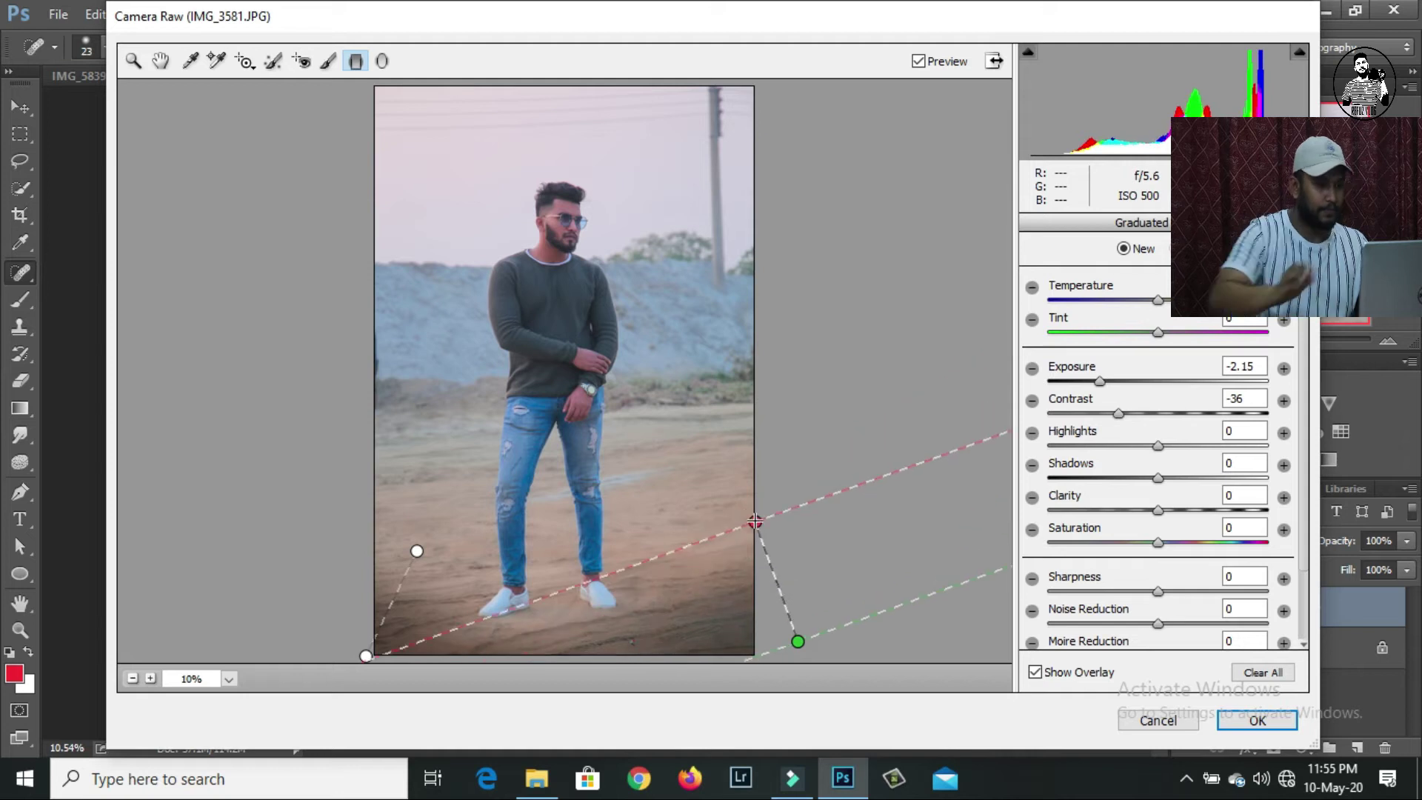
left_click(417, 552)
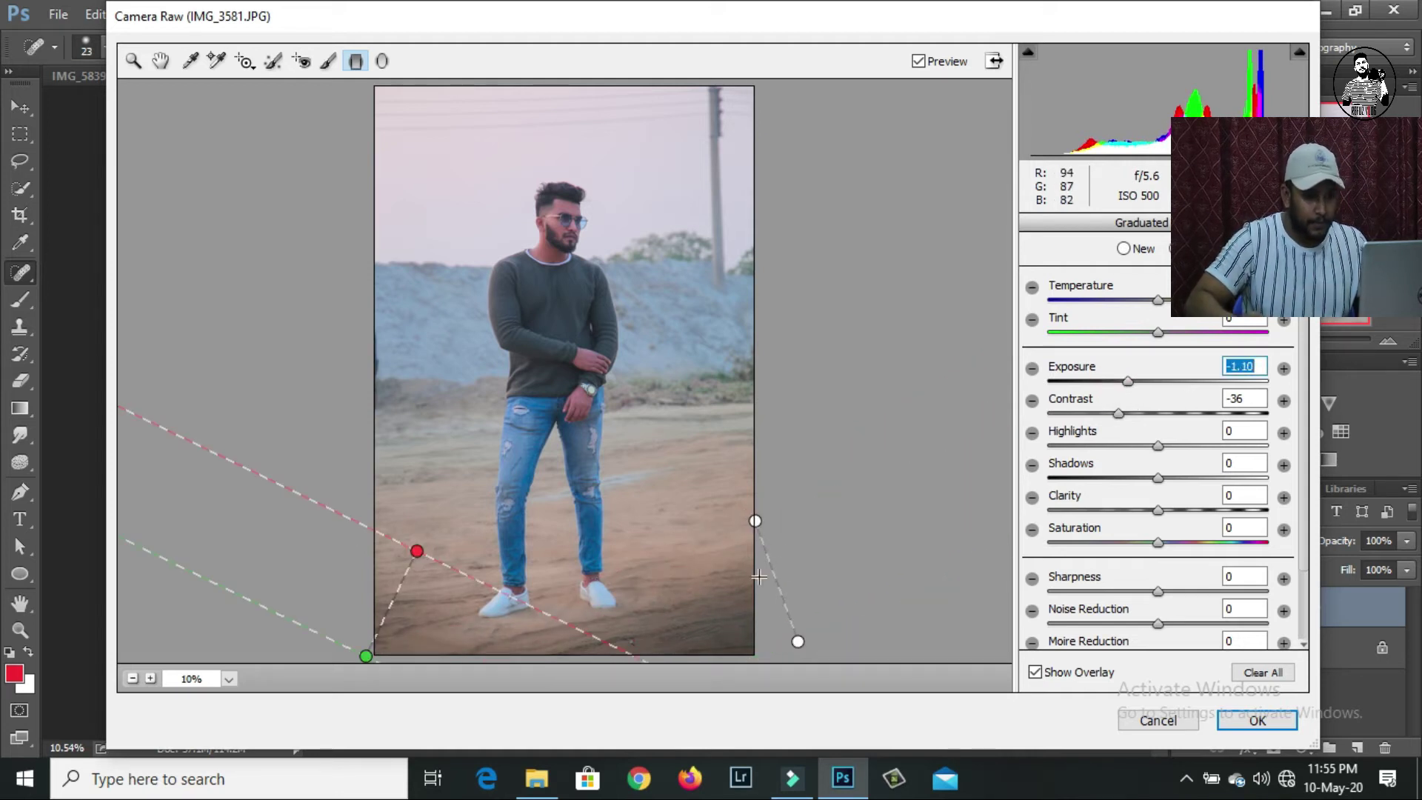
left_click(755, 520)
left_click_drag(1104, 383, 1140, 382)
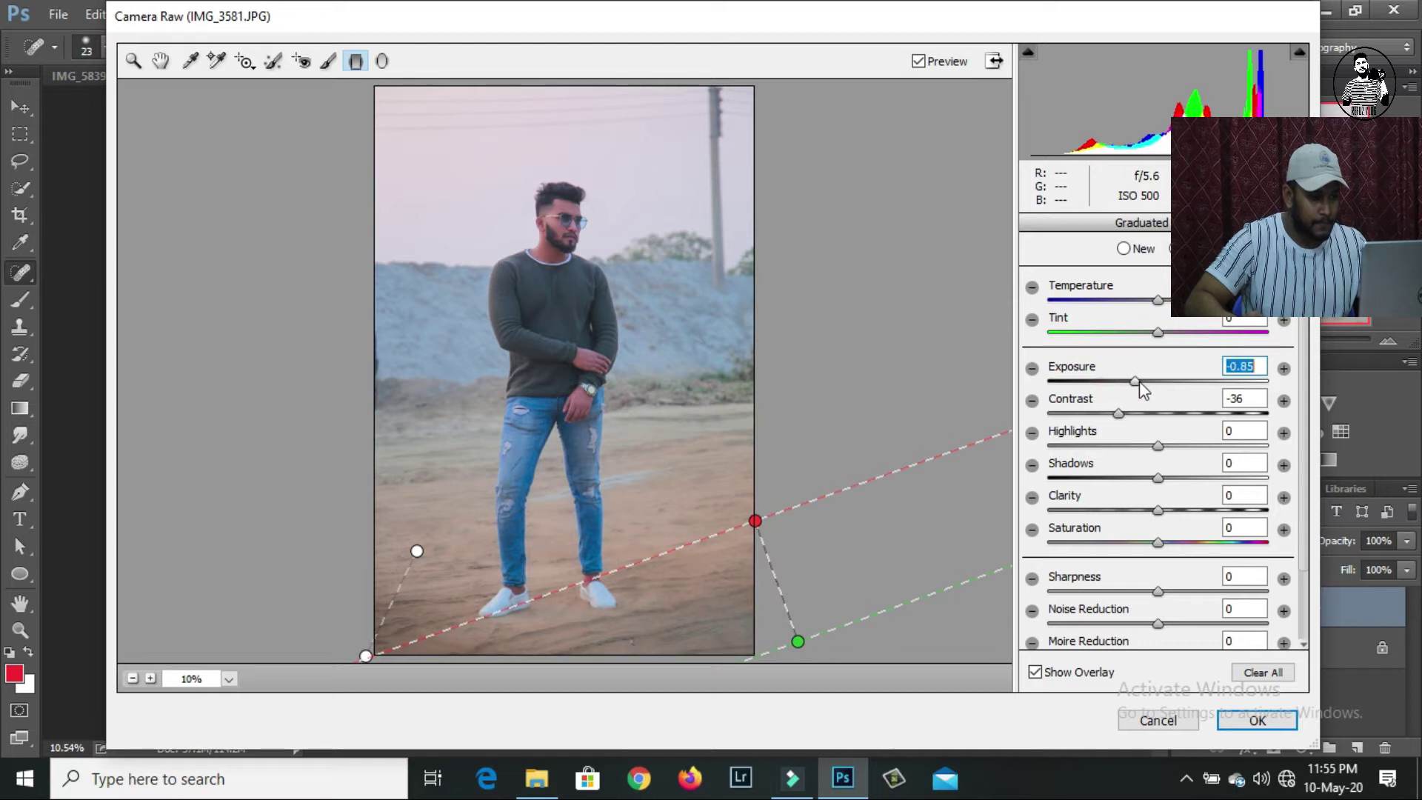
left_click_drag(839, 487, 858, 492)
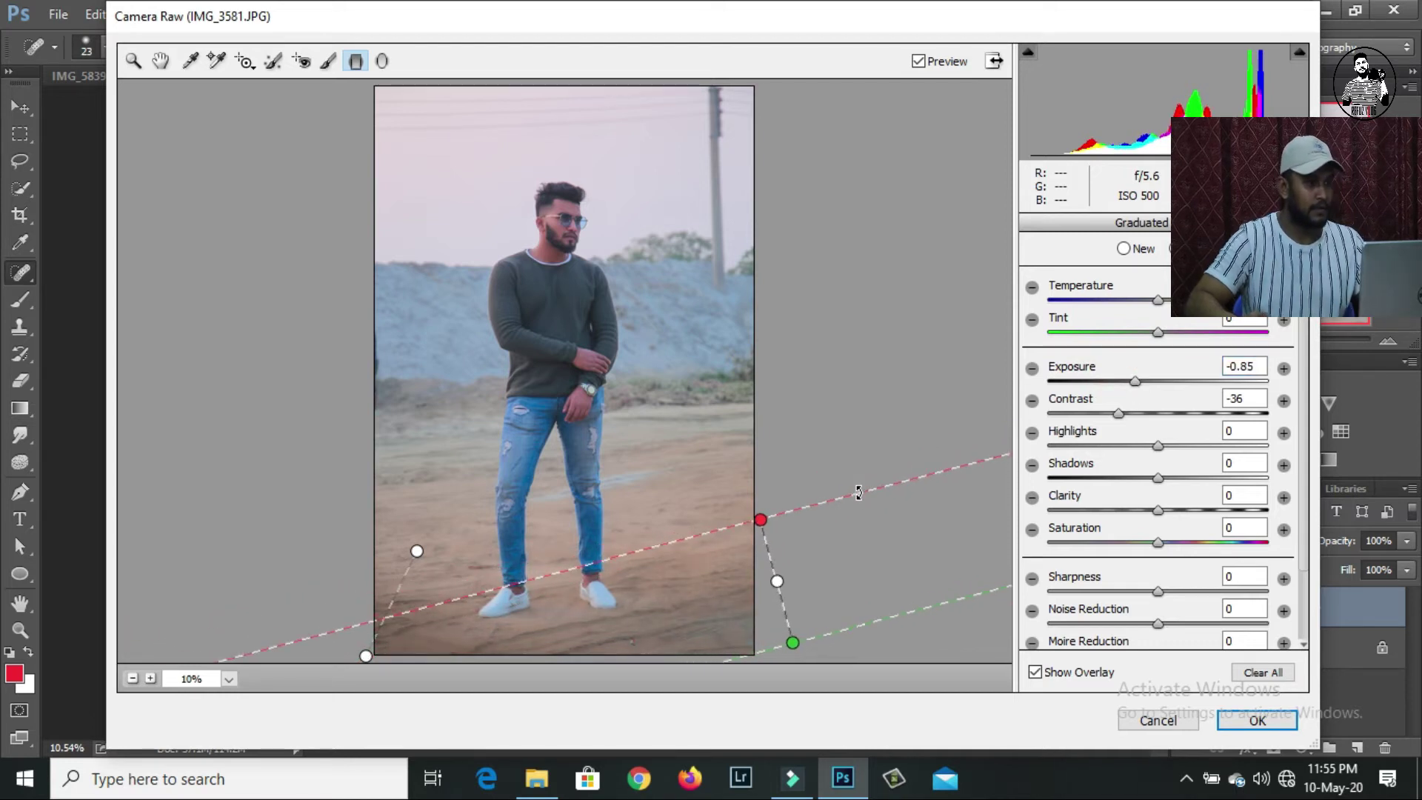
left_click(133, 61)
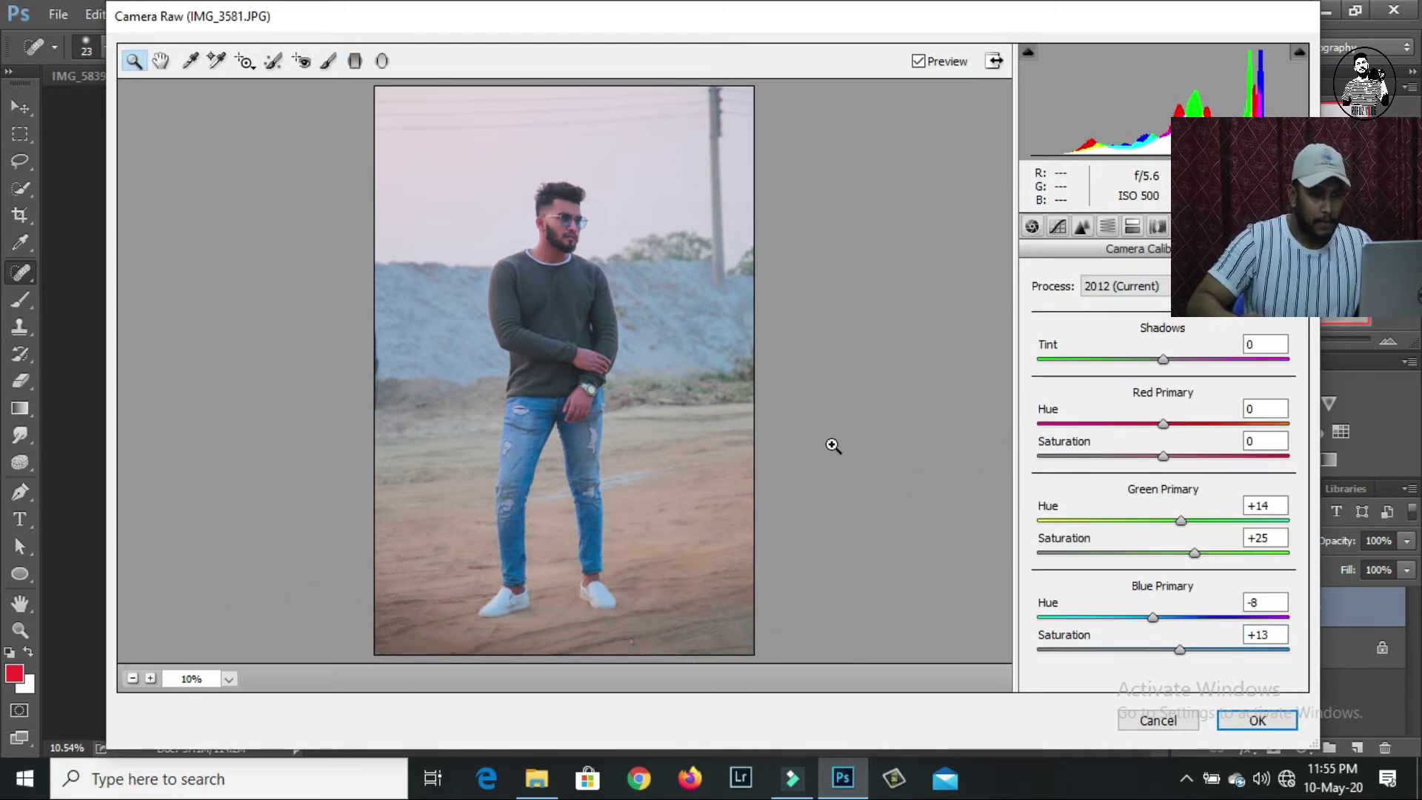
Step: Raise Blue Primary Saturation to +21, compare the applied grade, then switch to IMG_3329.JPG
left_click_drag(1180, 650, 1189, 650)
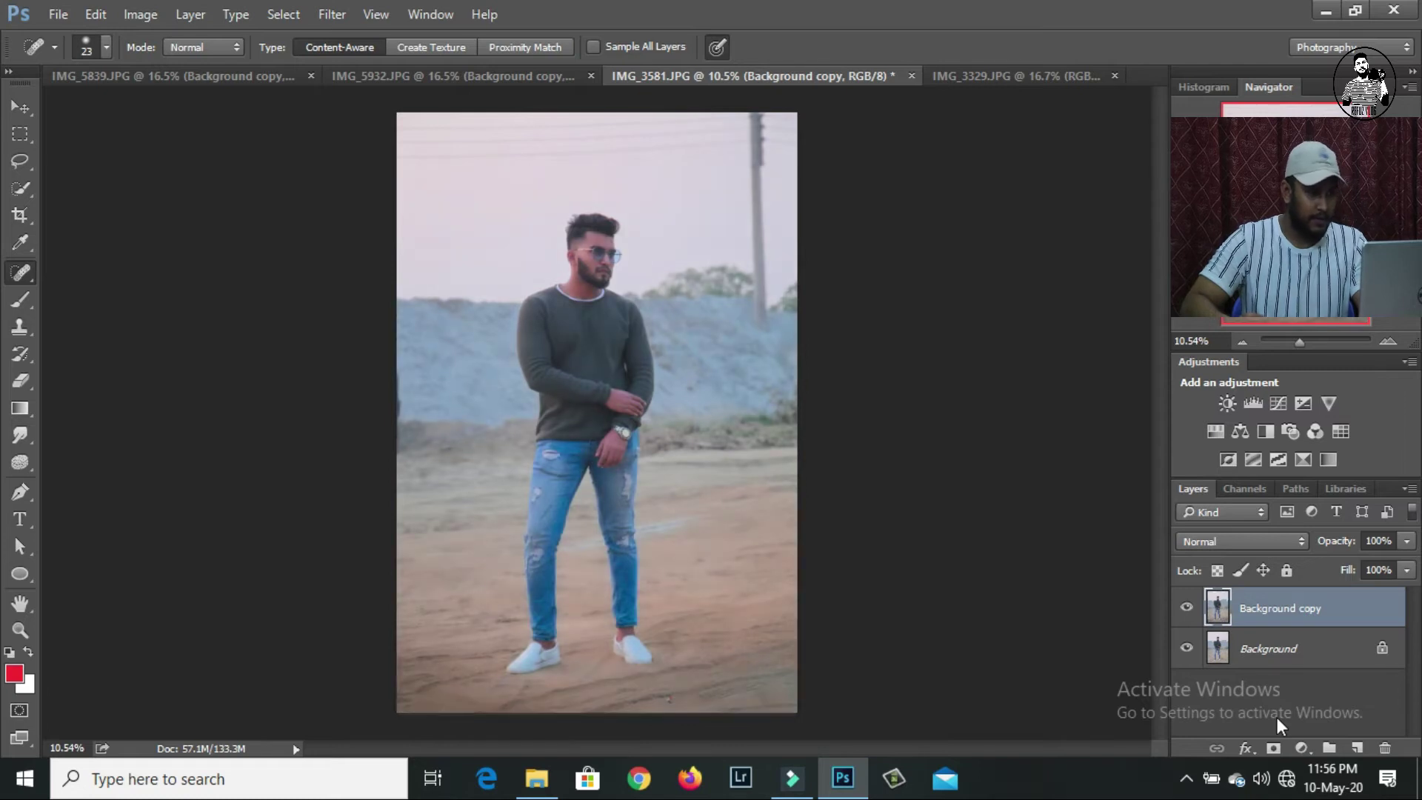
left_click(1186, 607)
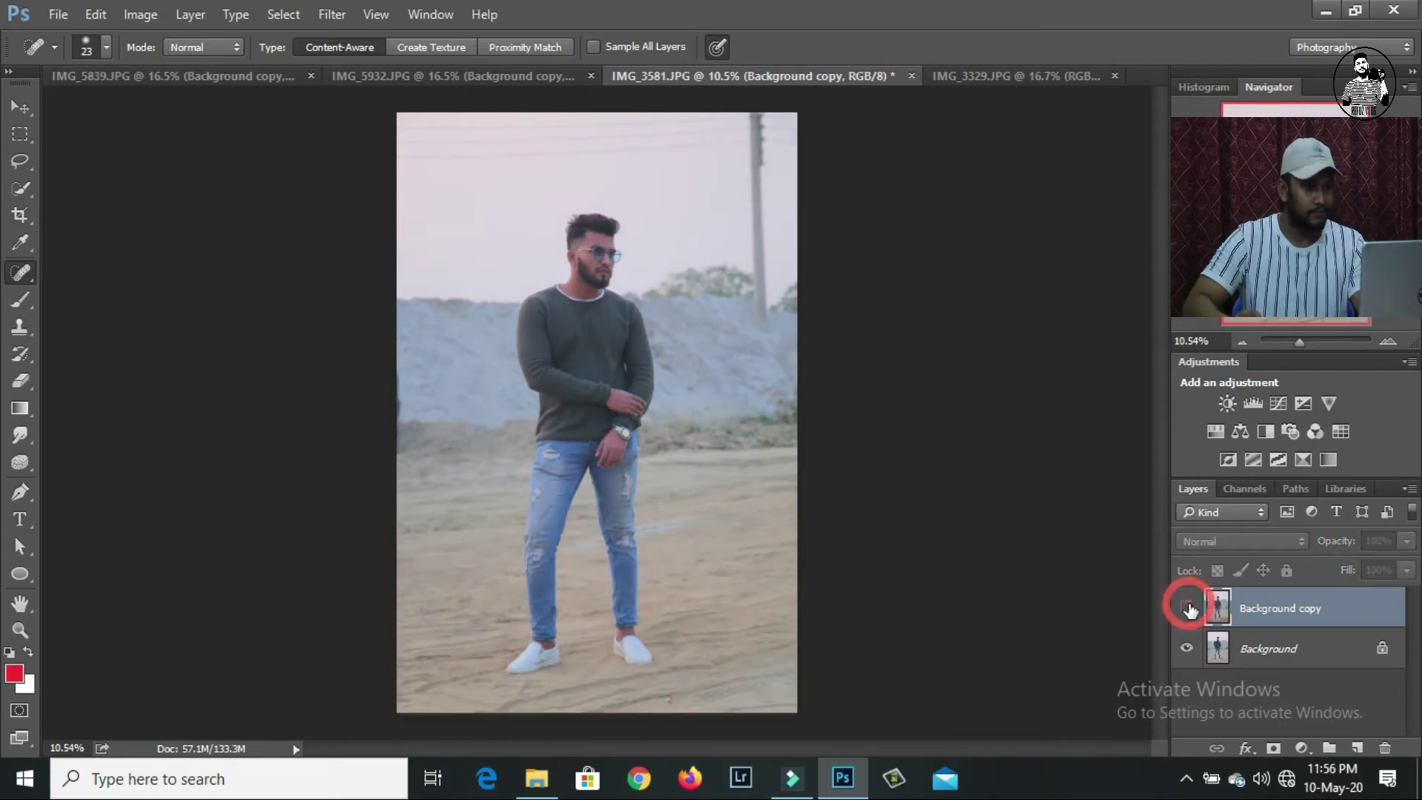
left_click(1186, 608)
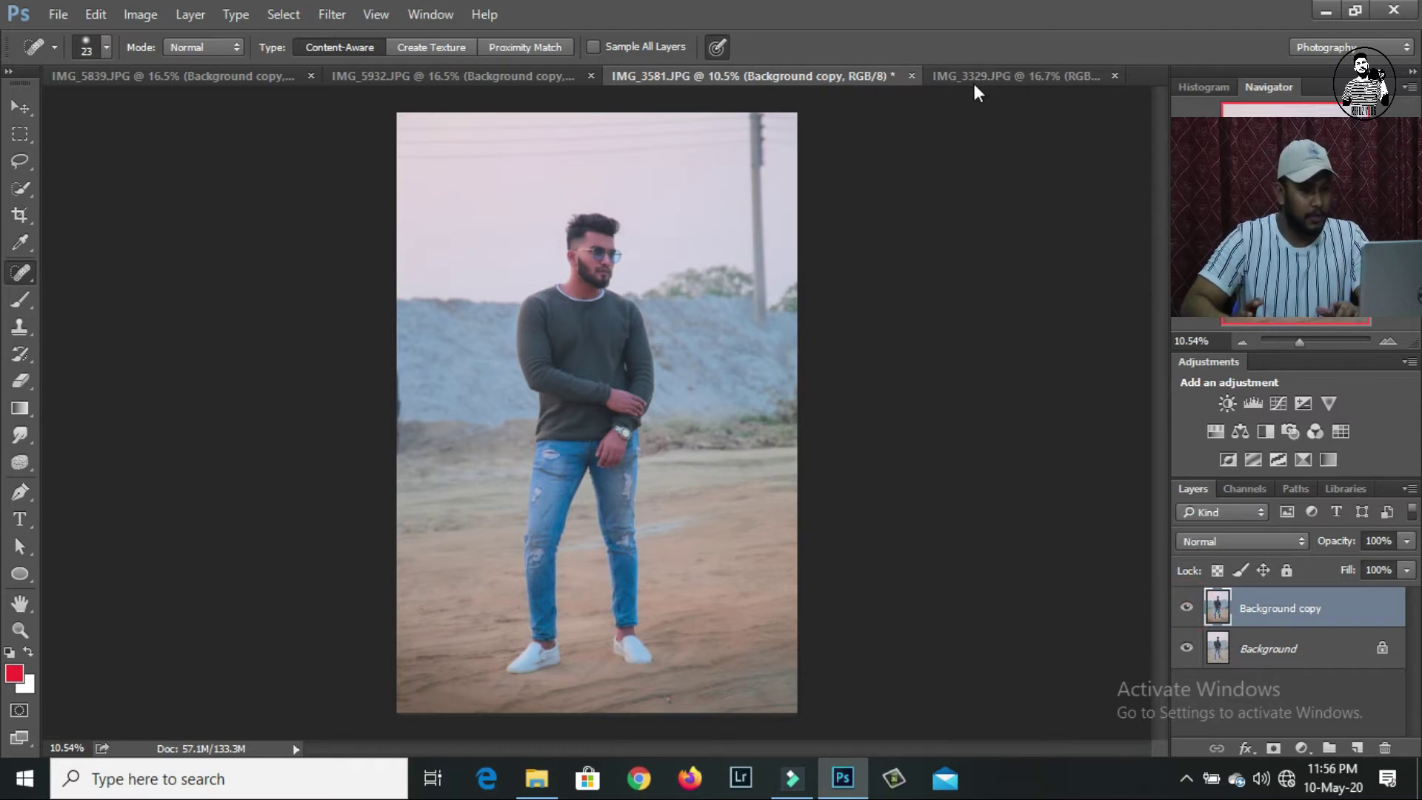
left_click(1007, 78)
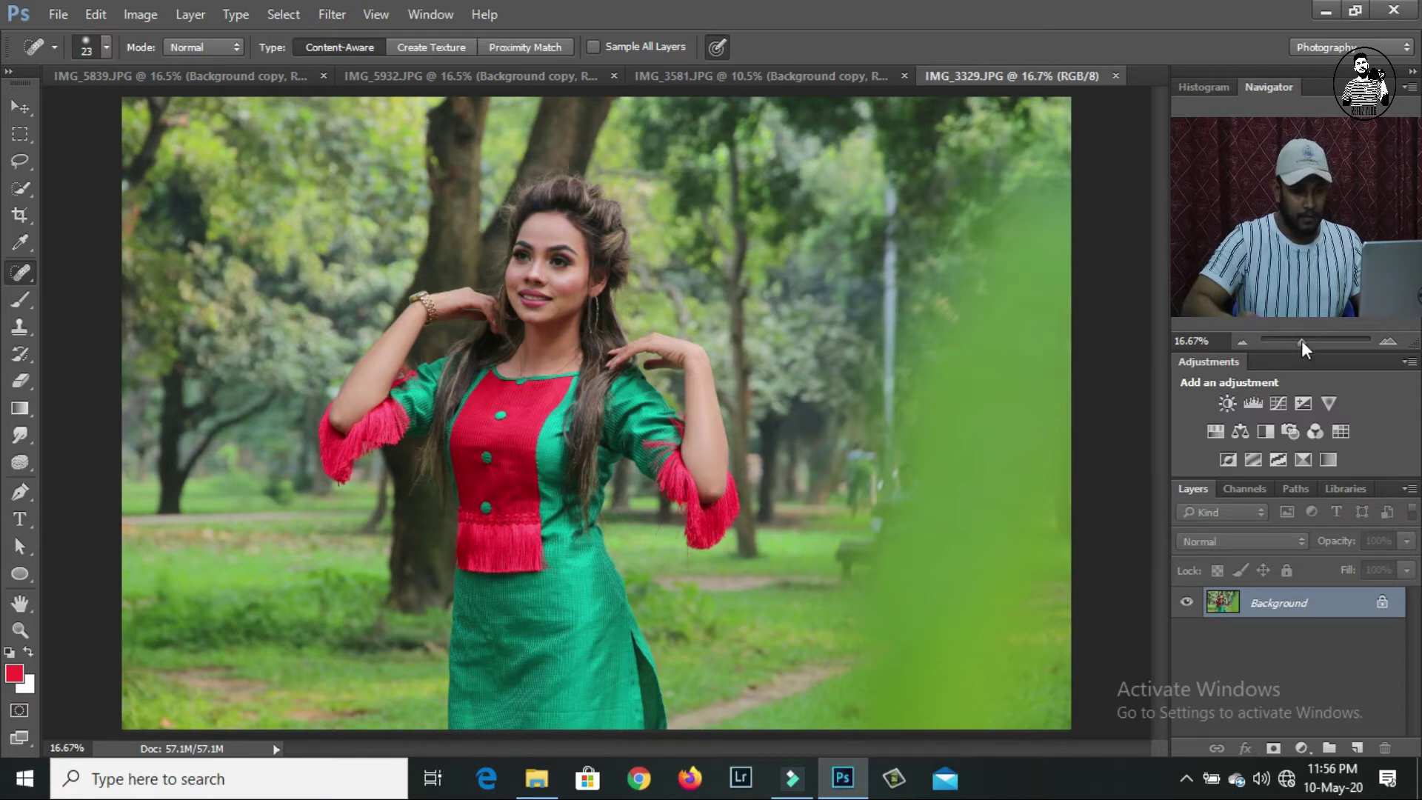
Step: Duplicate IMG_3329's Background layer and zoom in on the woman's face
left_click_drag(1288, 603, 1356, 748)
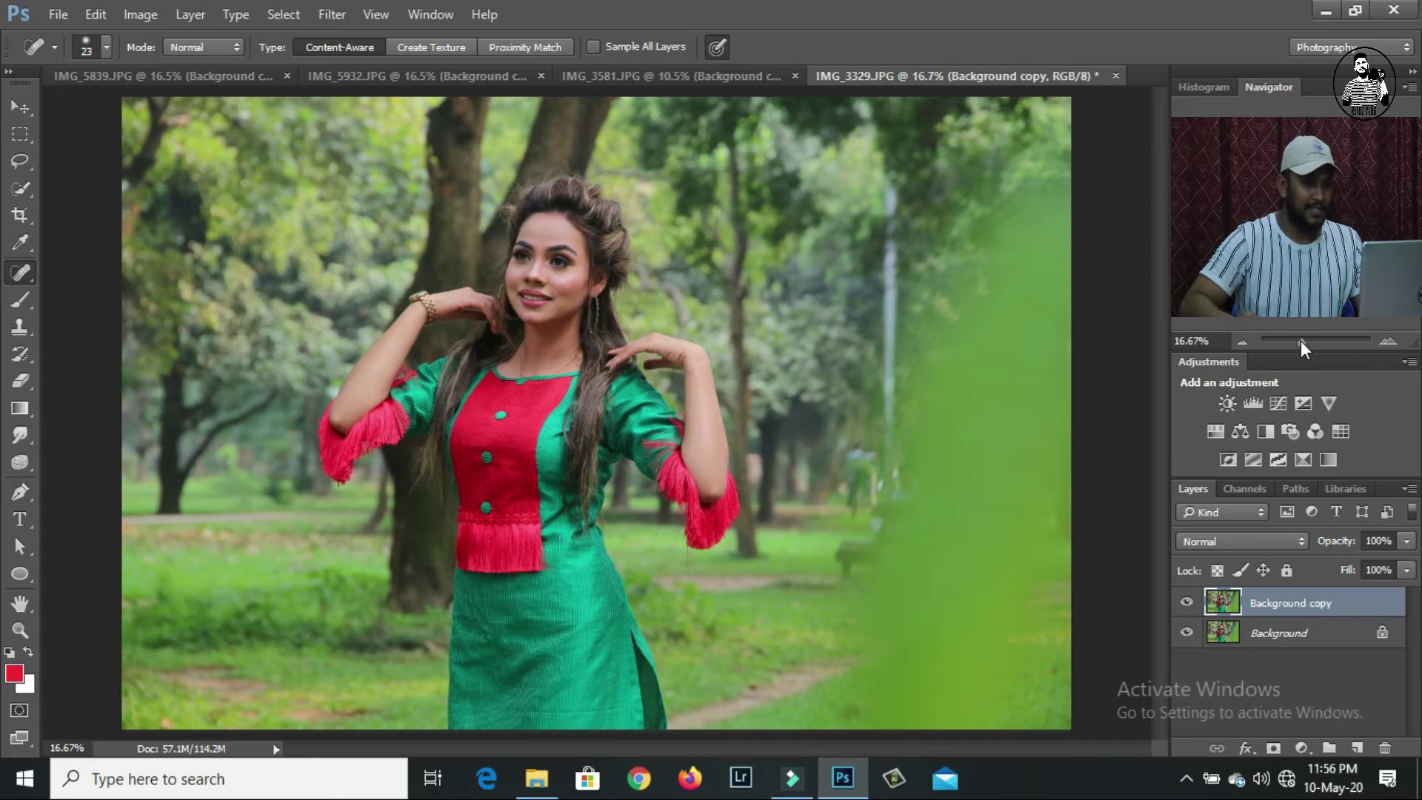
left_click_drag(1301, 341, 1304, 341)
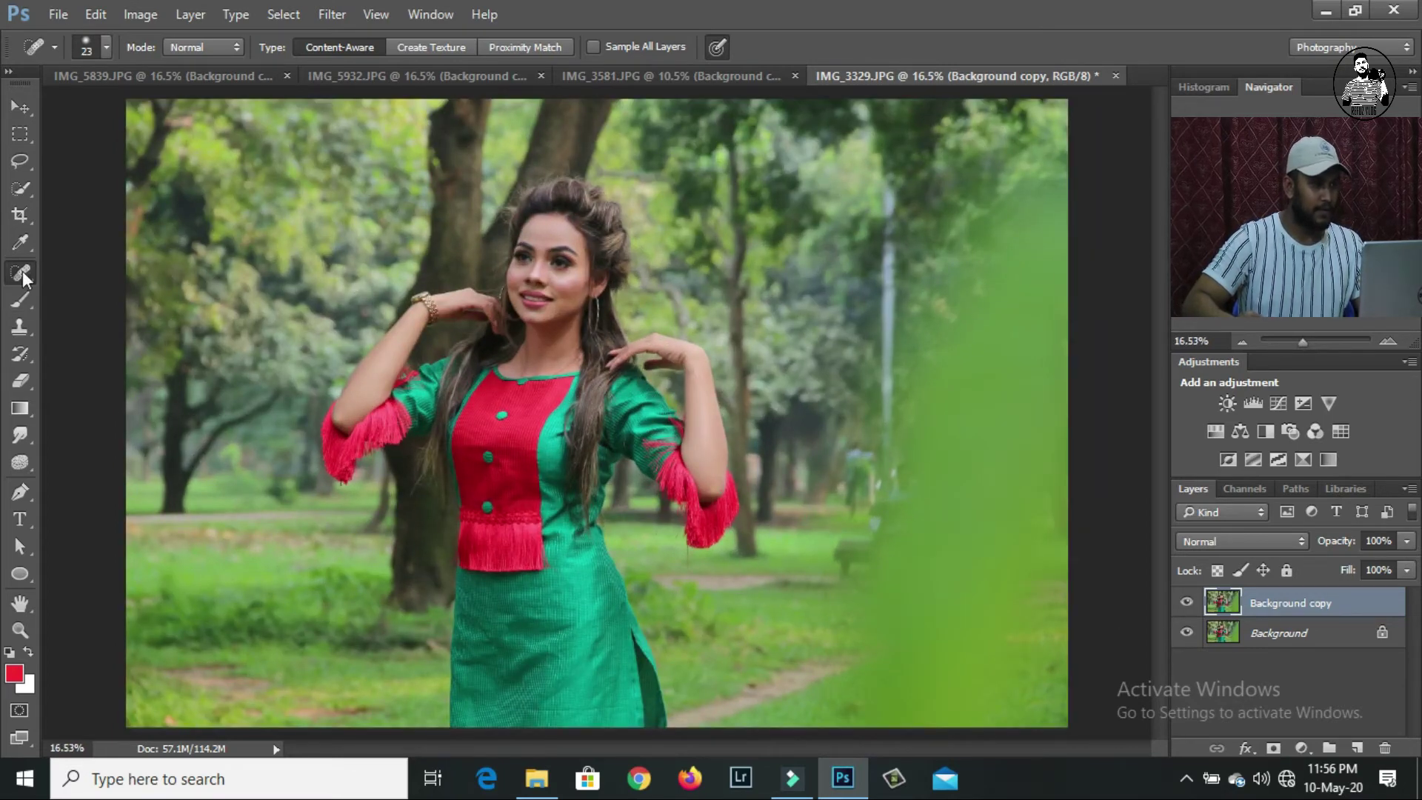
left_click(375, 14)
mouse_move(346, 422)
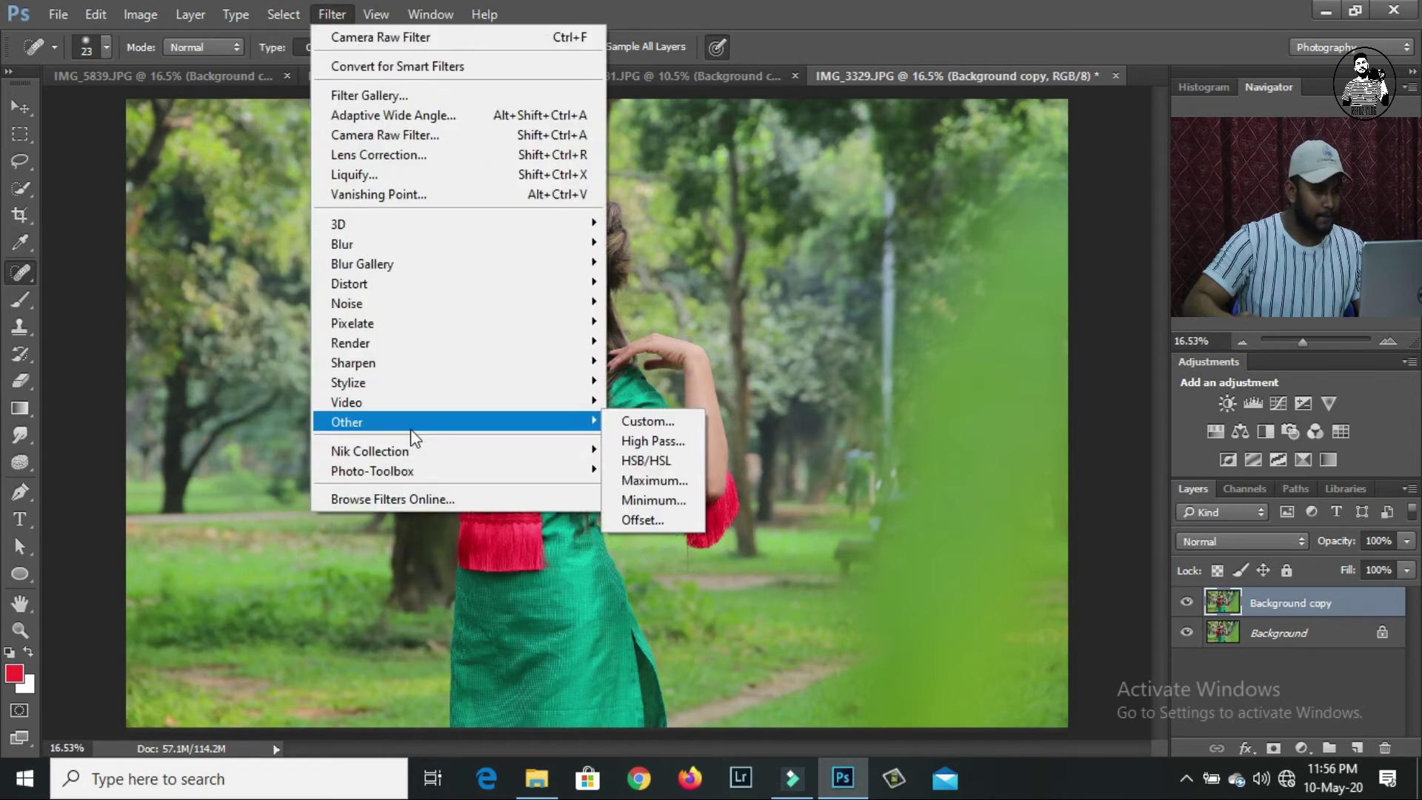
left_click_drag(1305, 341, 1319, 342)
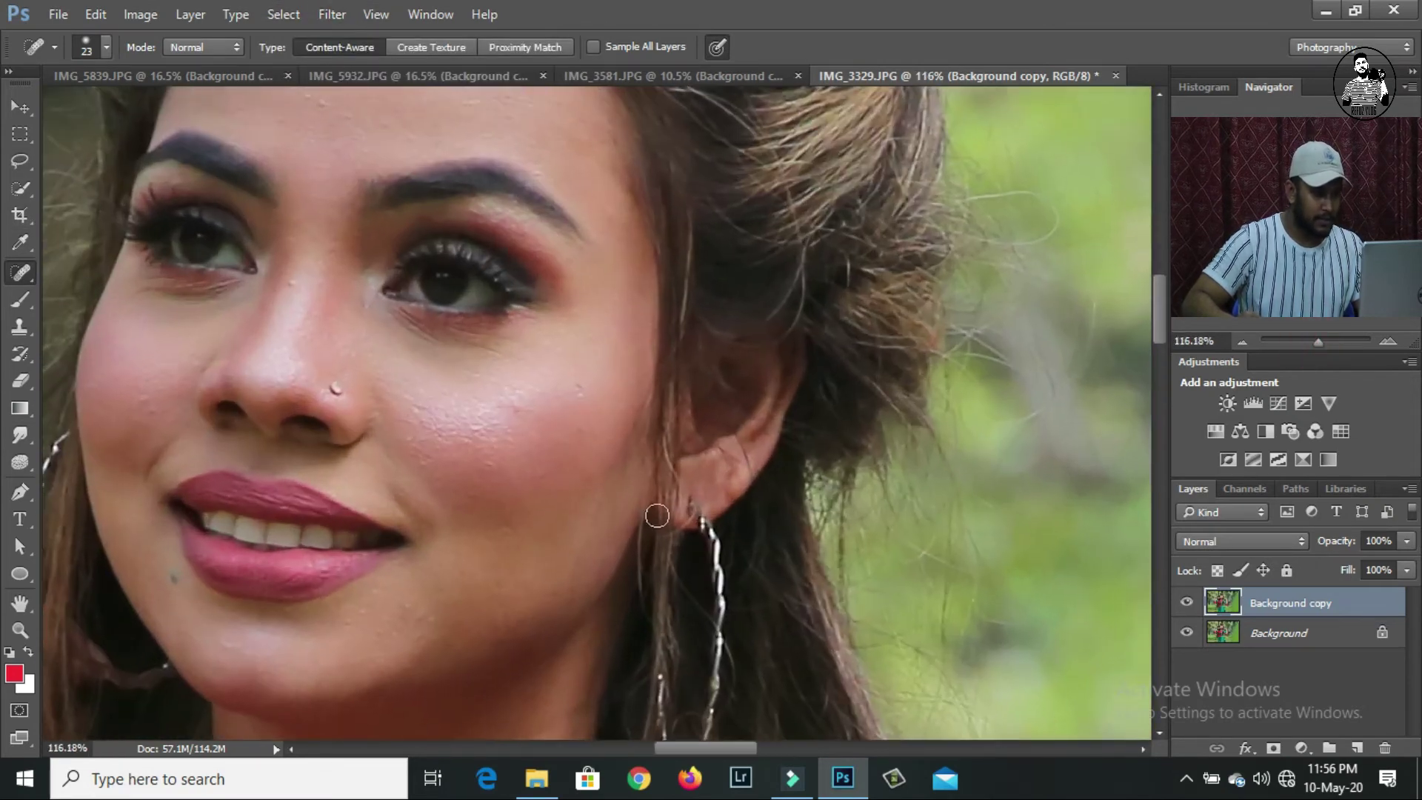
Step: Heal three cheek blemishes and a forehead spot with the Spot Healing Brush, then zoom out
left_click(576, 386)
left_click(520, 402)
left_click(149, 401)
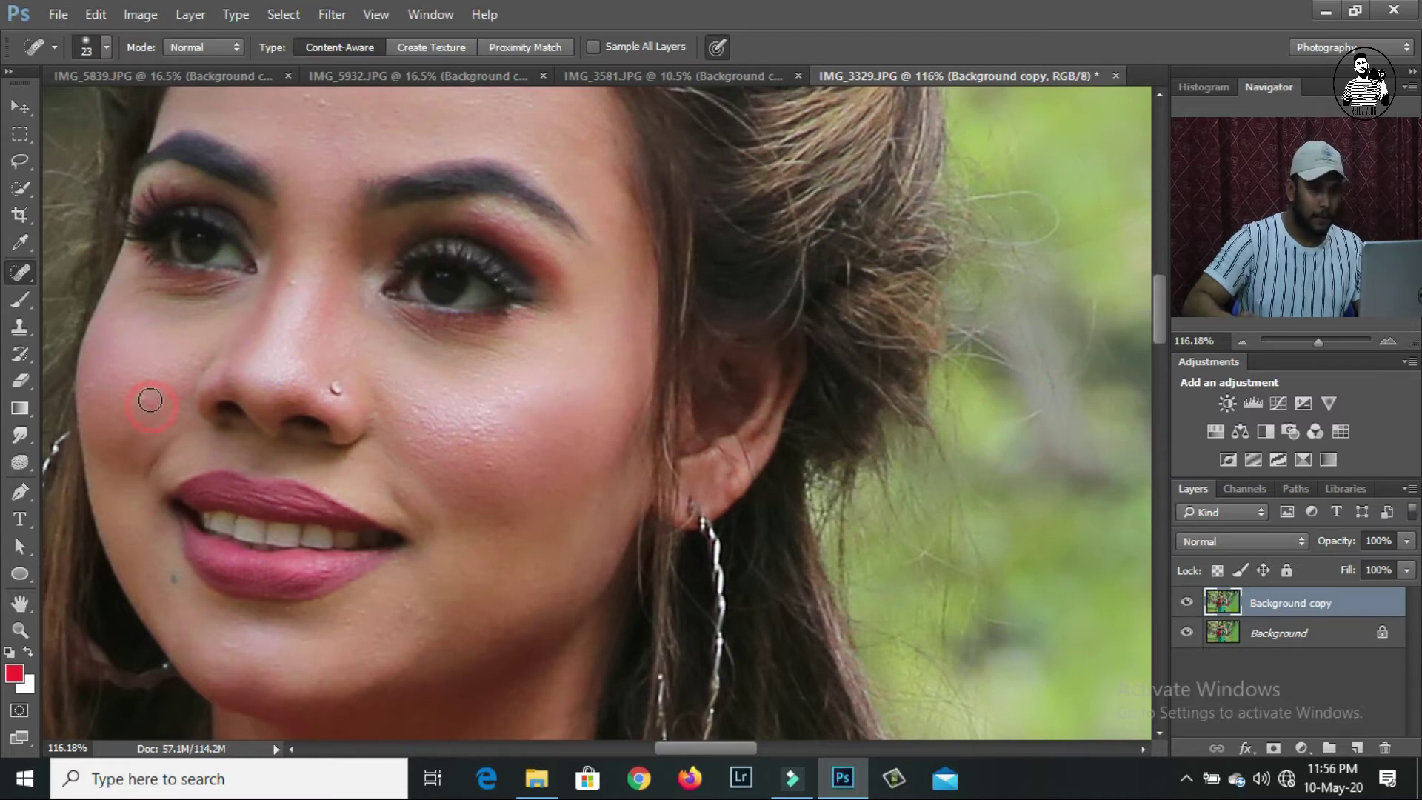
scroll(311, 326, "up", 3)
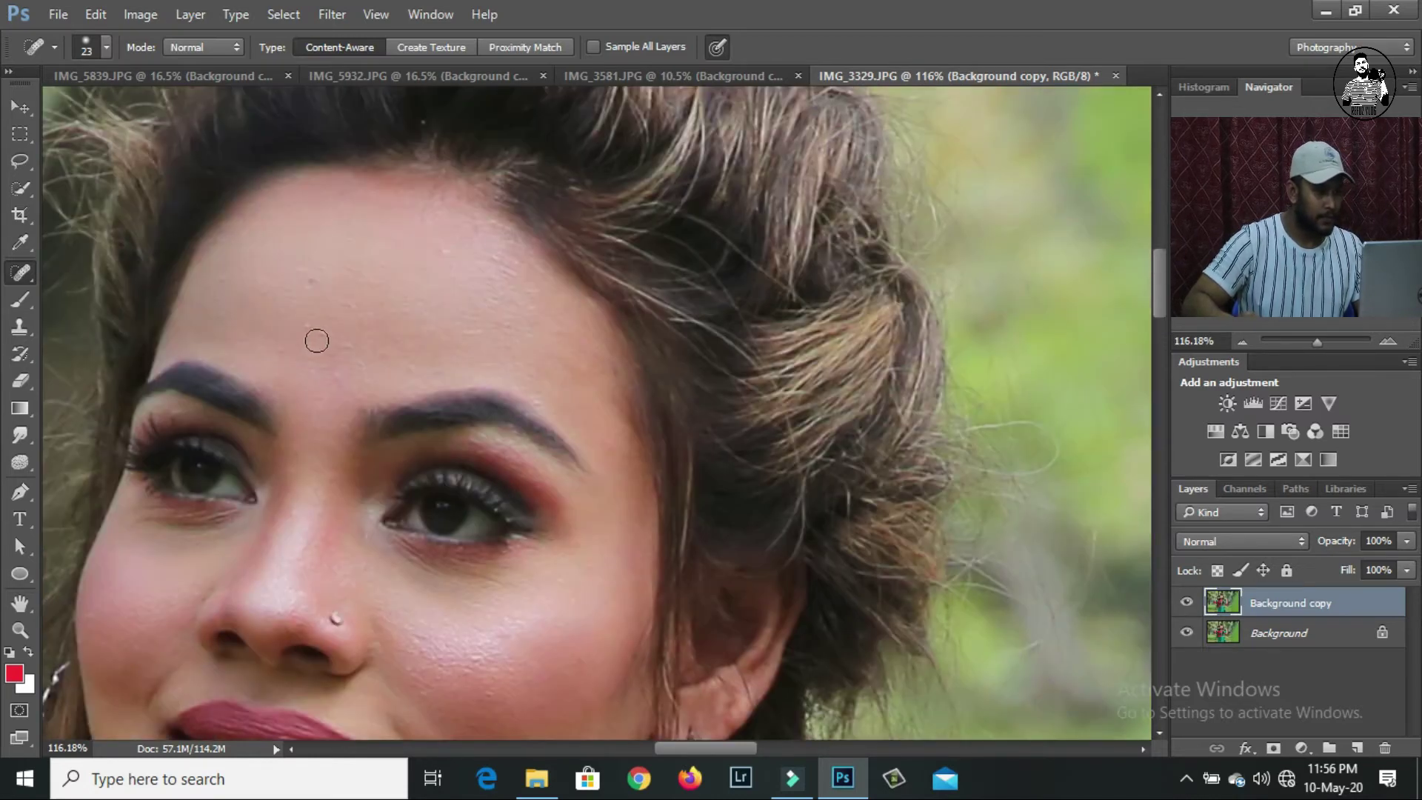
left_click(307, 324)
left_click_drag(1316, 340, 1300, 342)
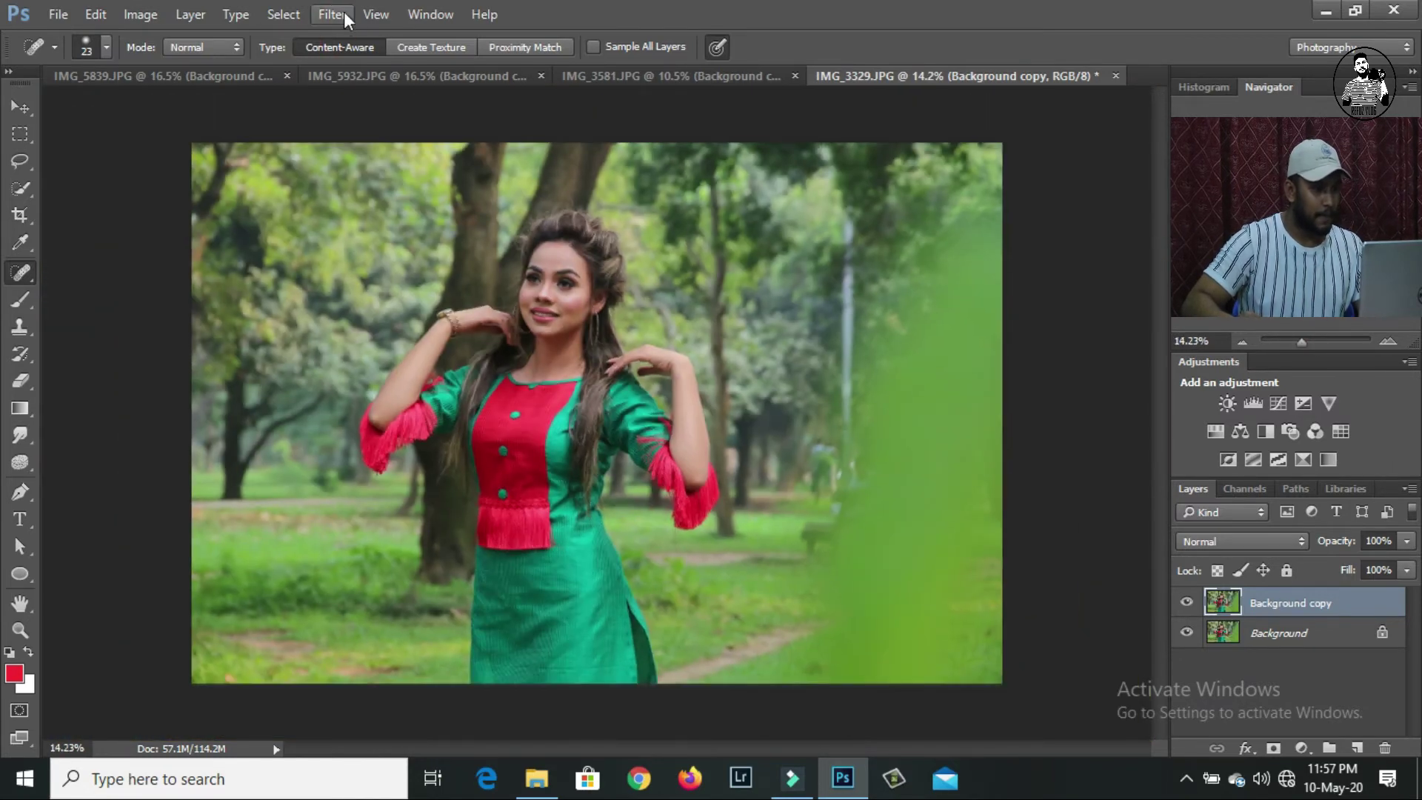
left_click(344, 12)
left_click(627, 475)
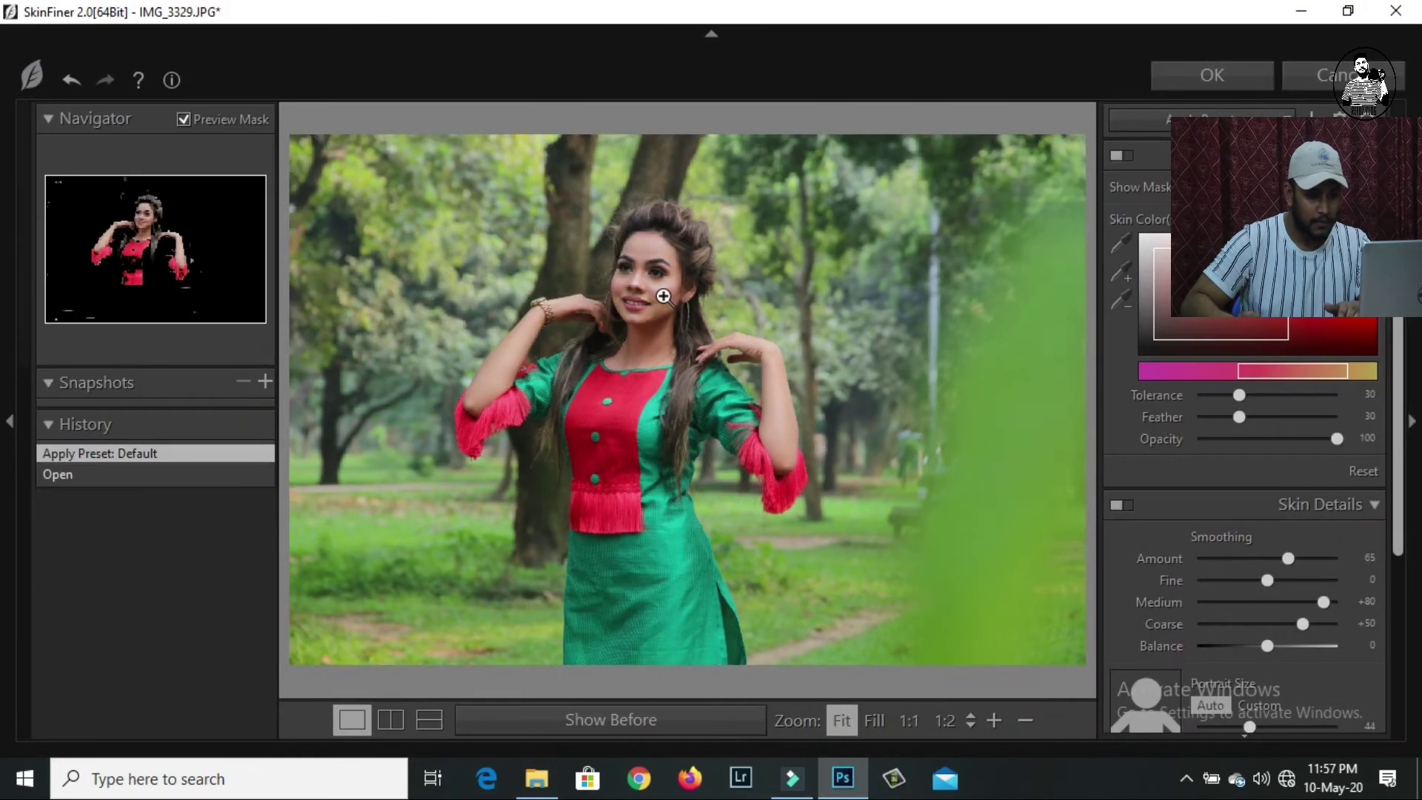
Step: Smooth the skin in SkinFiner with Amount 83 and Fine near +30, and apply it
left_click(778, 298)
left_click(1312, 558)
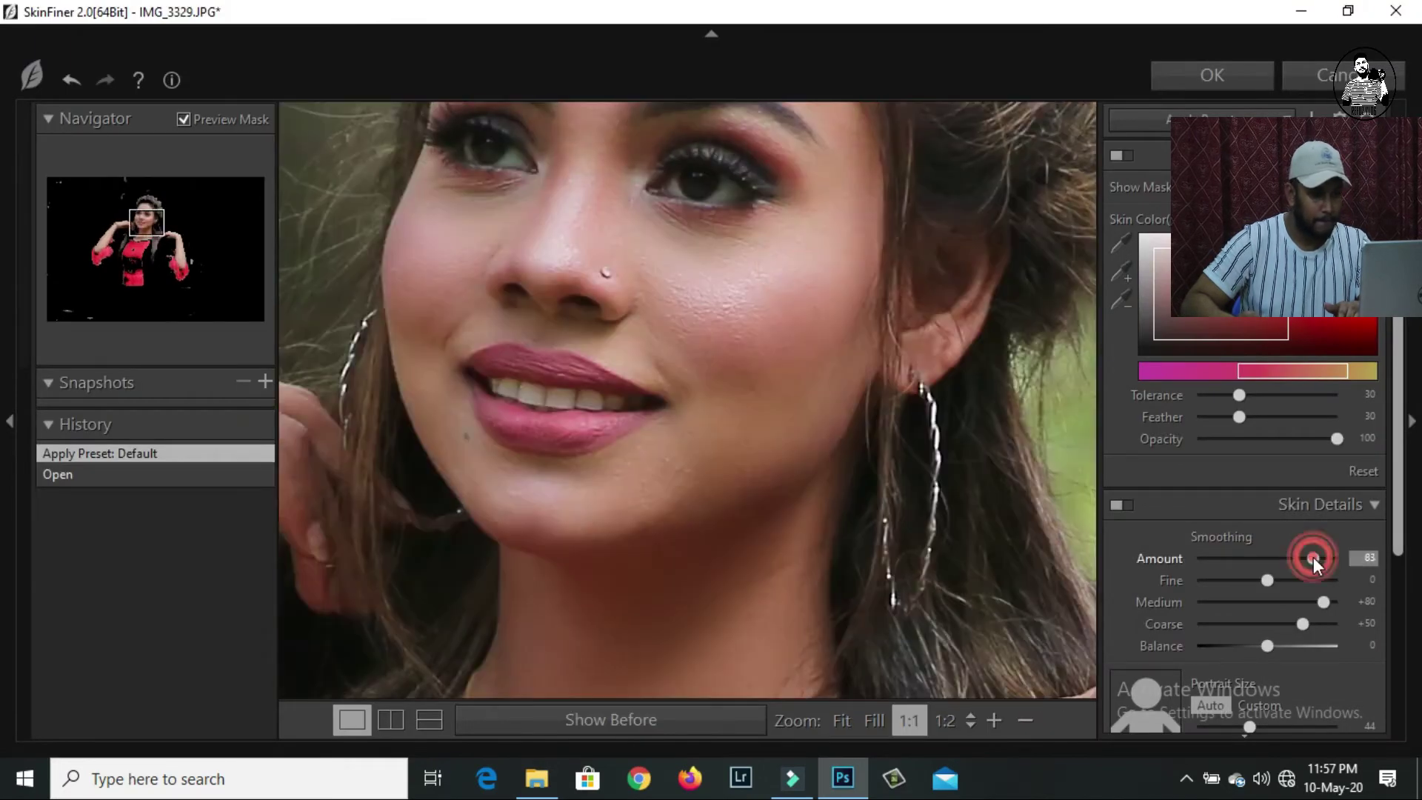
left_click_drag(1244, 583, 1307, 584)
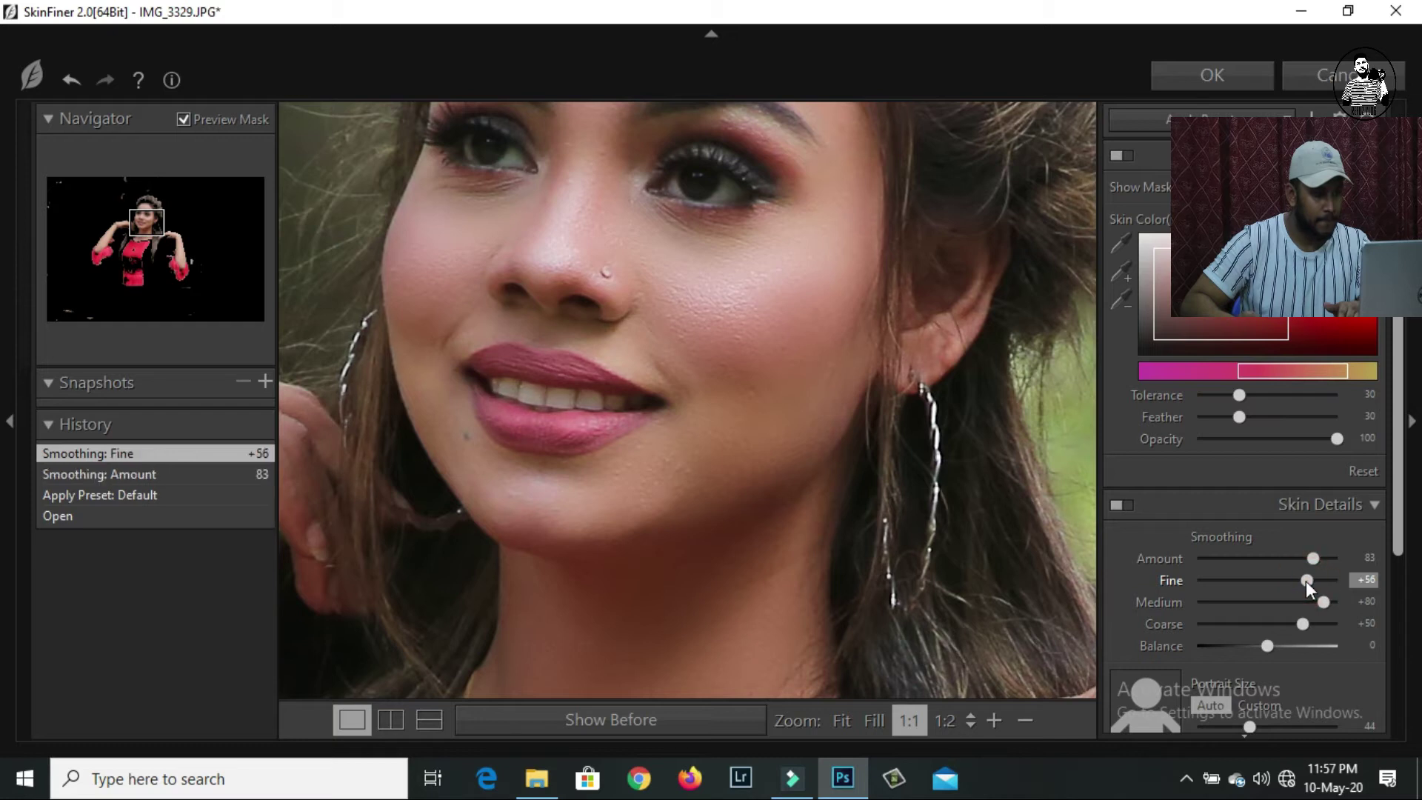
left_click(1287, 575)
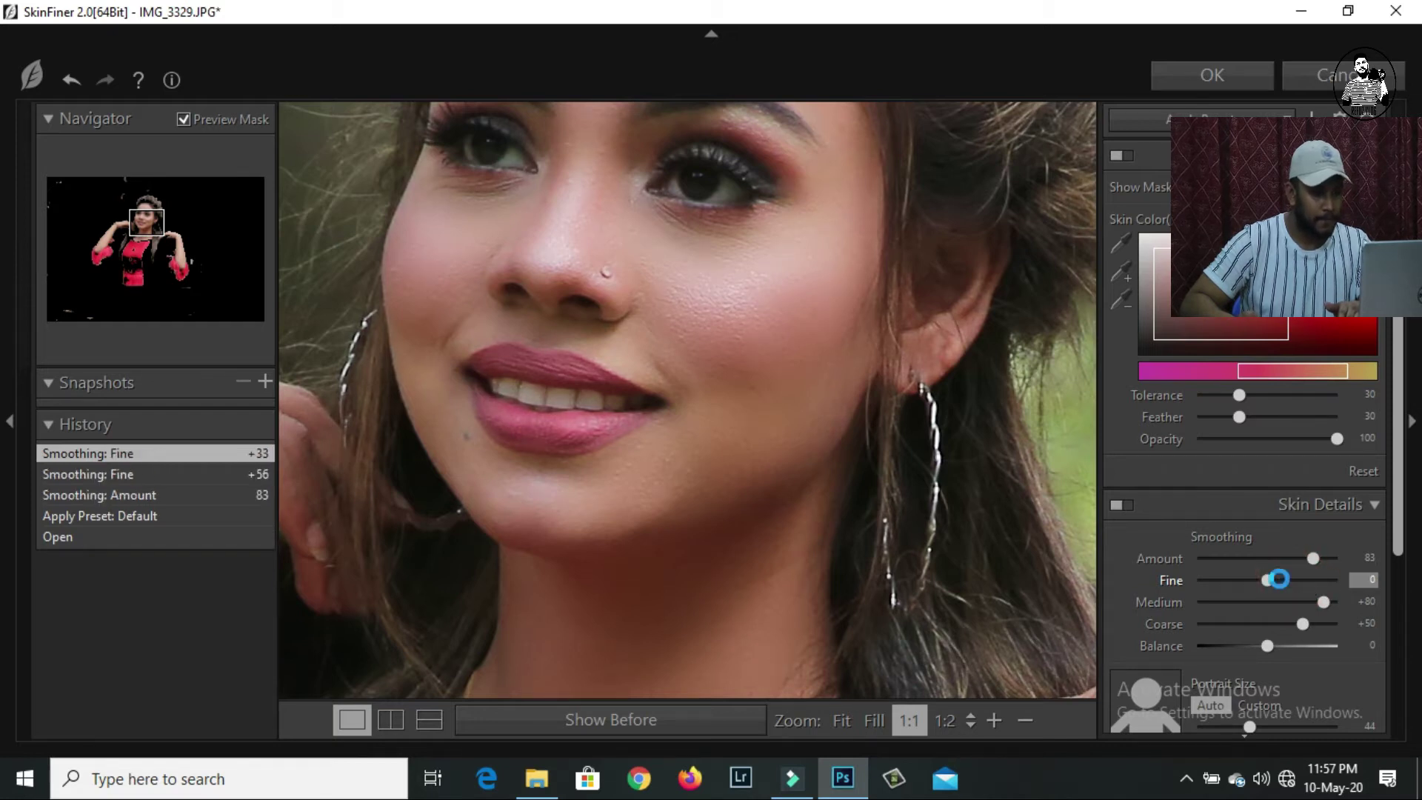
left_click_drag(1287, 580, 1296, 581)
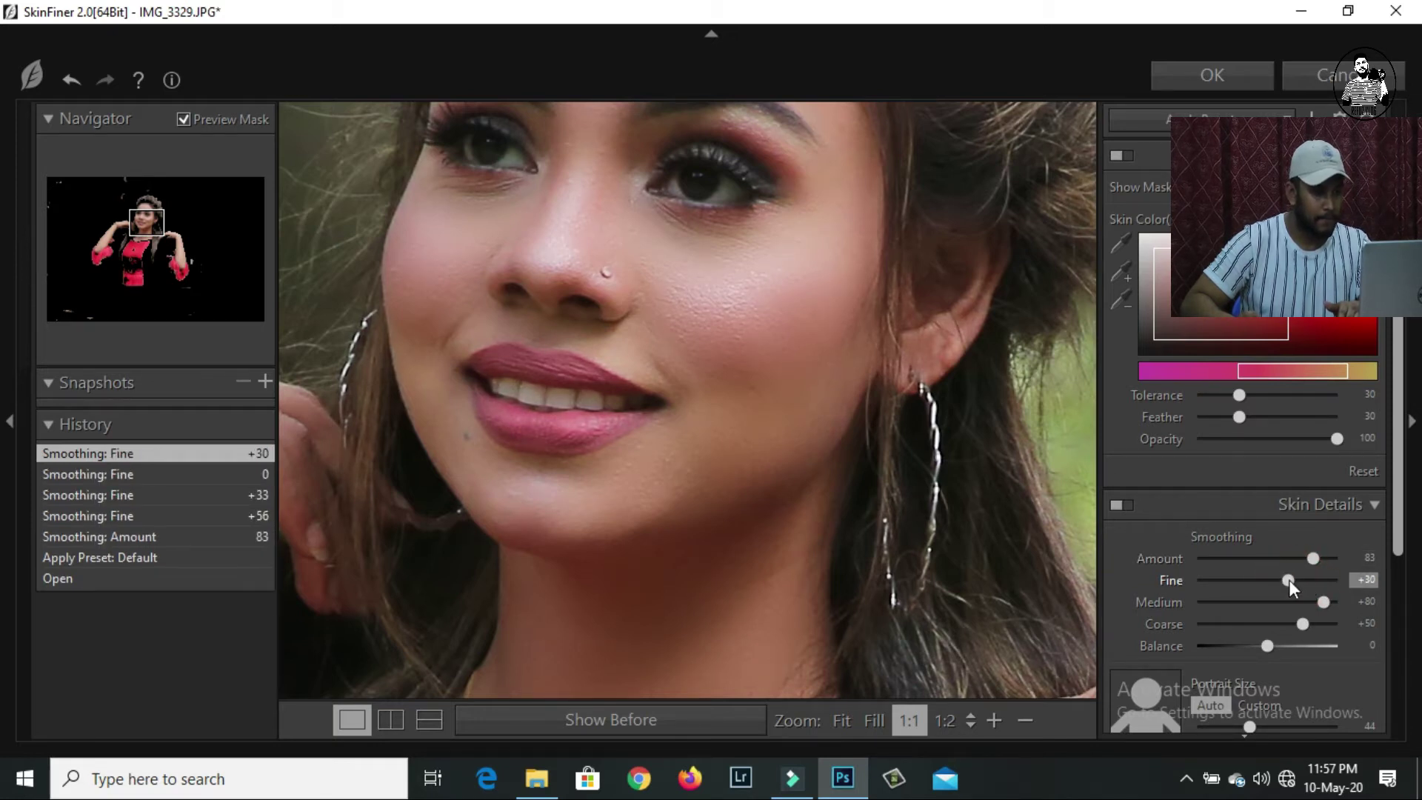
left_click(1206, 67)
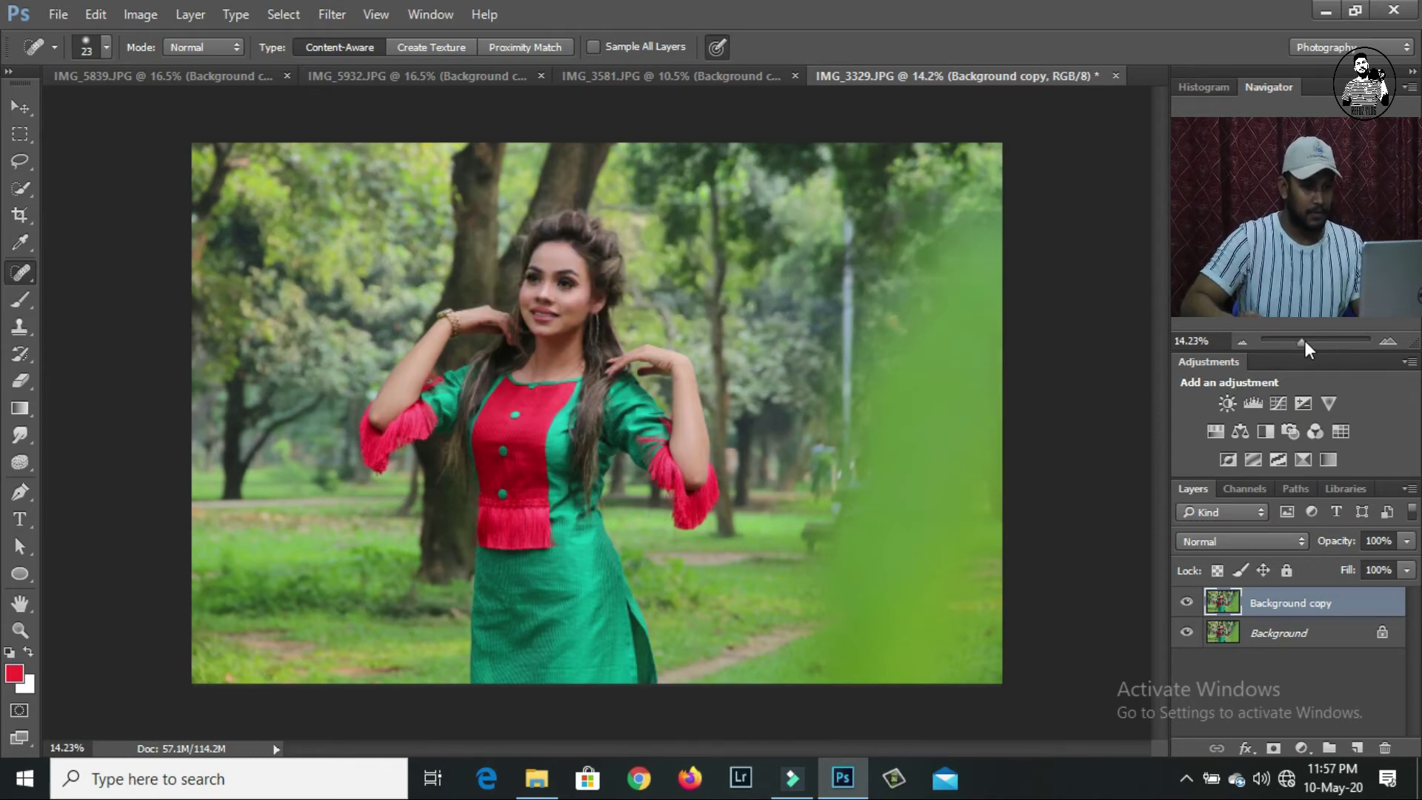
Step: Open the Camera Raw filter, adjust the Basic sliders (Clarity -12, Vibrance +10) and raise sharpening
left_click(1304, 339)
left_click(1301, 341)
left_click(332, 14)
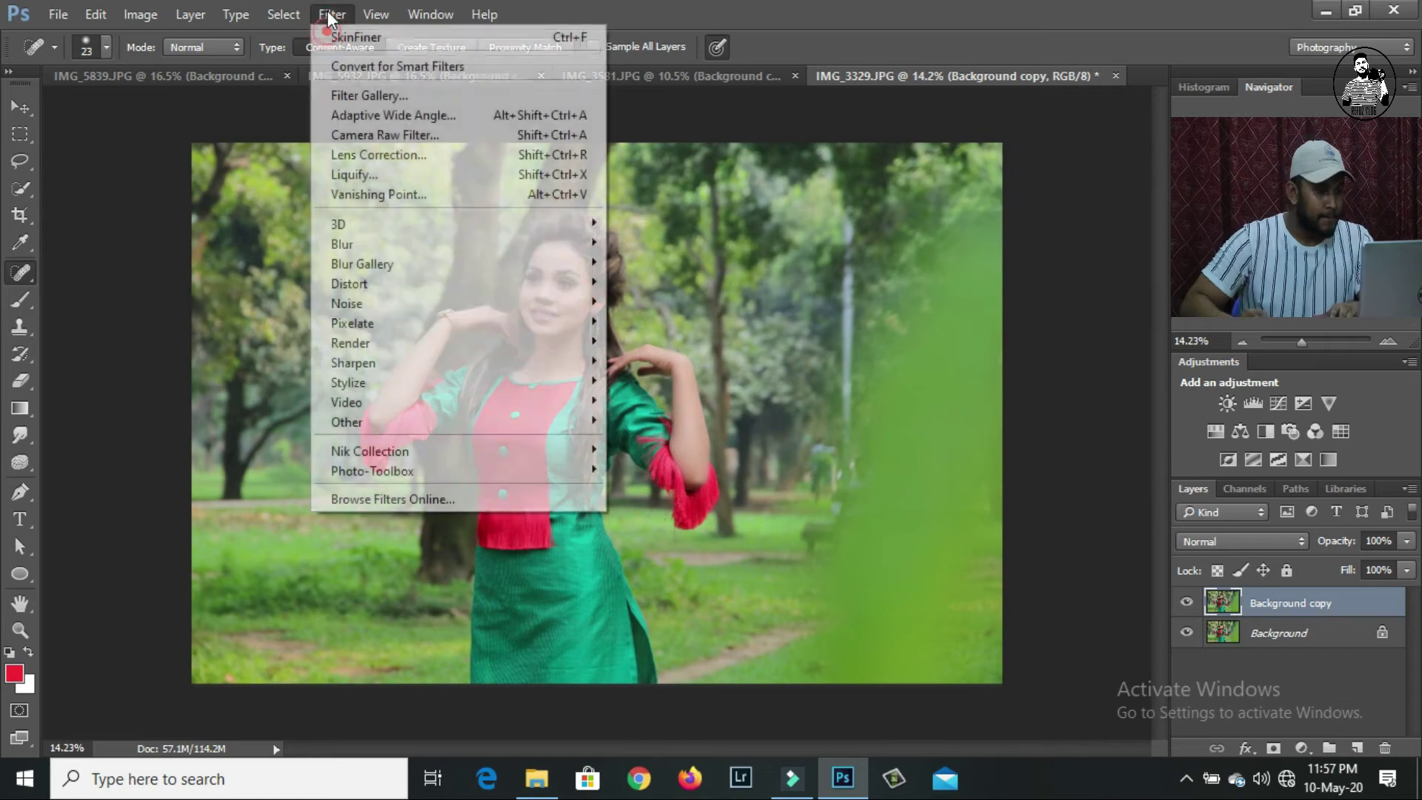
left_click(390, 136)
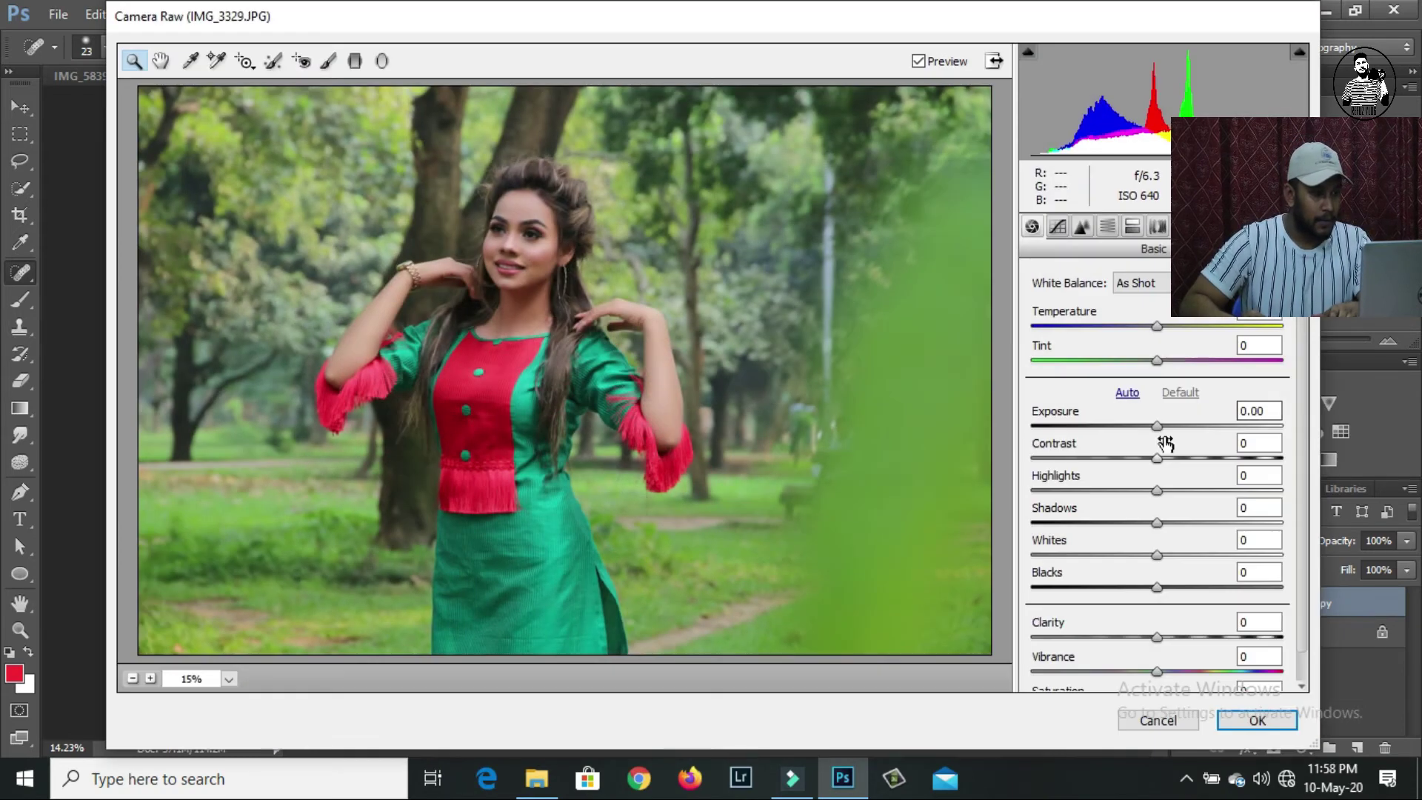
mouse_move(1158, 427)
left_mouse_down()
mouse_move(1174, 490)
mouse_move(1146, 522)
mouse_move(1200, 557)
mouse_move(1136, 557)
mouse_move(1148, 556)
mouse_move(1142, 611)
mouse_move(1171, 646)
left_mouse_up()
scroll(1304, 606, "down", 1)
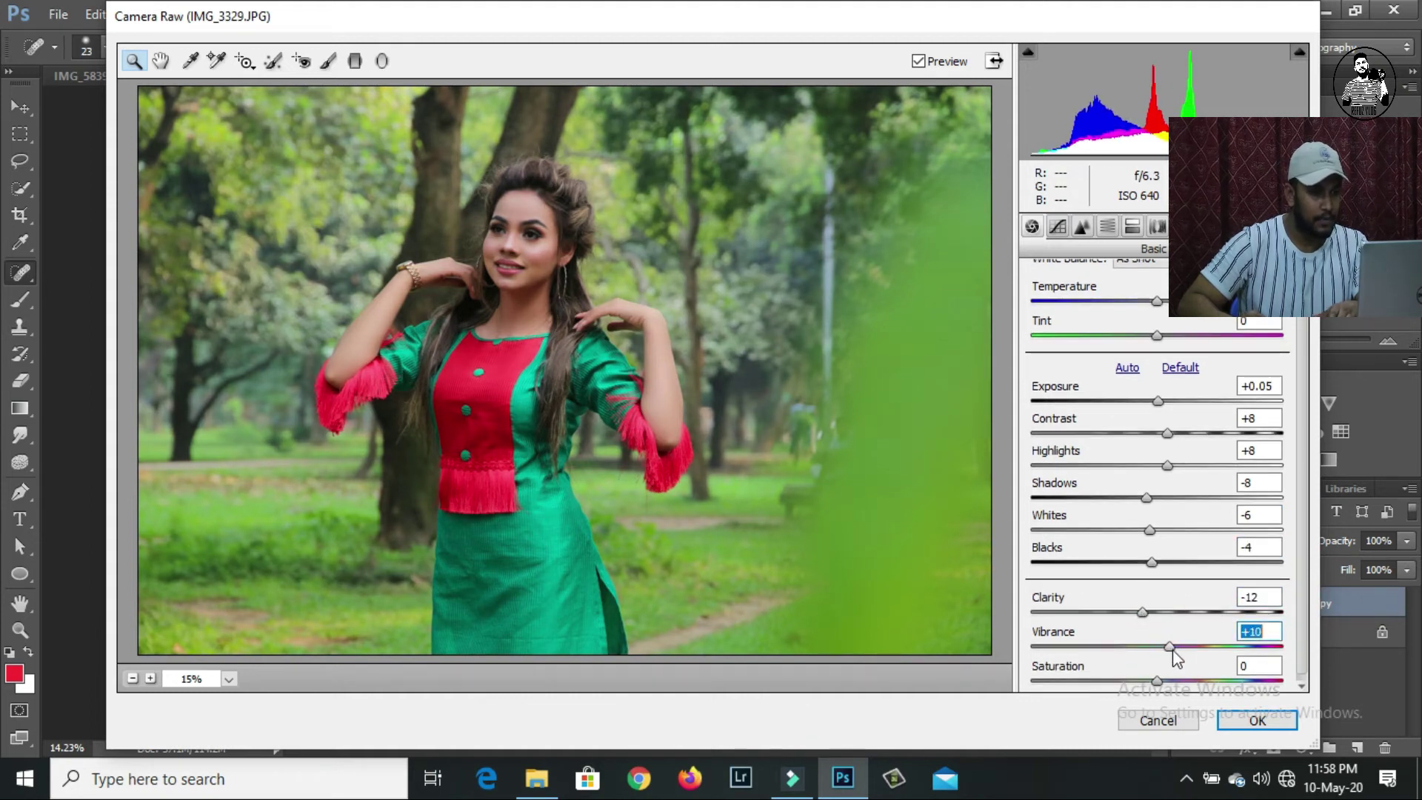
left_click(1082, 226)
left_click_drag(1033, 310, 1082, 315)
Step: Shift the Yellows hue toward green and the Greens hue to +5 in HSL
left_click(1107, 226)
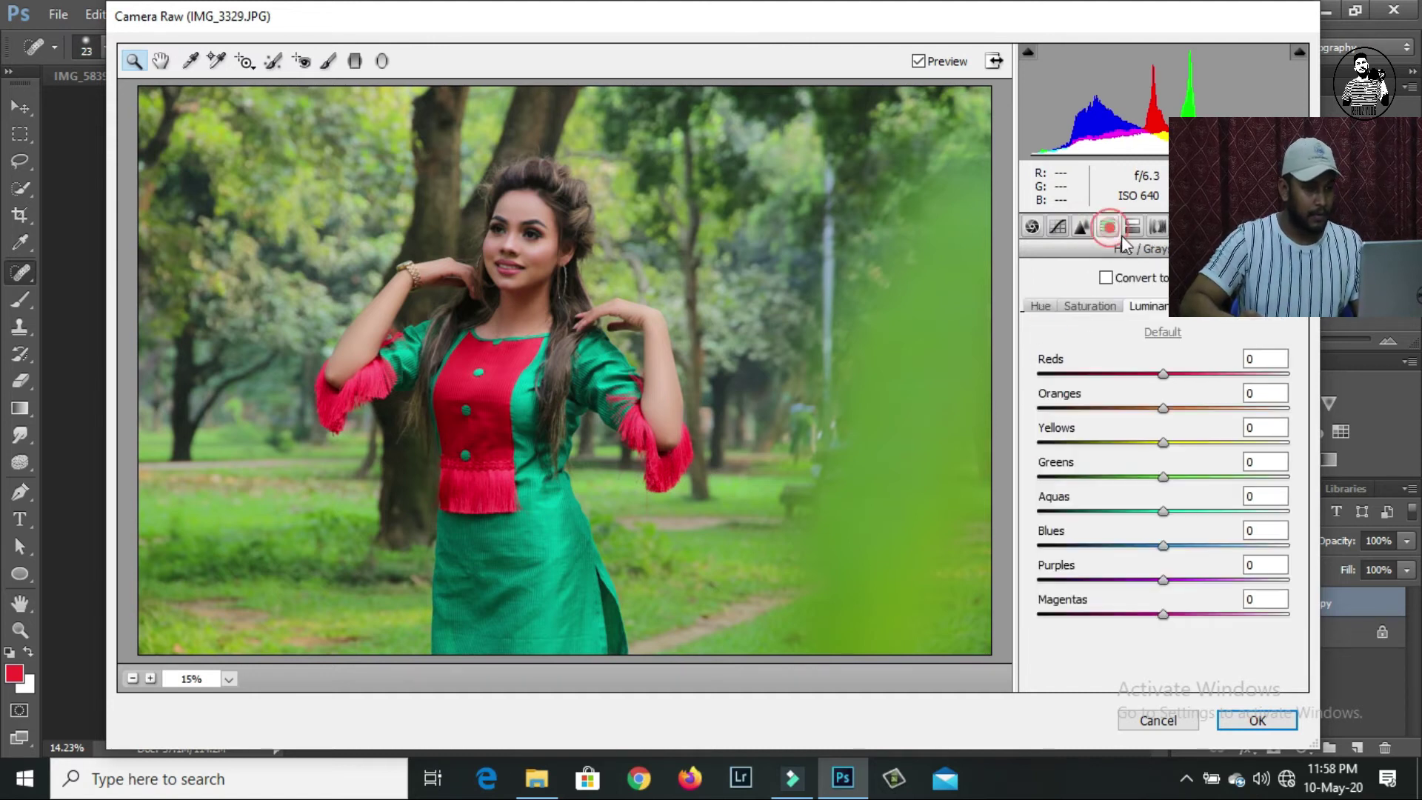
left_click_drag(1163, 442, 1235, 442)
mouse_move(1163, 476)
left_mouse_down()
mouse_move(1151, 476)
mouse_move(1232, 442)
mouse_move(1207, 442)
mouse_move(1259, 476)
mouse_move(1218, 476)
left_mouse_up()
left_click(1092, 311)
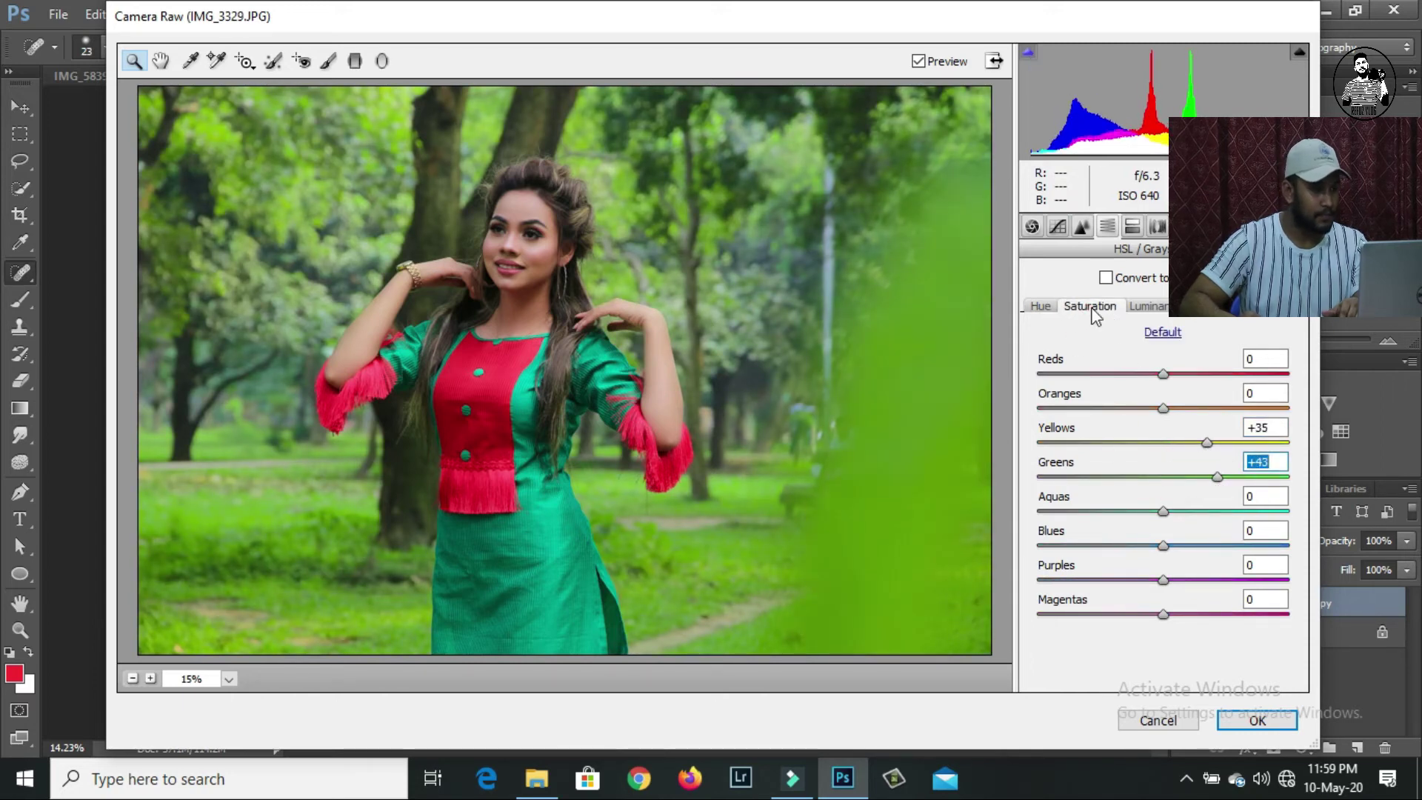
left_click(1040, 306)
mouse_move(1153, 476)
left_mouse_down()
mouse_move(1194, 476)
mouse_move(1169, 476)
left_mouse_up()
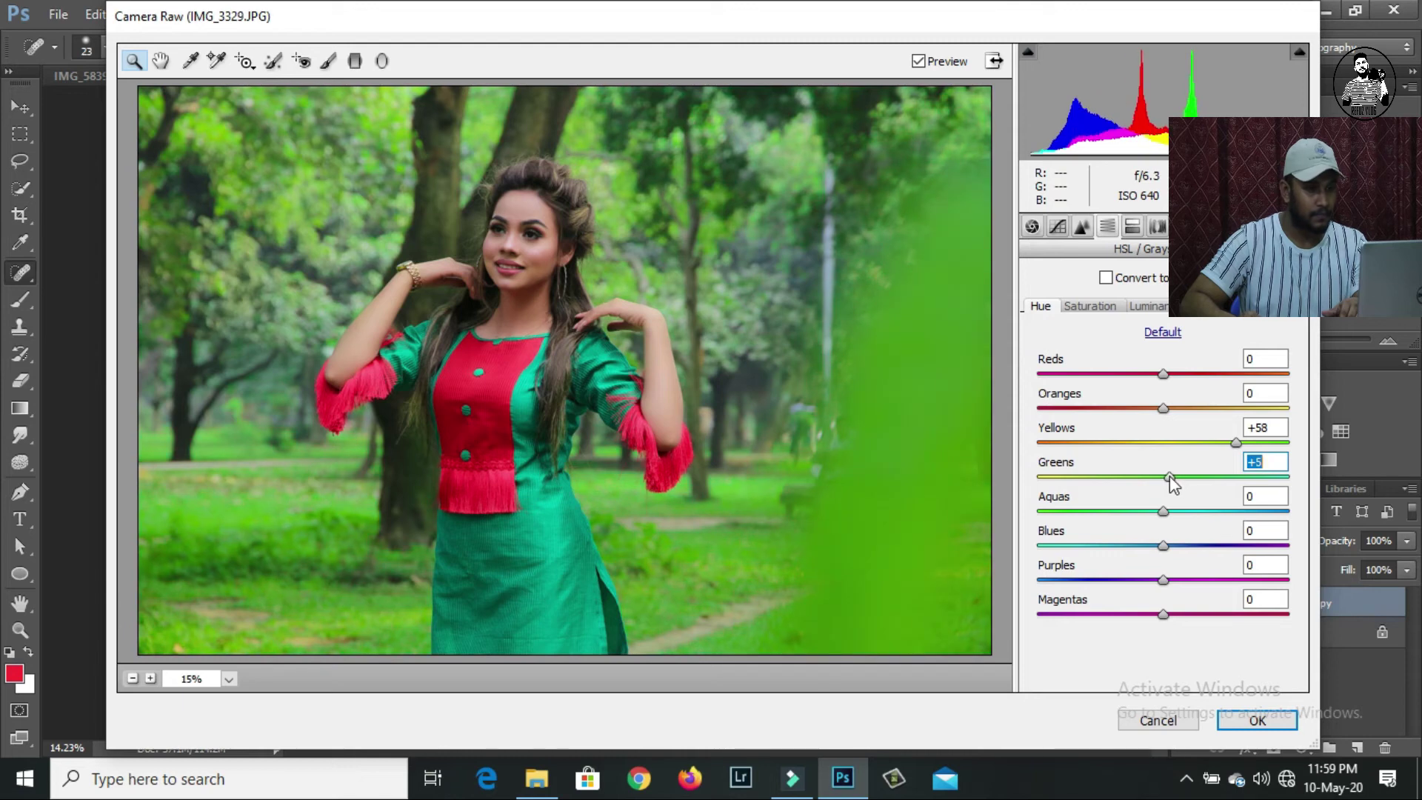
left_click_drag(1236, 442, 1259, 442)
Step: Brighten Oranges luminance, darken Greens luminance slightly, and boost Aquas saturation to +25
left_click(1148, 306)
mouse_move(1163, 408)
left_mouse_down()
mouse_move(1200, 409)
mouse_move(1183, 419)
mouse_move(1152, 374)
left_mouse_up()
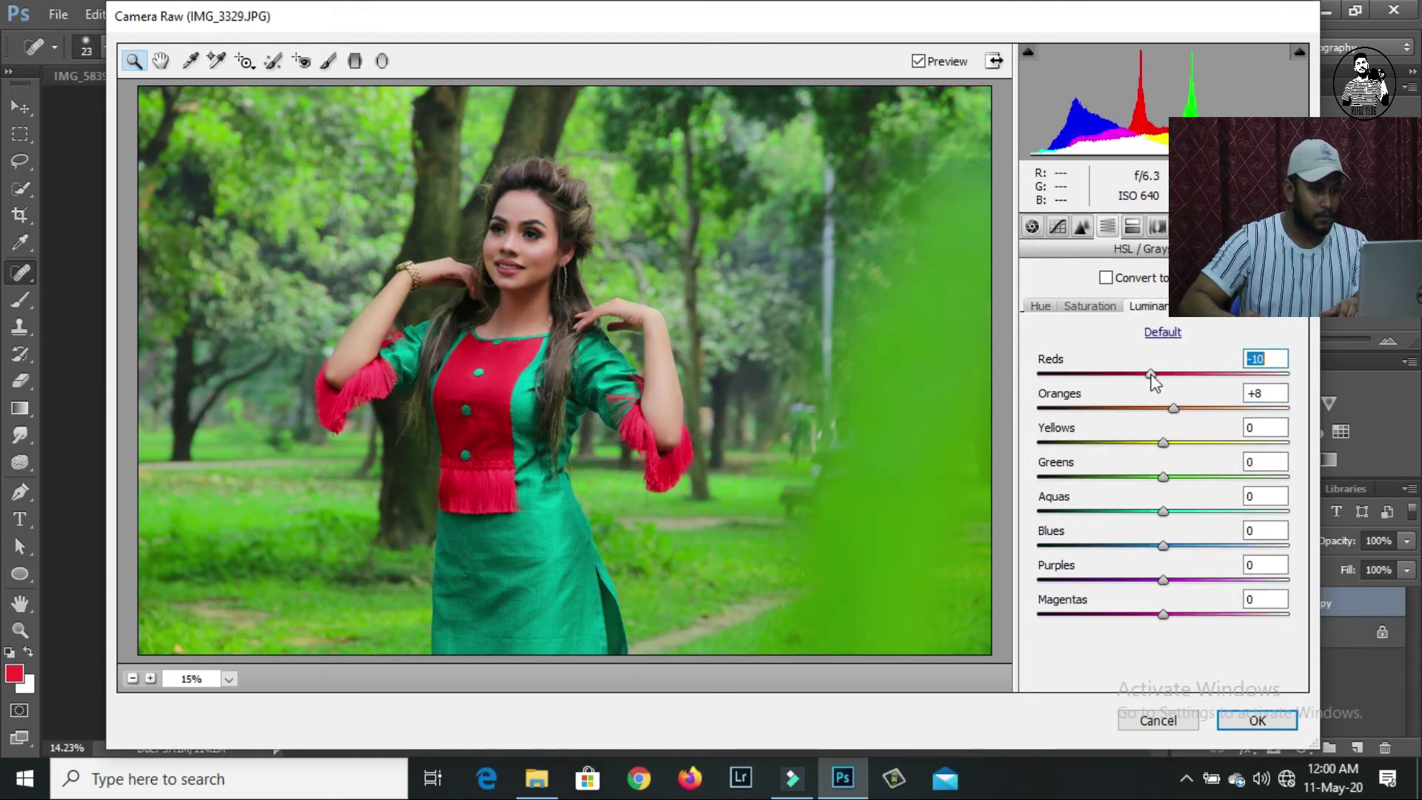
left_click_drag(1163, 477, 1156, 477)
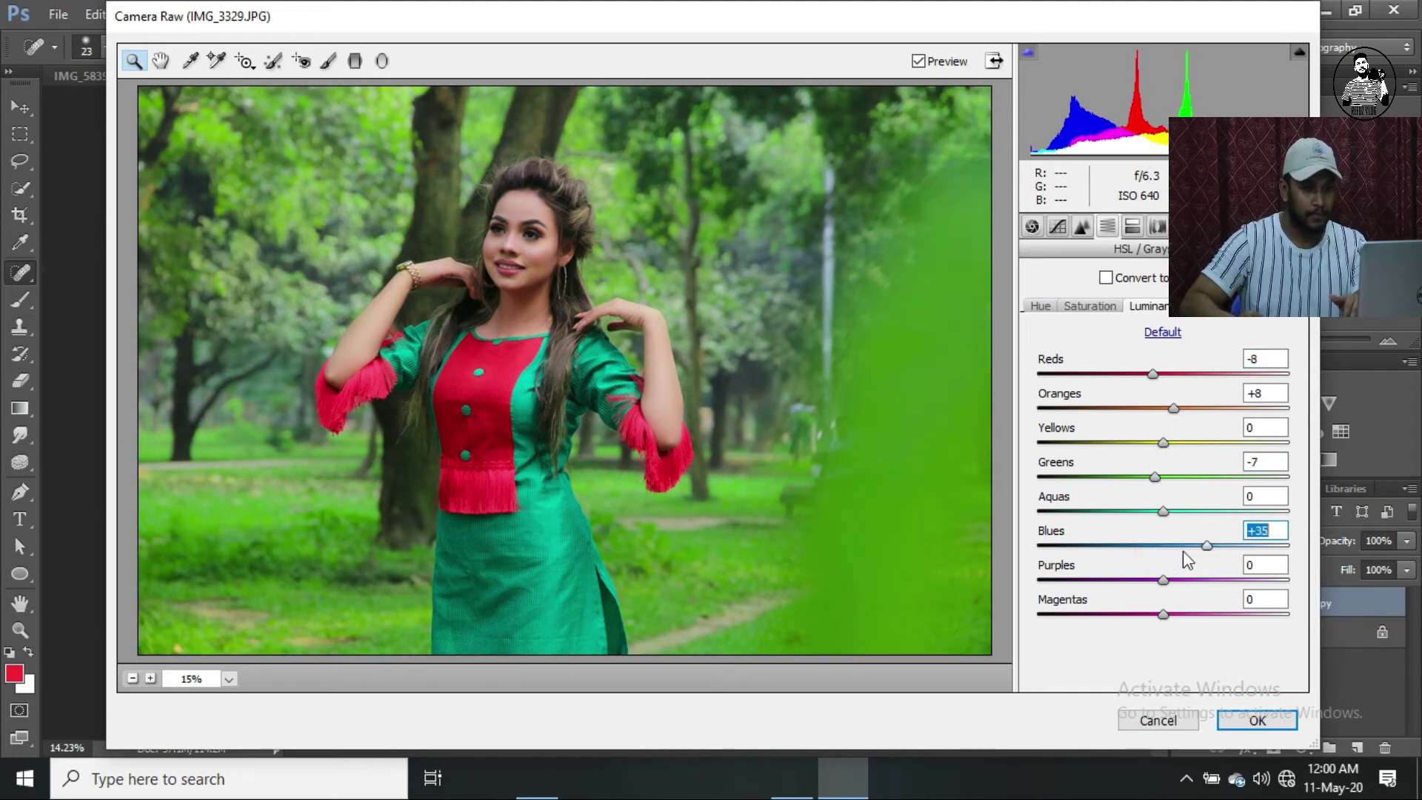
left_click(1088, 306)
left_click_drag(1164, 511, 1186, 511)
left_click(1152, 306)
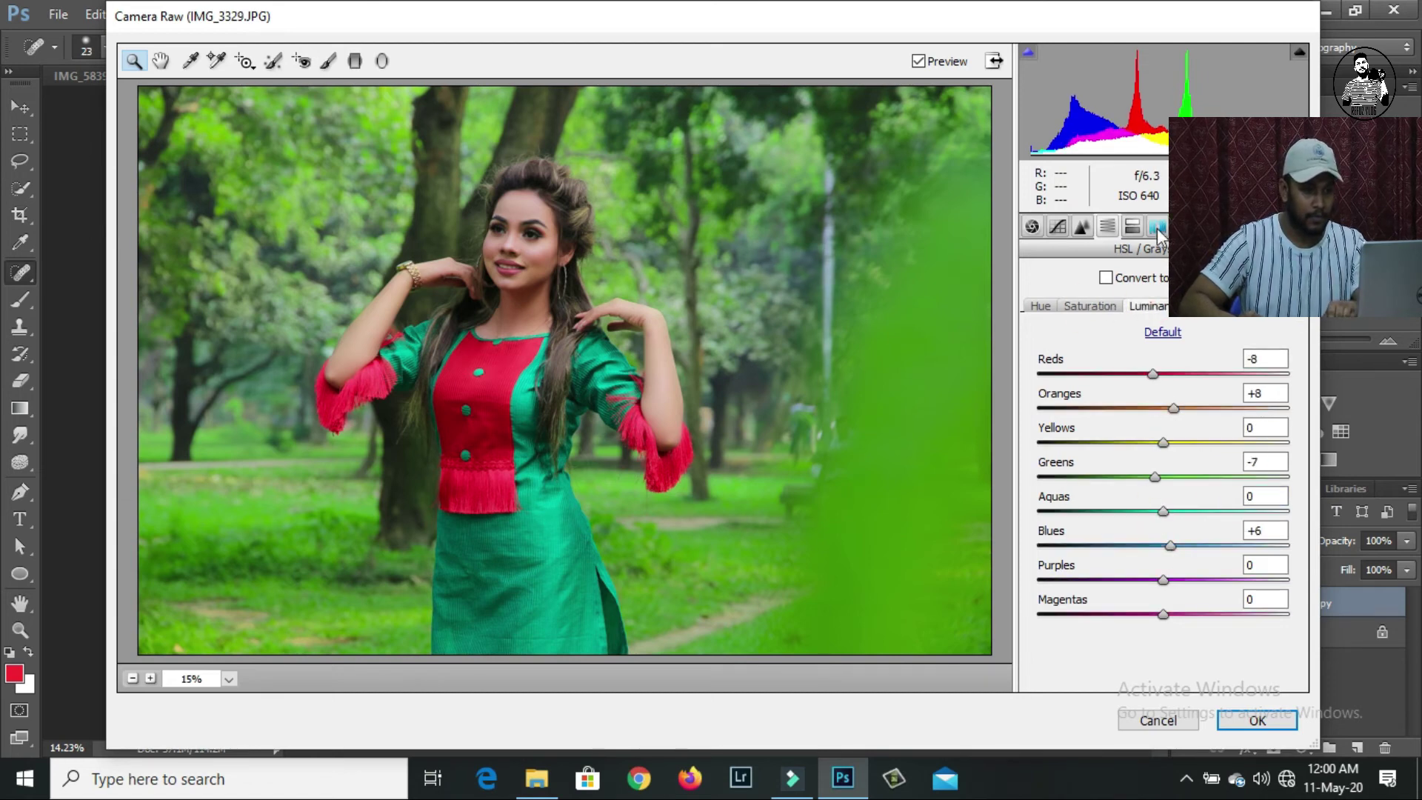
Step: Set calibration Green Primary to Hue -26, Saturation +15 and Blue Primary to Hue -30, Saturation +16
left_click(1181, 226)
left_click_drag(1163, 522, 1099, 531)
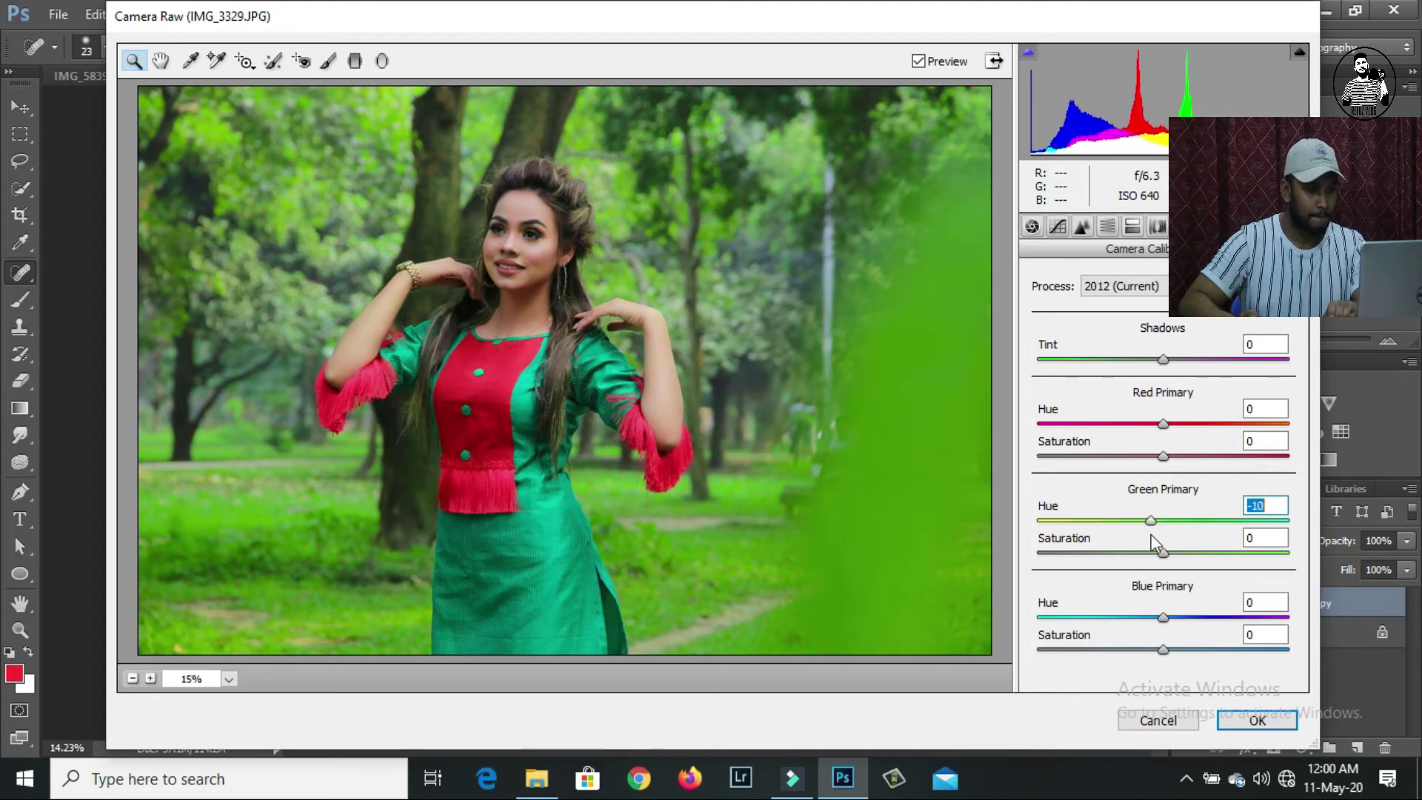
mouse_move(1104, 521)
left_mouse_down()
mouse_move(1218, 564)
mouse_move(1140, 530)
mouse_move(1182, 554)
left_mouse_up()
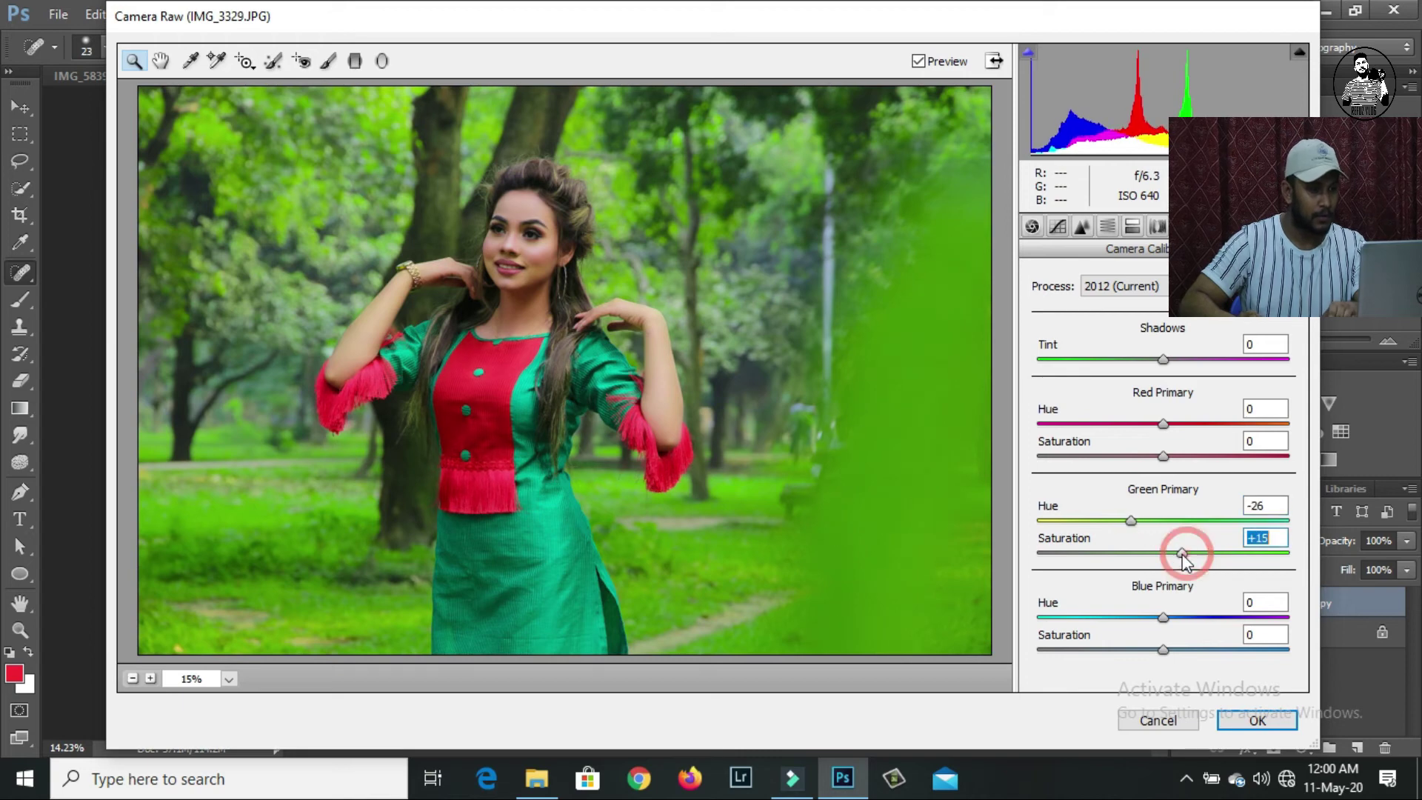
mouse_move(1163, 617)
left_mouse_down()
mouse_move(1131, 618)
mouse_move(1183, 618)
mouse_move(1124, 624)
left_mouse_up()
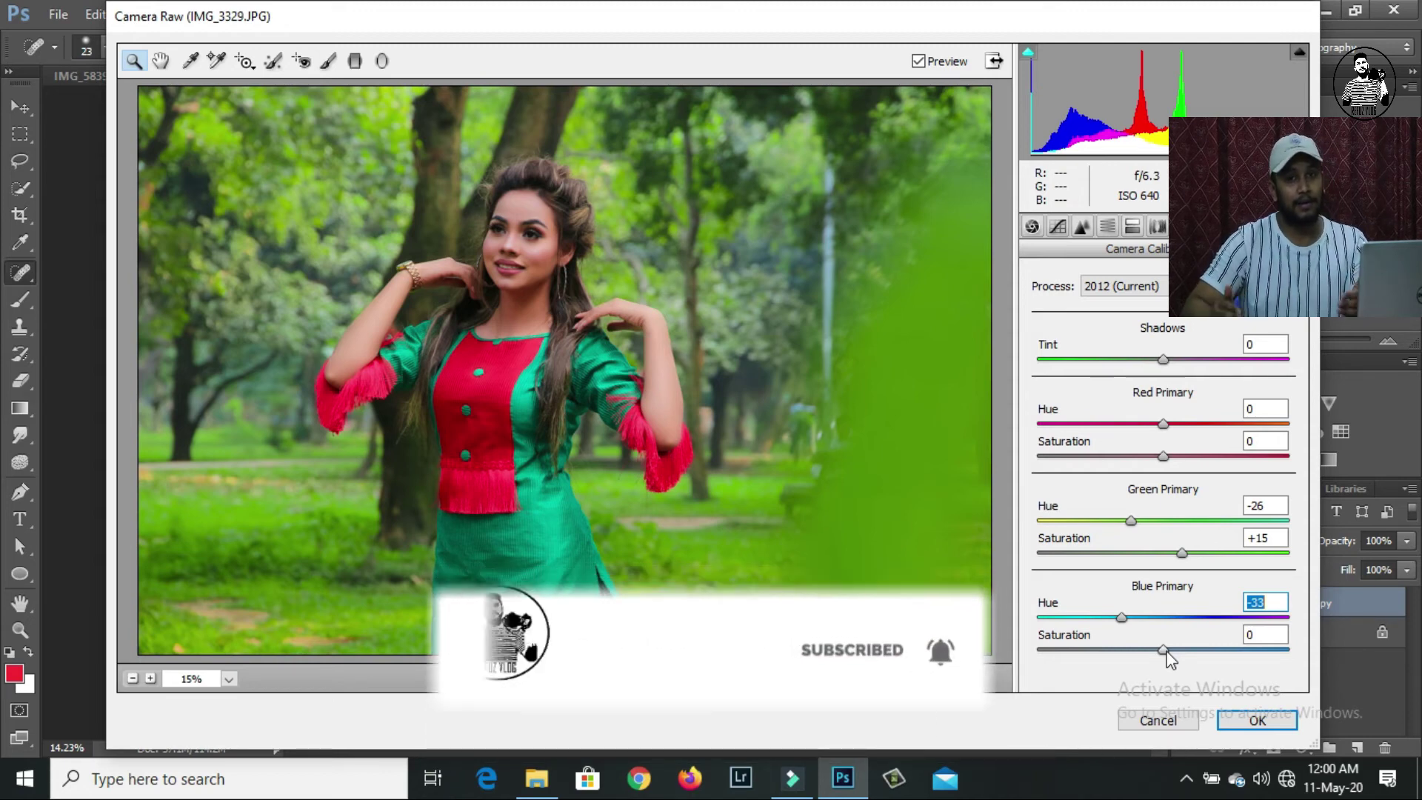
left_click_drag(1163, 650, 1176, 650)
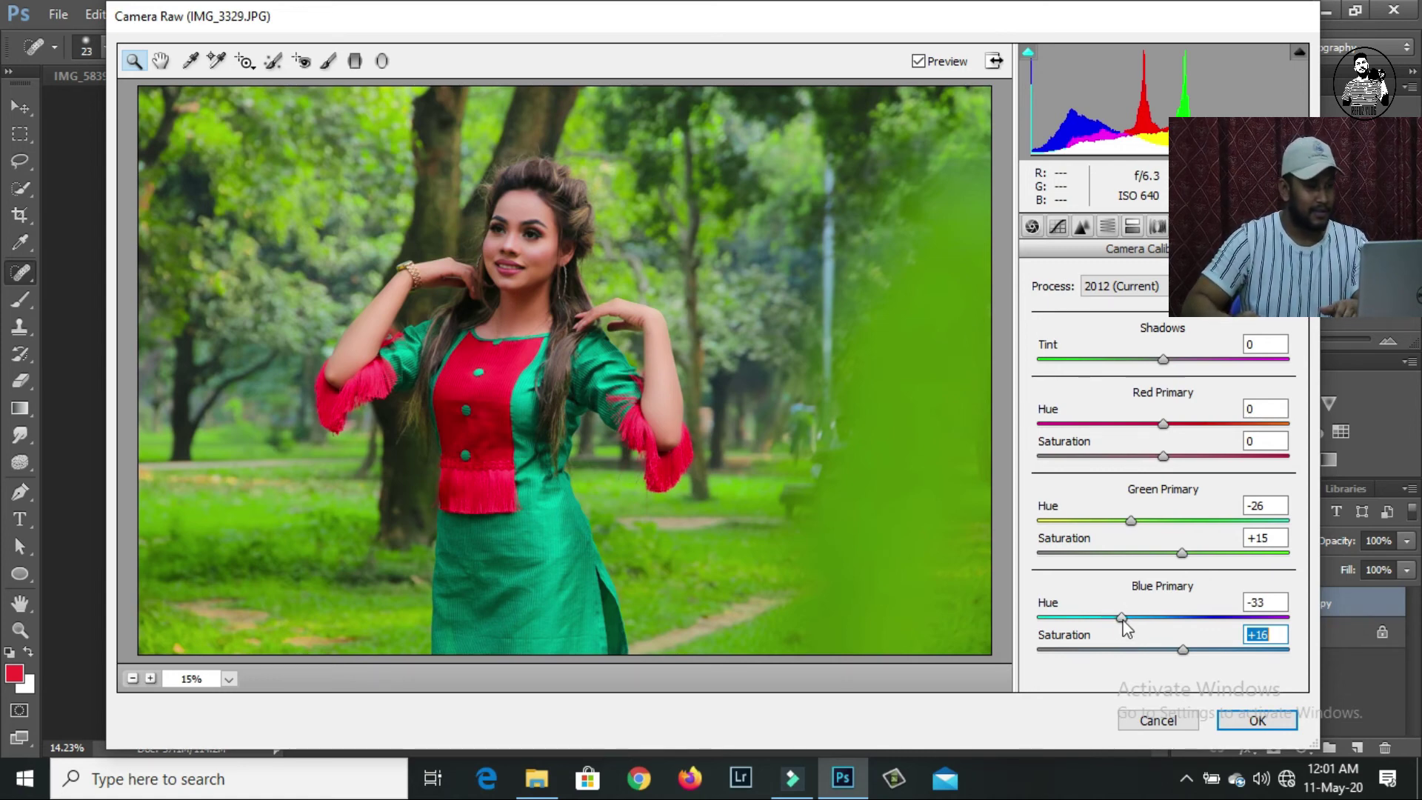
left_click(1126, 618)
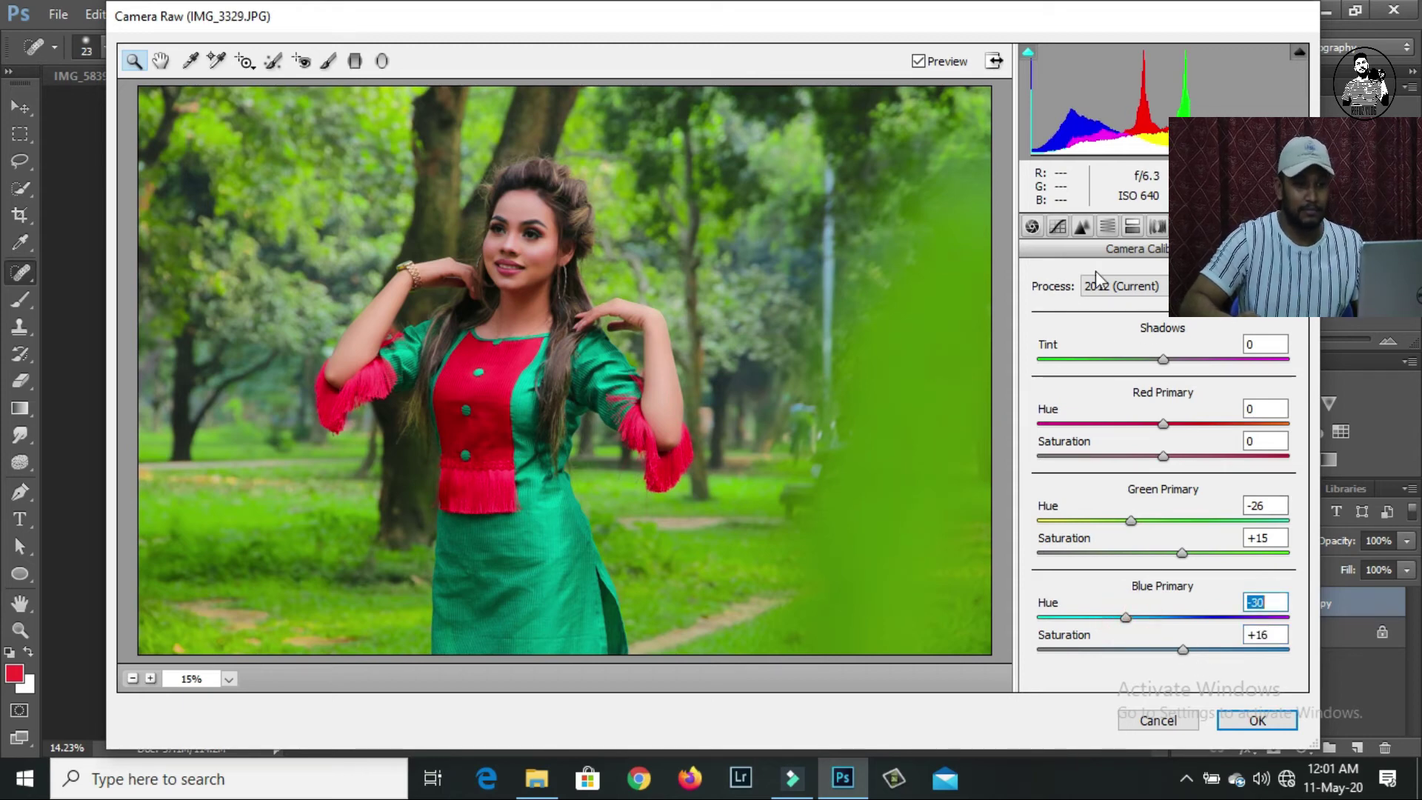
left_click(1032, 226)
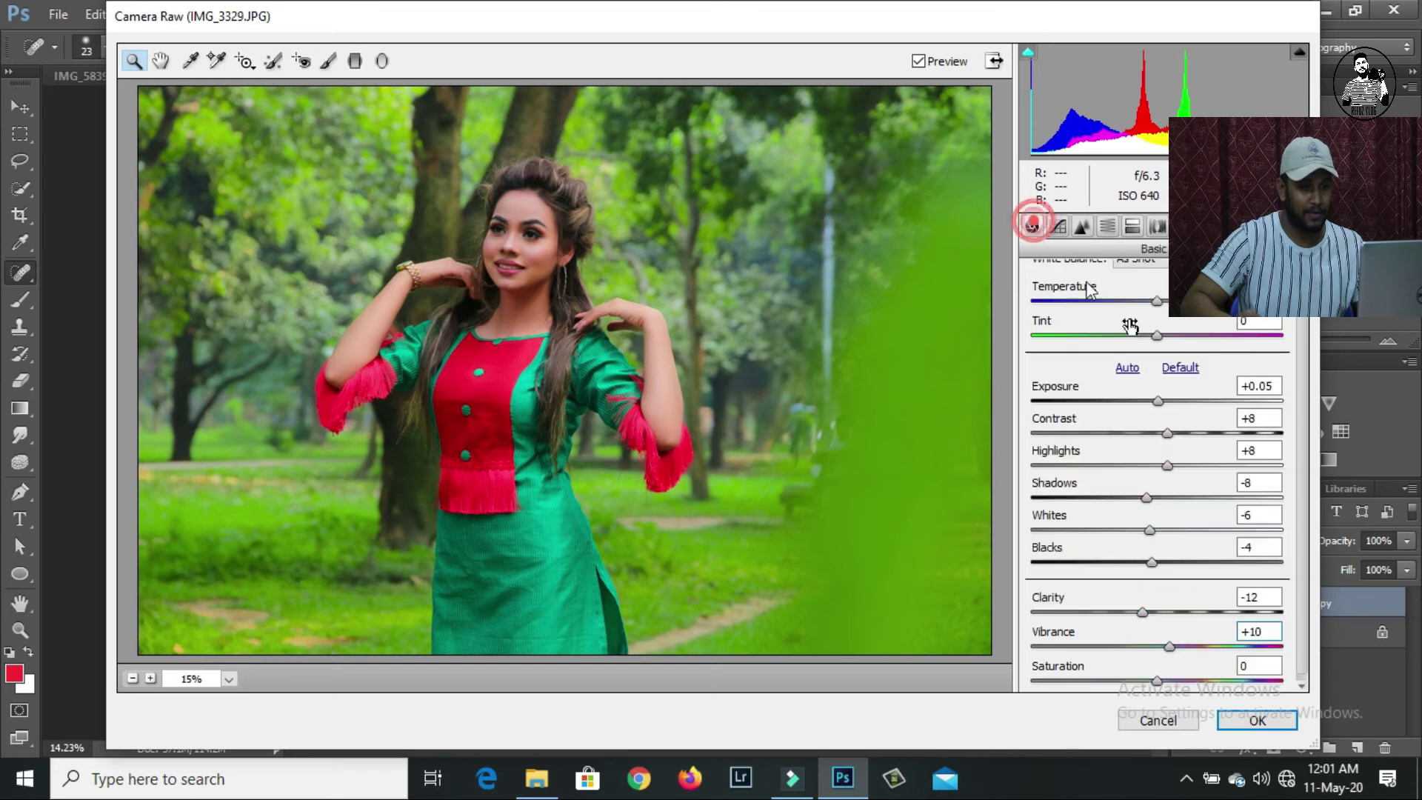
Step: Boost Greens and Yellows saturation and shift Yellows, Greens (+22) and Aquas hues toward green
left_click(1107, 226)
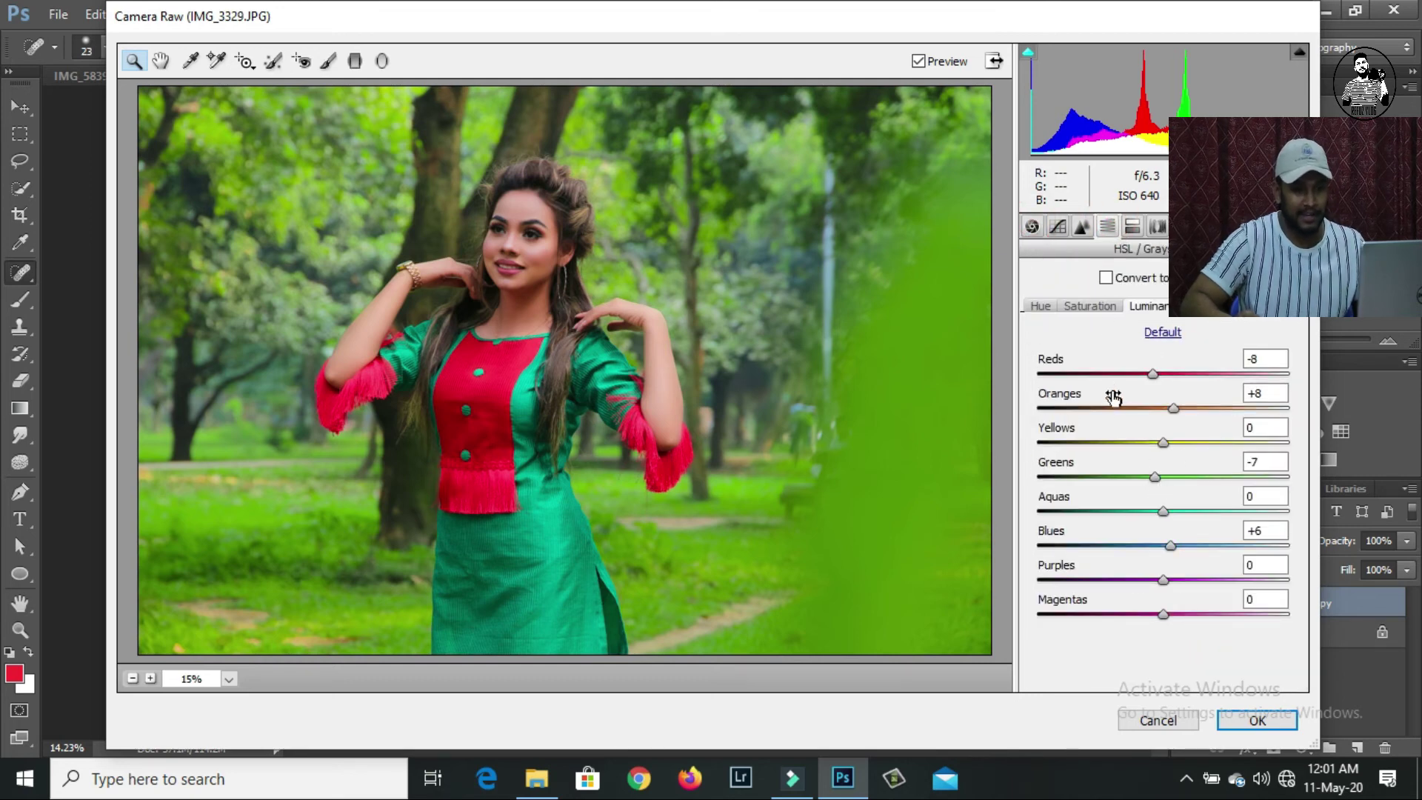
left_click(1090, 308)
mouse_move(1218, 477)
left_mouse_down()
mouse_move(1229, 477)
mouse_move(1212, 443)
left_mouse_up()
left_click(1039, 307)
left_click_drag(1253, 443, 1265, 444)
mouse_move(1170, 477)
left_mouse_down()
mouse_move(1210, 490)
mouse_move(1195, 487)
left_mouse_up()
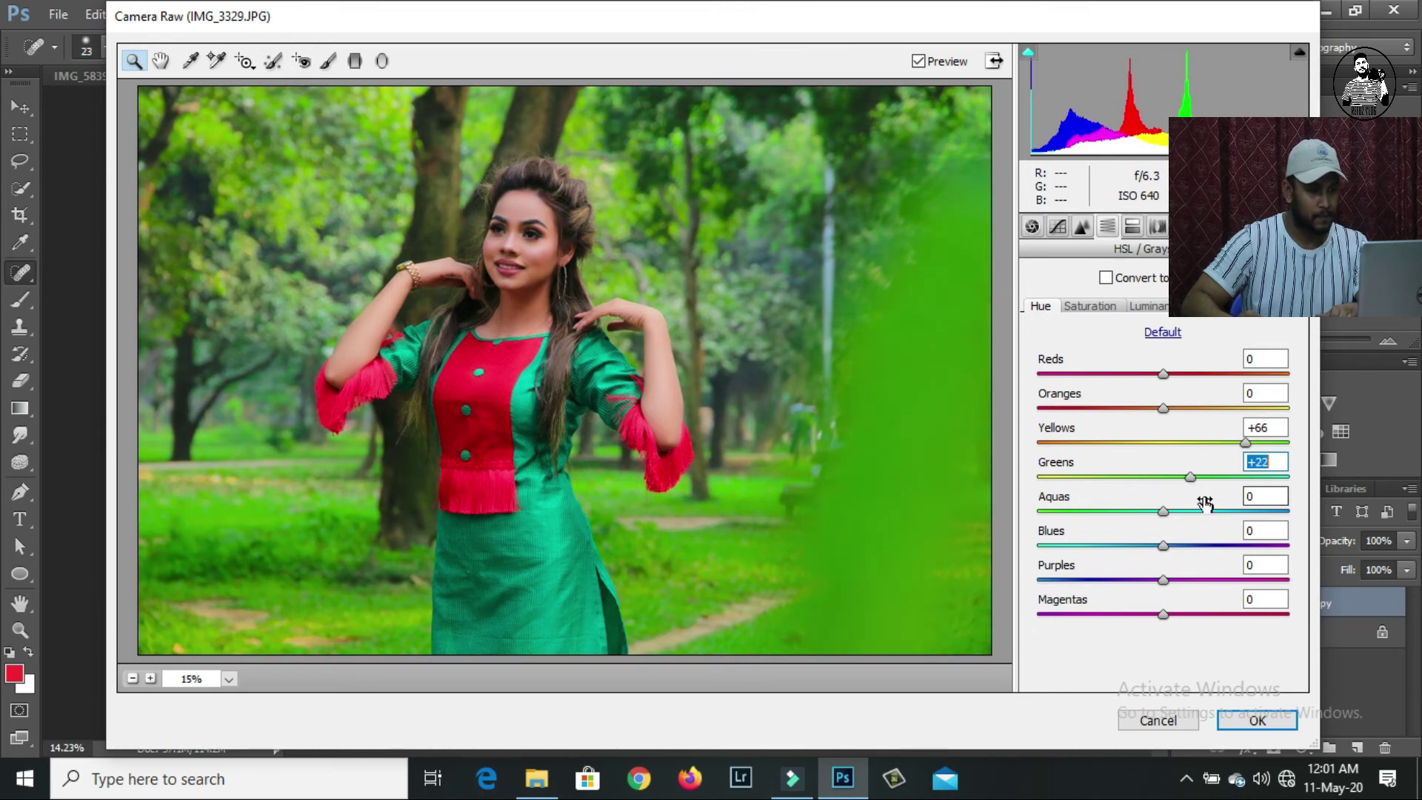
mouse_move(1161, 510)
left_mouse_down()
mouse_move(1077, 511)
mouse_move(1165, 511)
mouse_move(1115, 537)
mouse_move(1216, 511)
left_mouse_up()
left_click(1089, 306)
mouse_move(1212, 442)
left_mouse_down()
mouse_move(1252, 450)
mouse_move(1245, 483)
left_mouse_up()
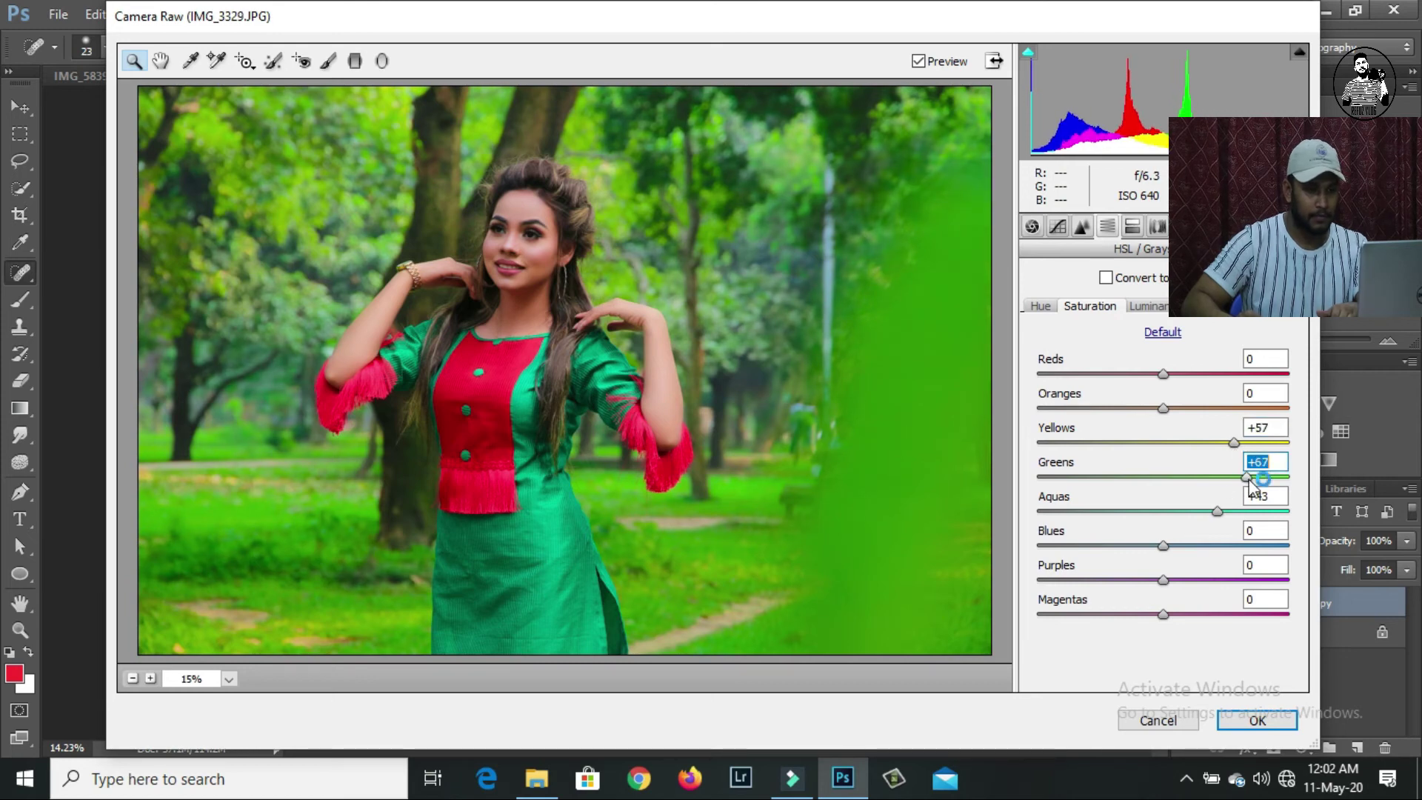
Step: Set Blue Primary to Hue -18, Saturation +29 and apply the Camera Raw grade
left_click(1207, 226)
left_click_drag(1201, 657, 1218, 659)
left_click_drag(1126, 618, 1143, 626)
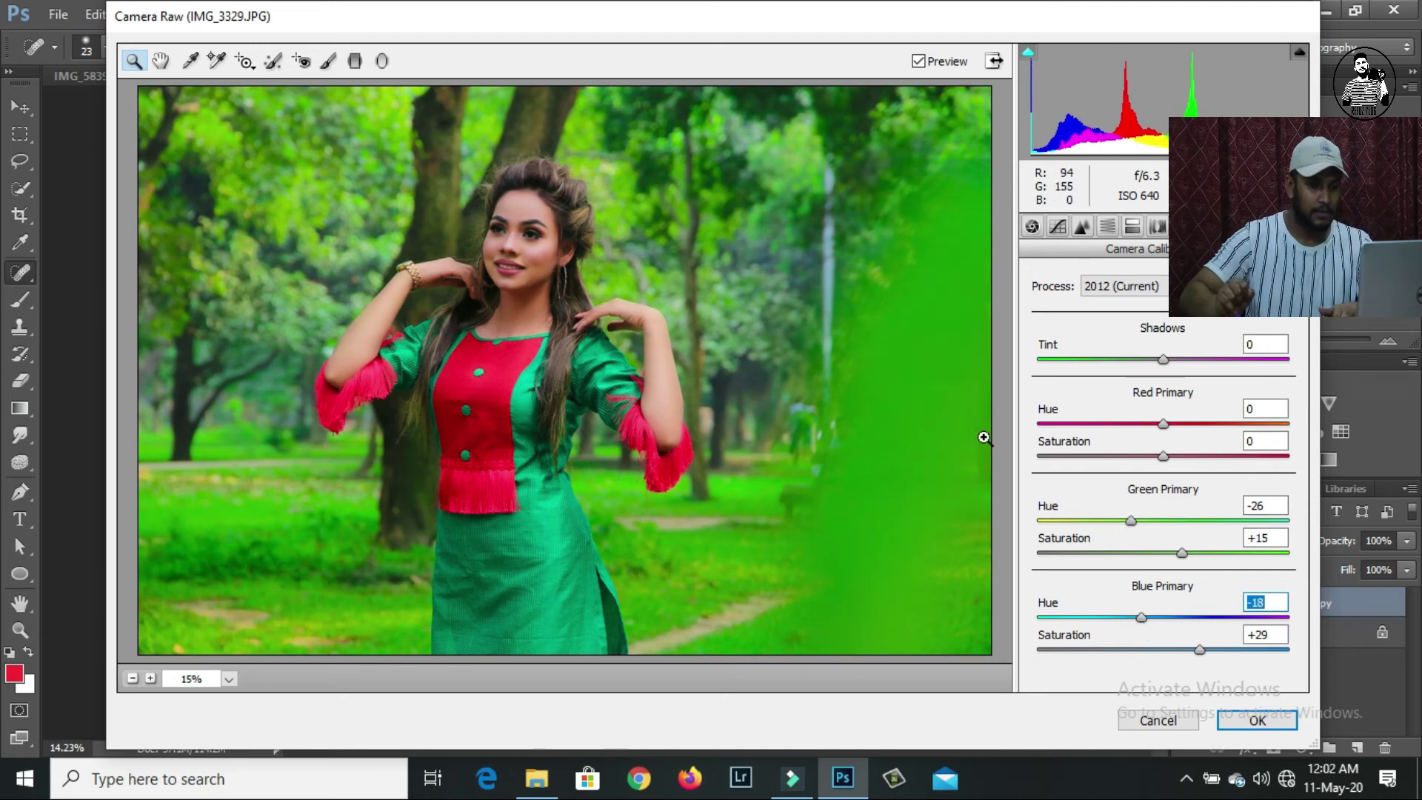
left_click(1273, 726)
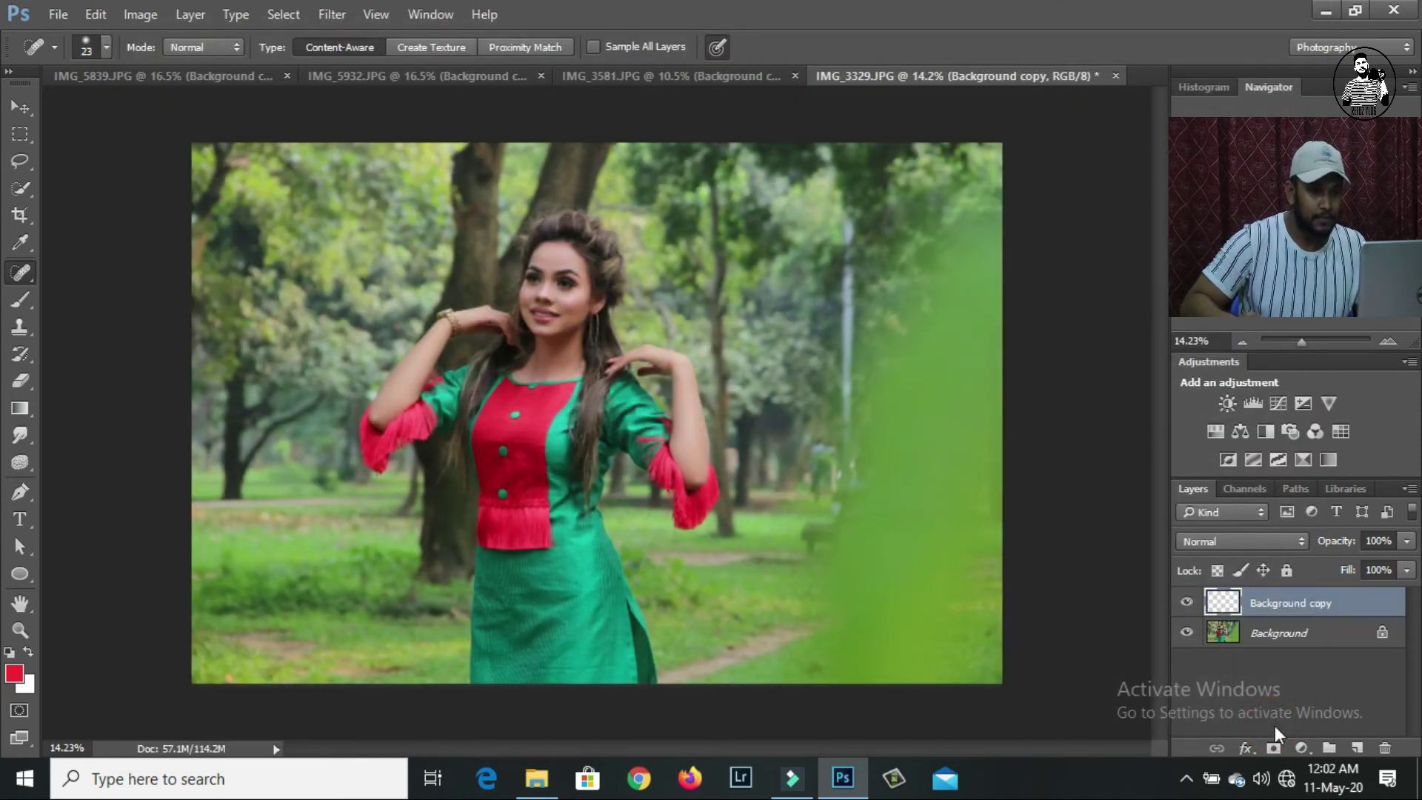
left_click_drag(1302, 342, 1317, 338)
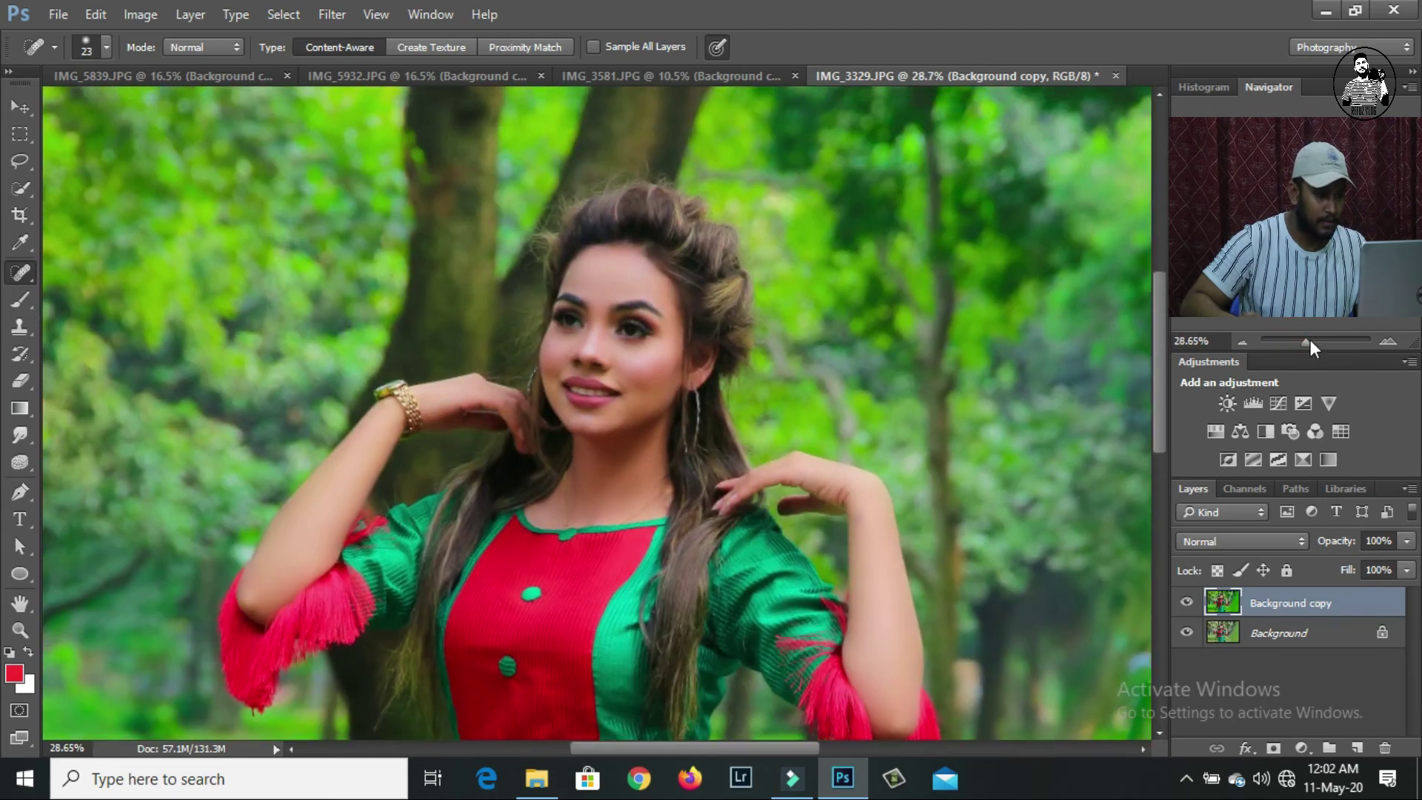
left_click_drag(1310, 340, 1314, 339)
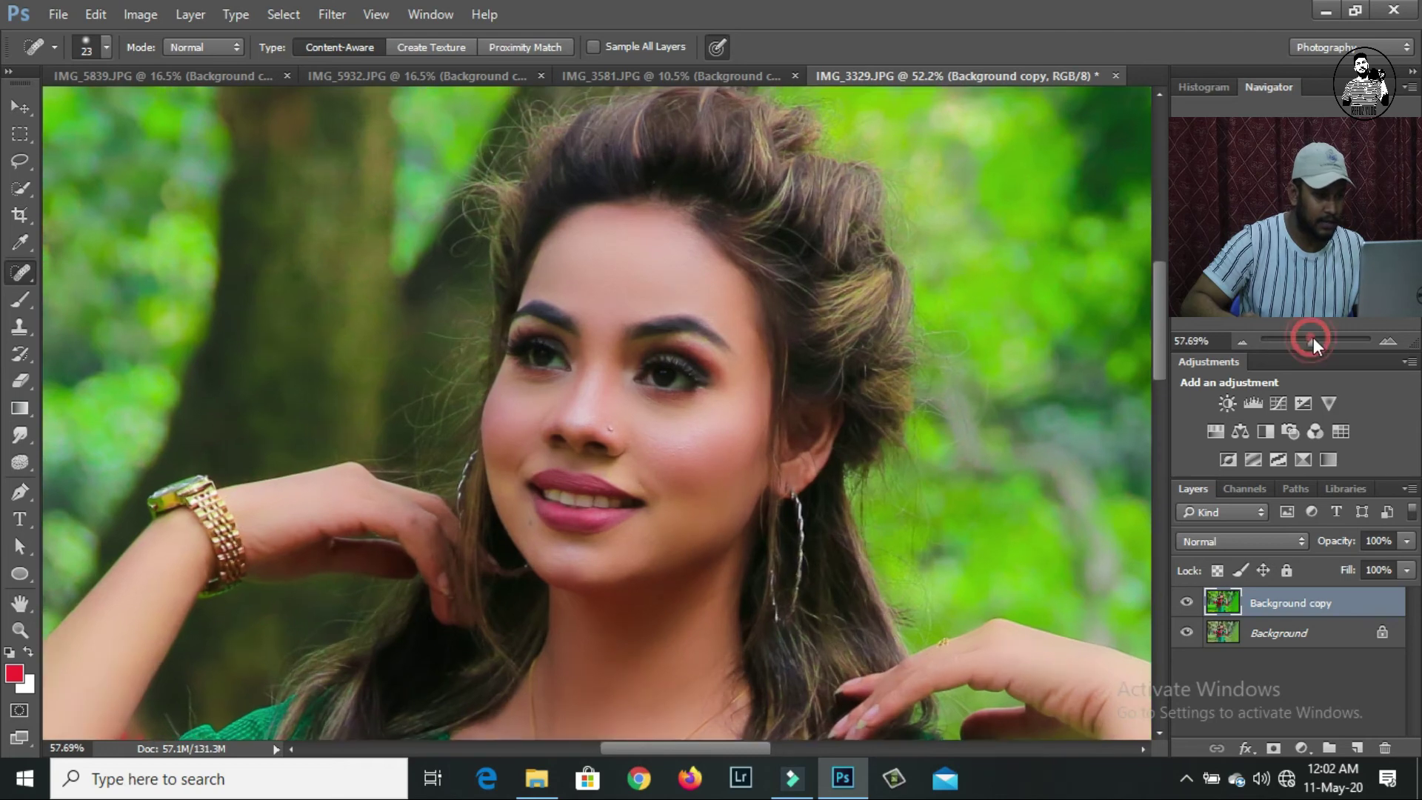
left_click_drag(1311, 343, 1316, 341)
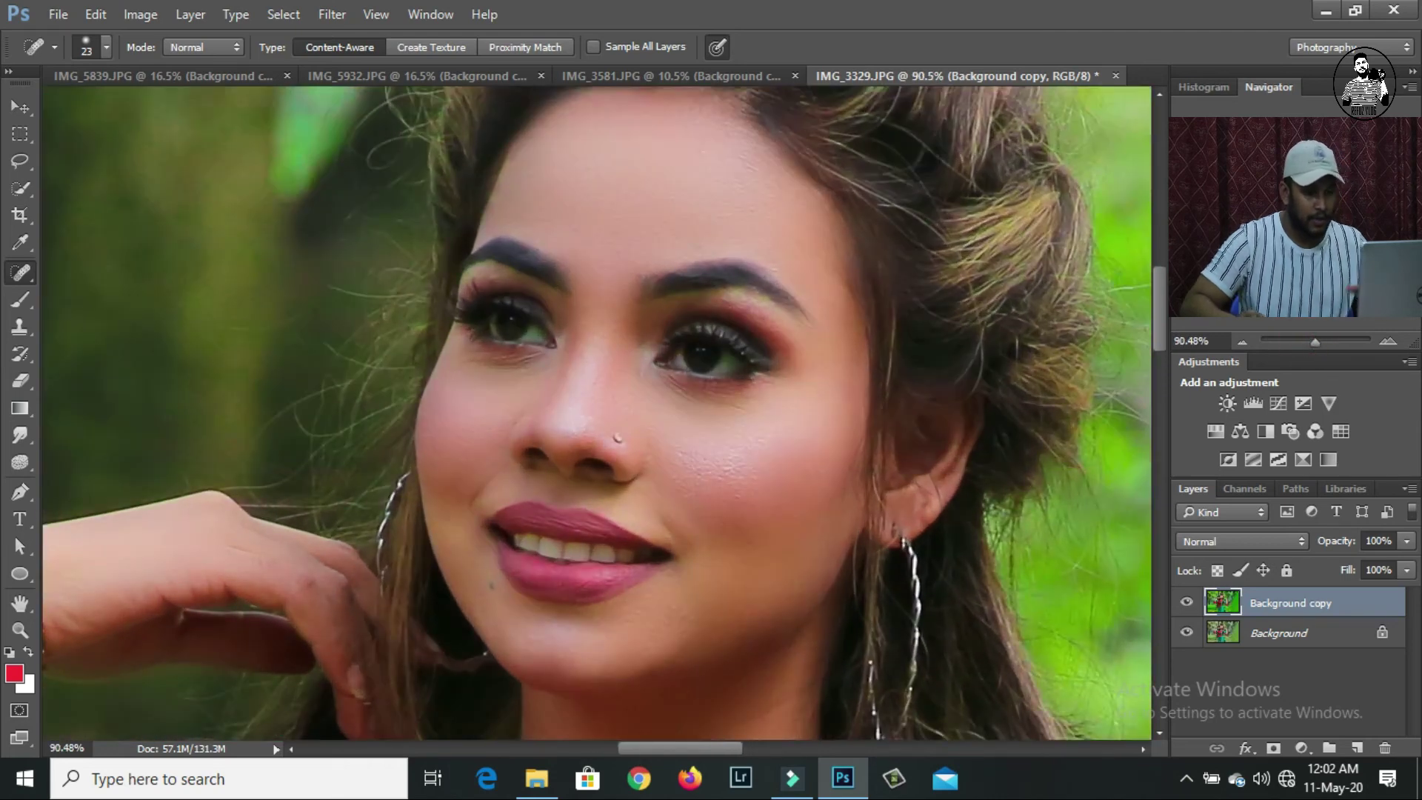
scroll(596, 412, "down", 2)
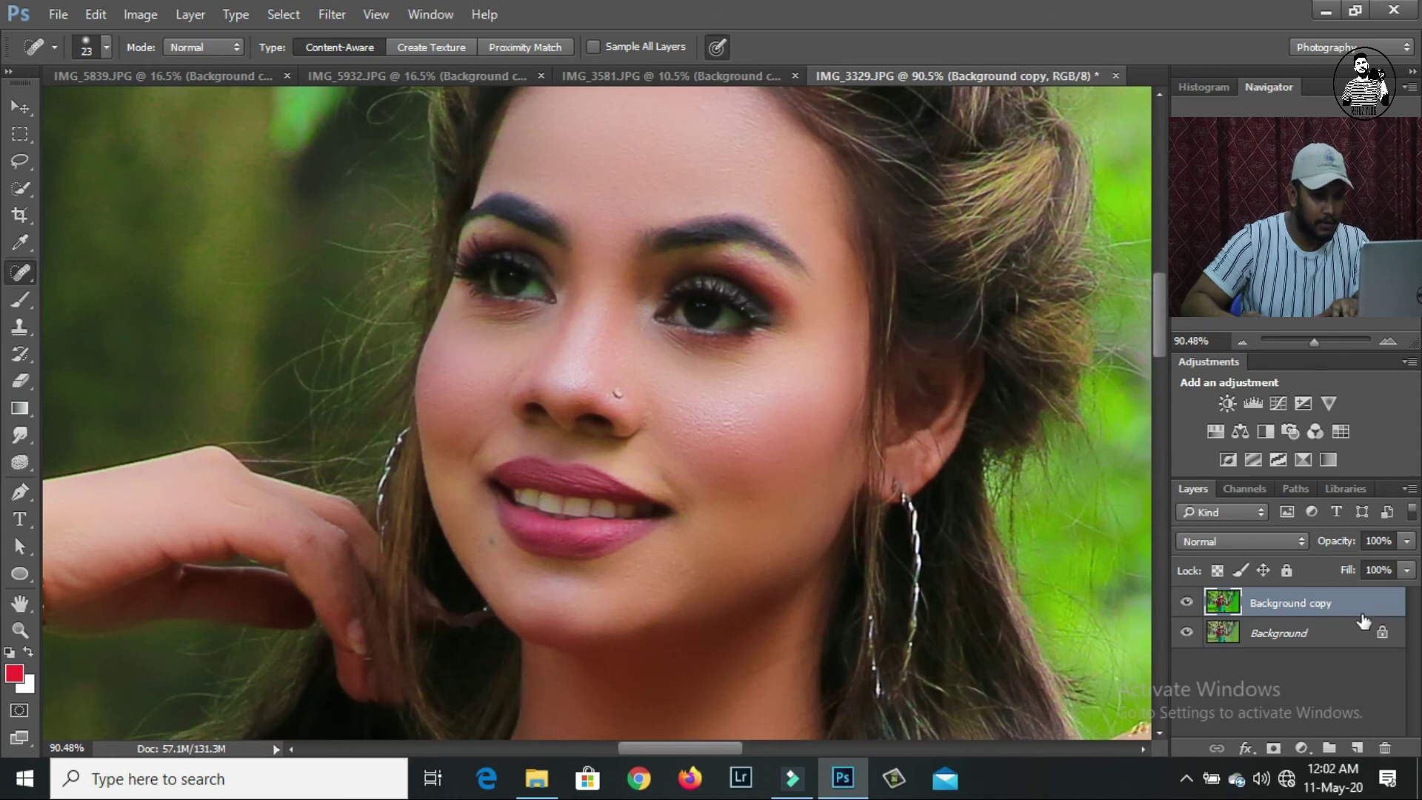
Step: Duplicate the layer as Background copy 2 and pick a soft brush with red colour
left_click_drag(1362, 621, 1357, 748)
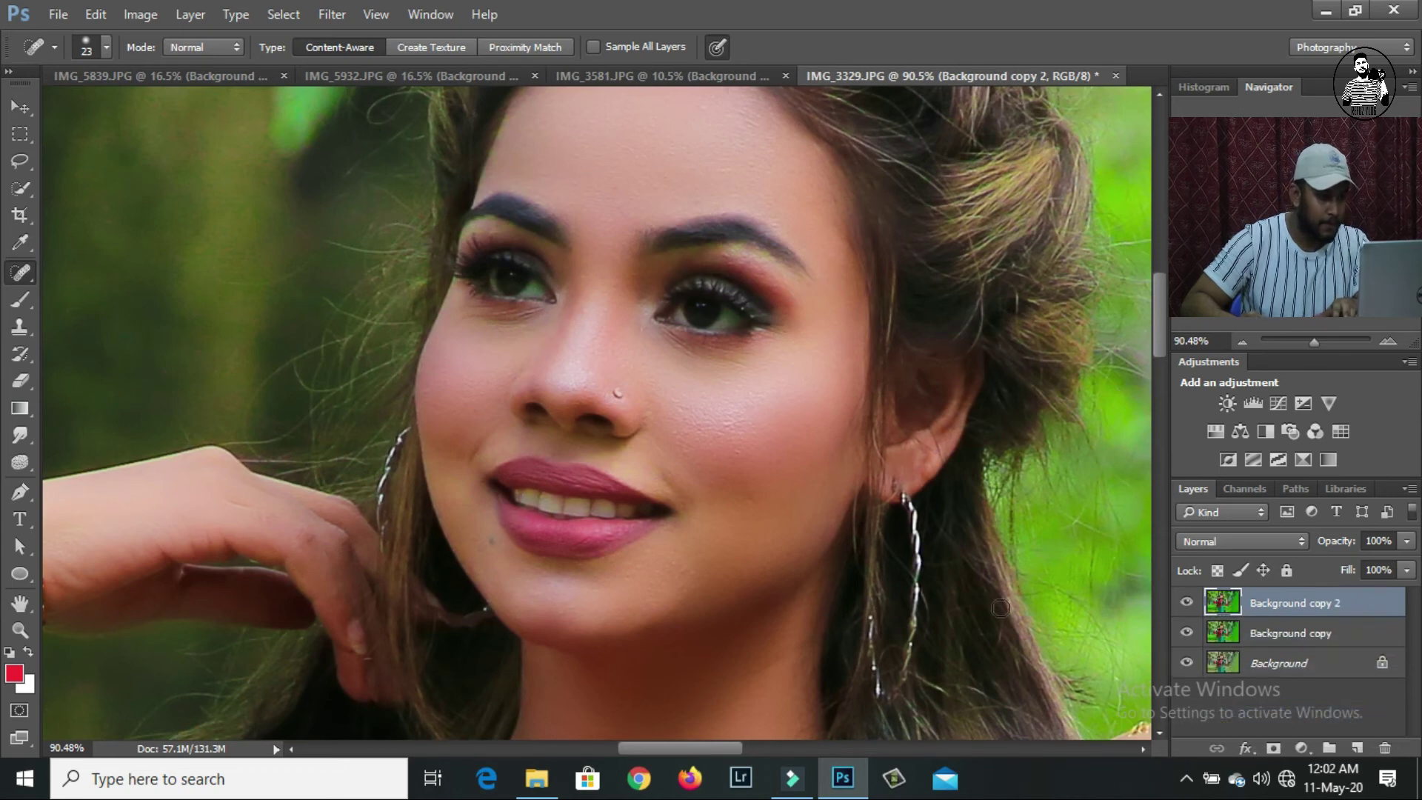
left_click_drag(1307, 345, 1322, 342)
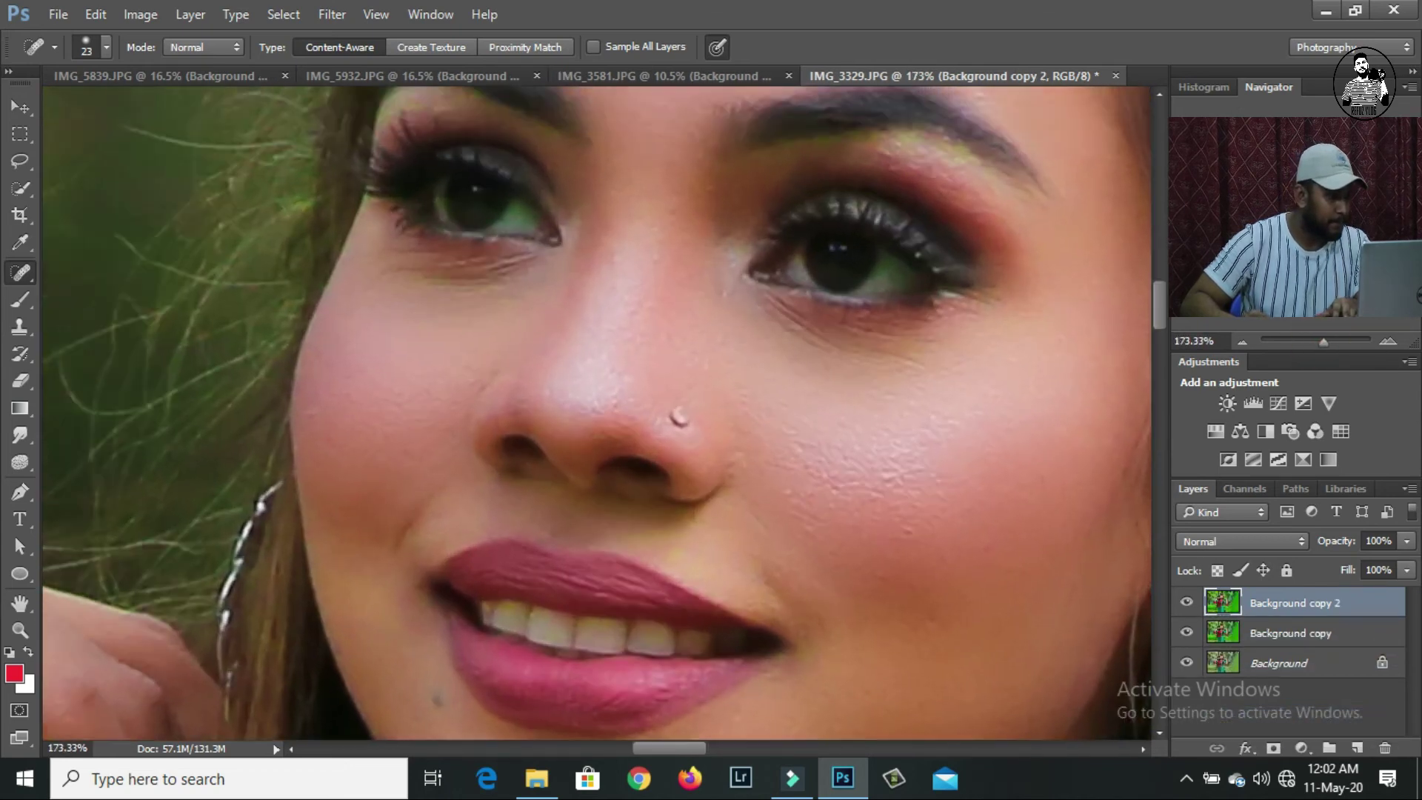
scroll(597, 411, "up", 2)
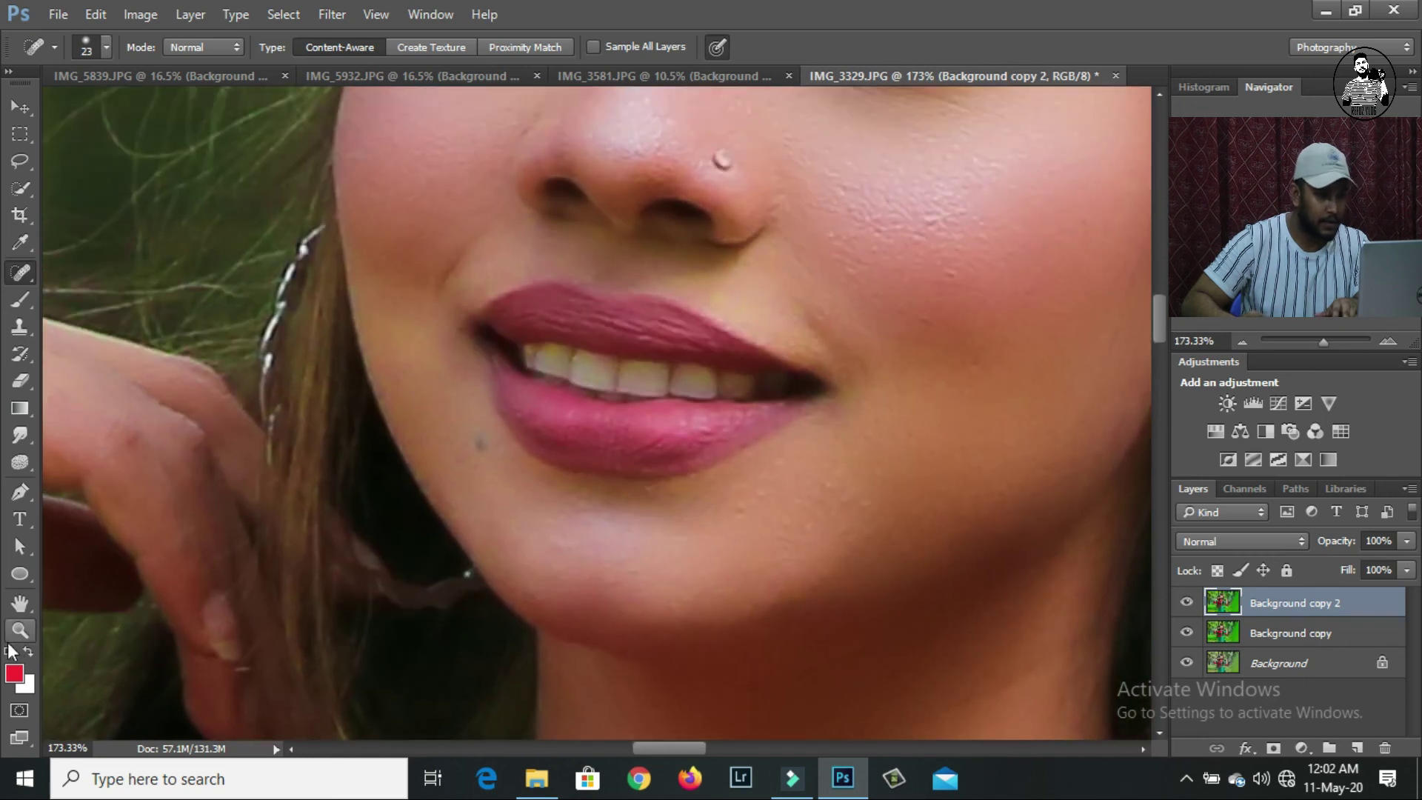
left_click(20, 300)
left_click(16, 674)
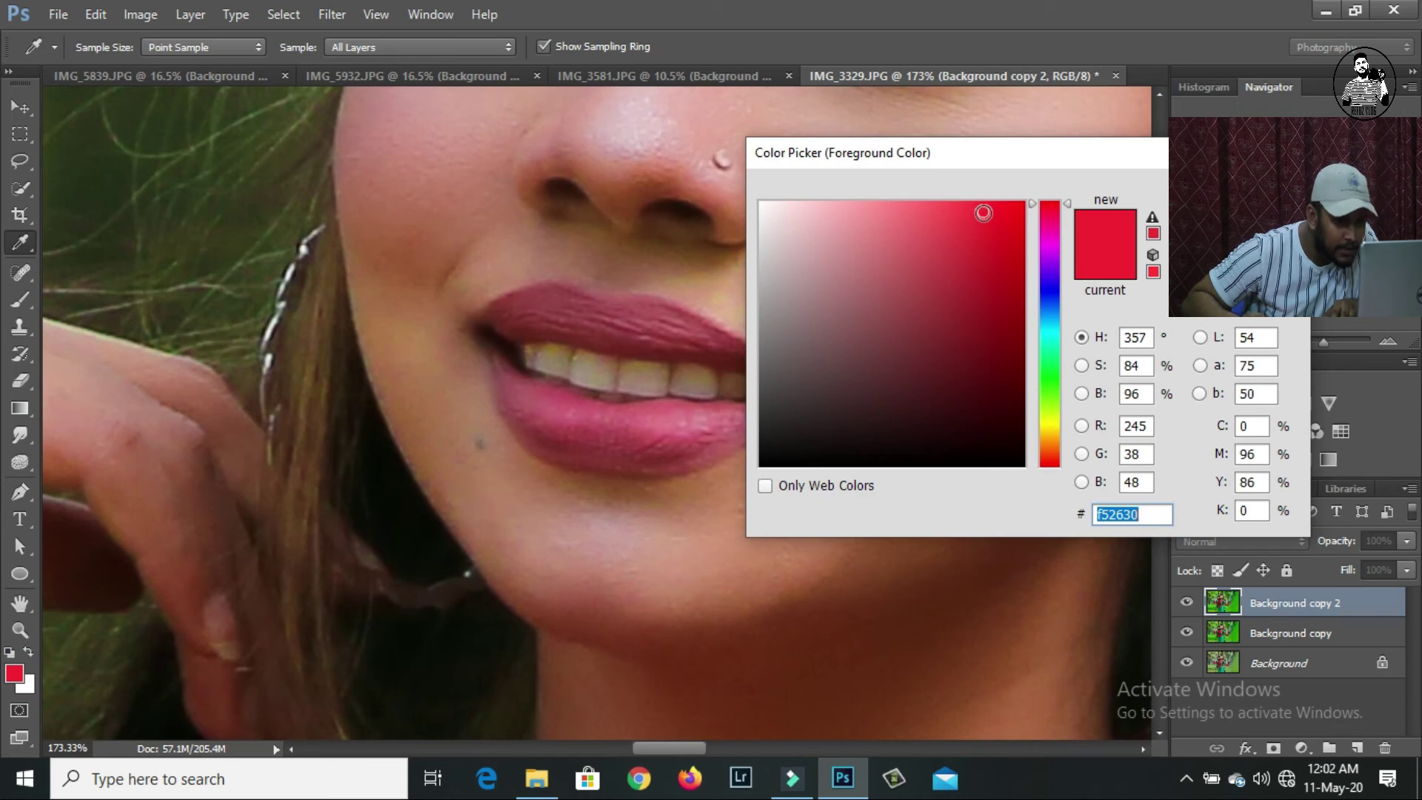
key("Return")
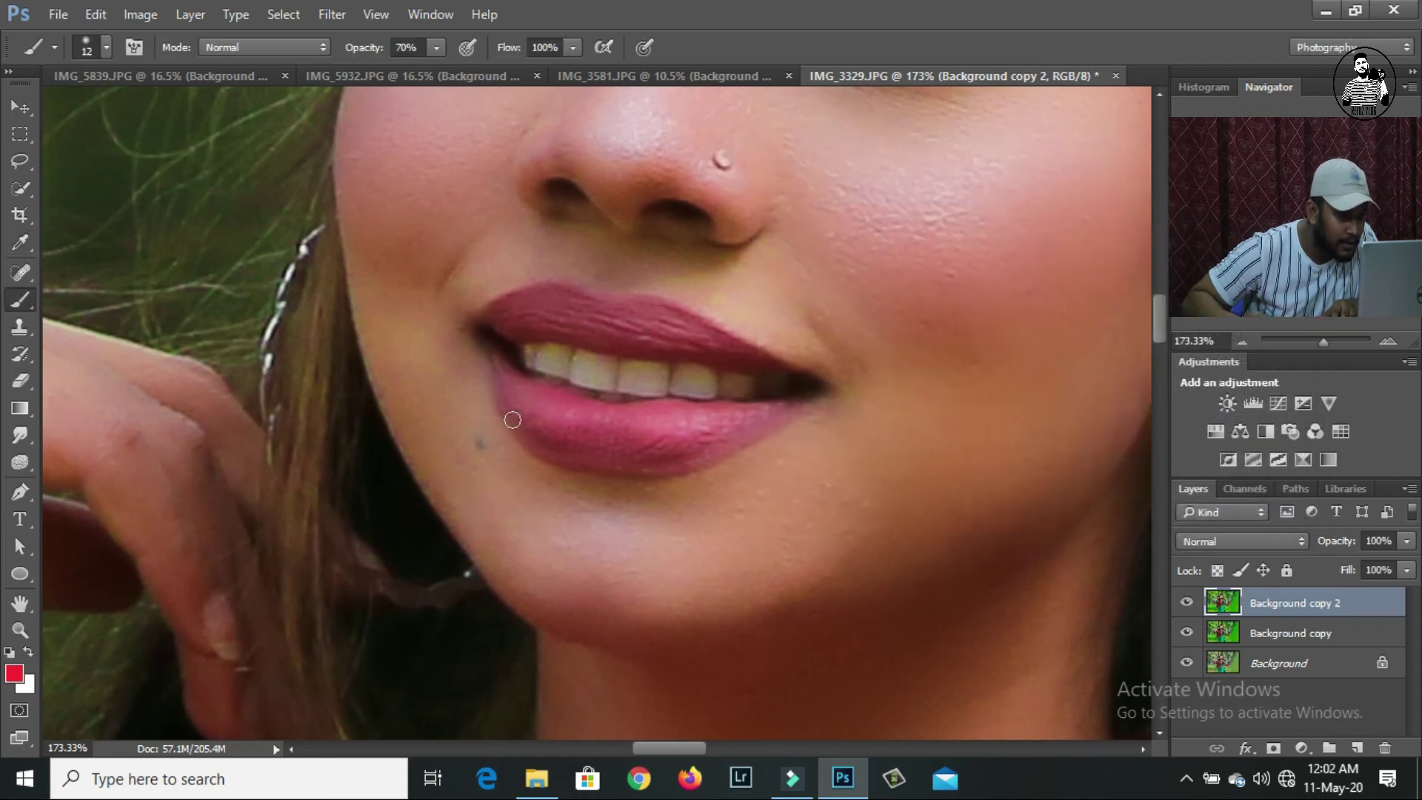
Step: Paint the upper lip red with a 15 px brush, dabbing the corner at 12 px
left_click_drag(1325, 342, 1328, 341)
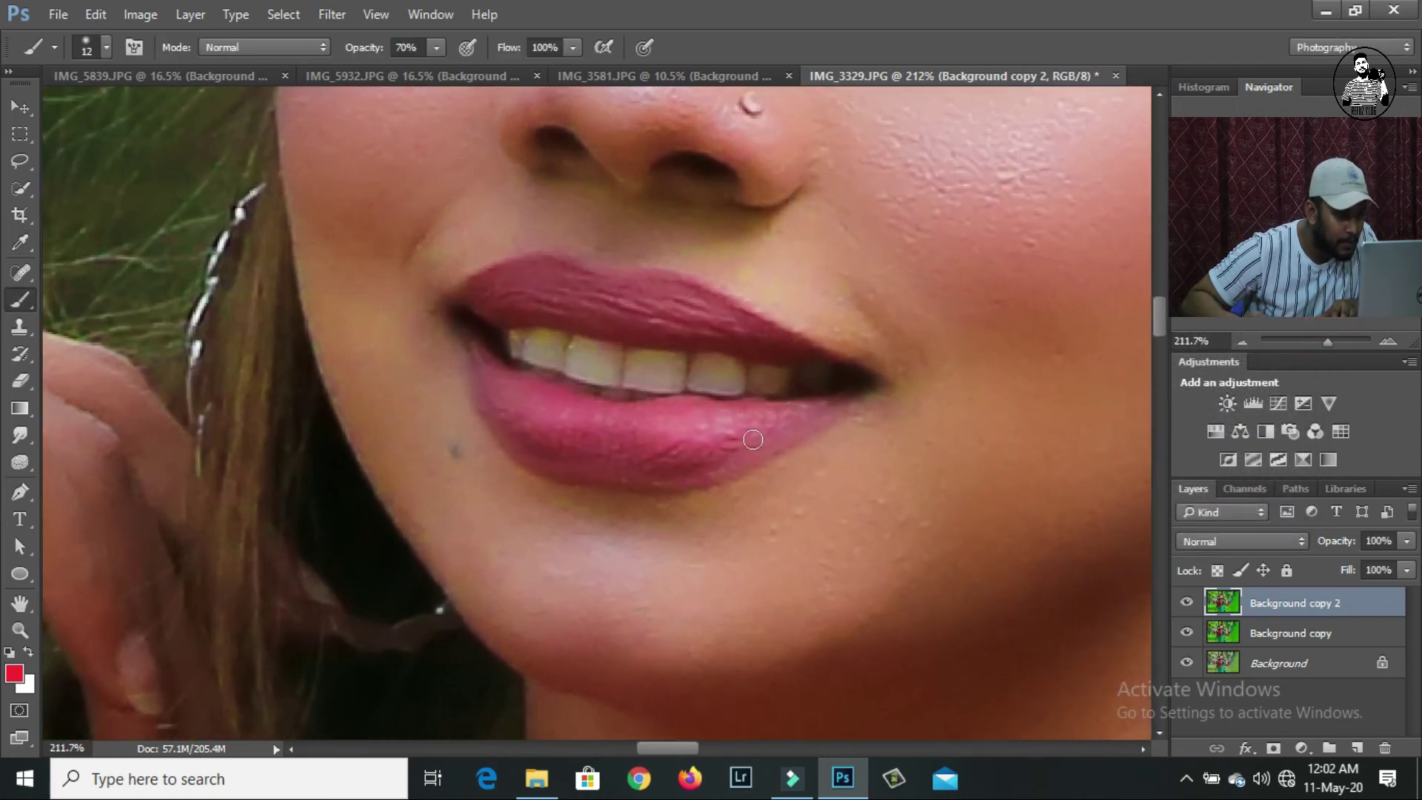
right_click(487, 375)
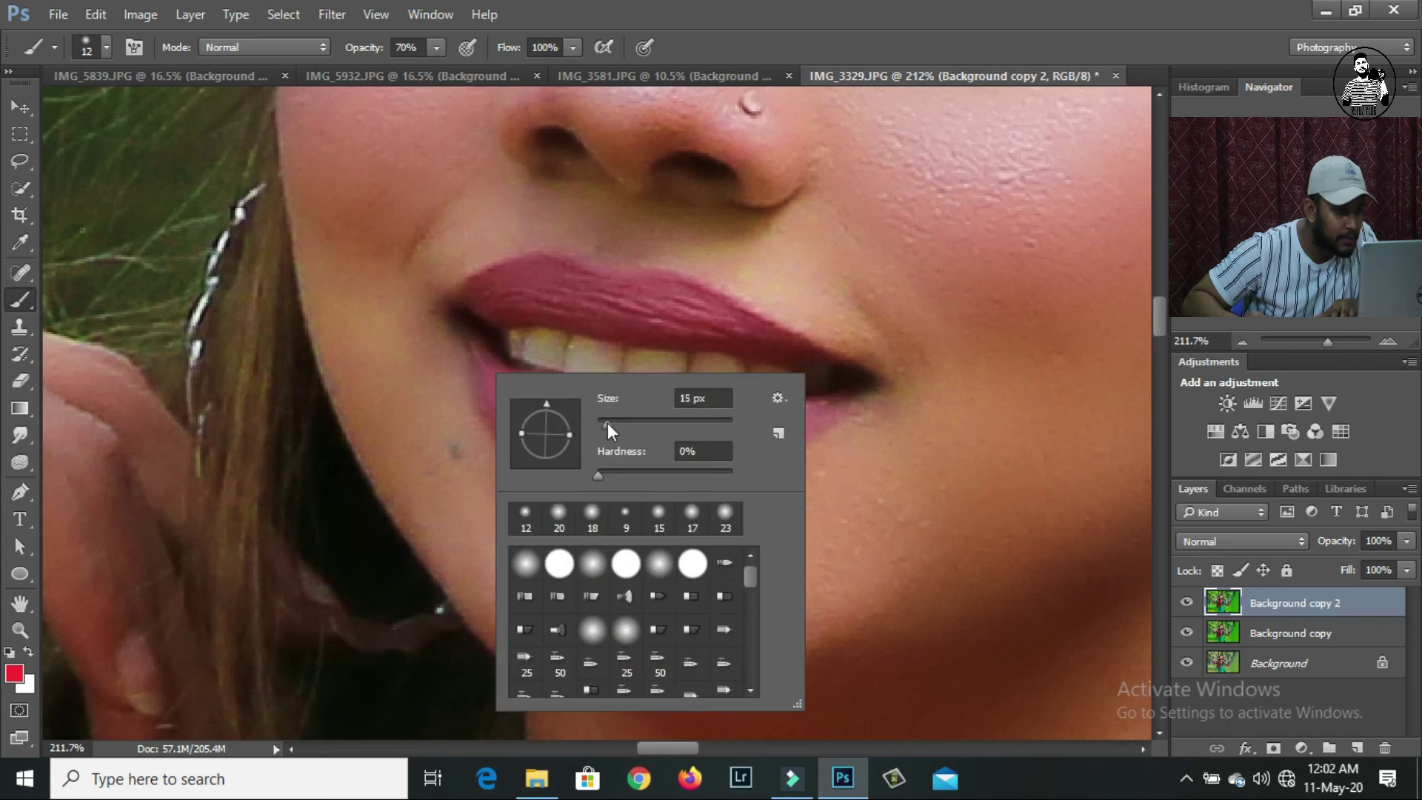
left_click(607, 423)
left_click(486, 297)
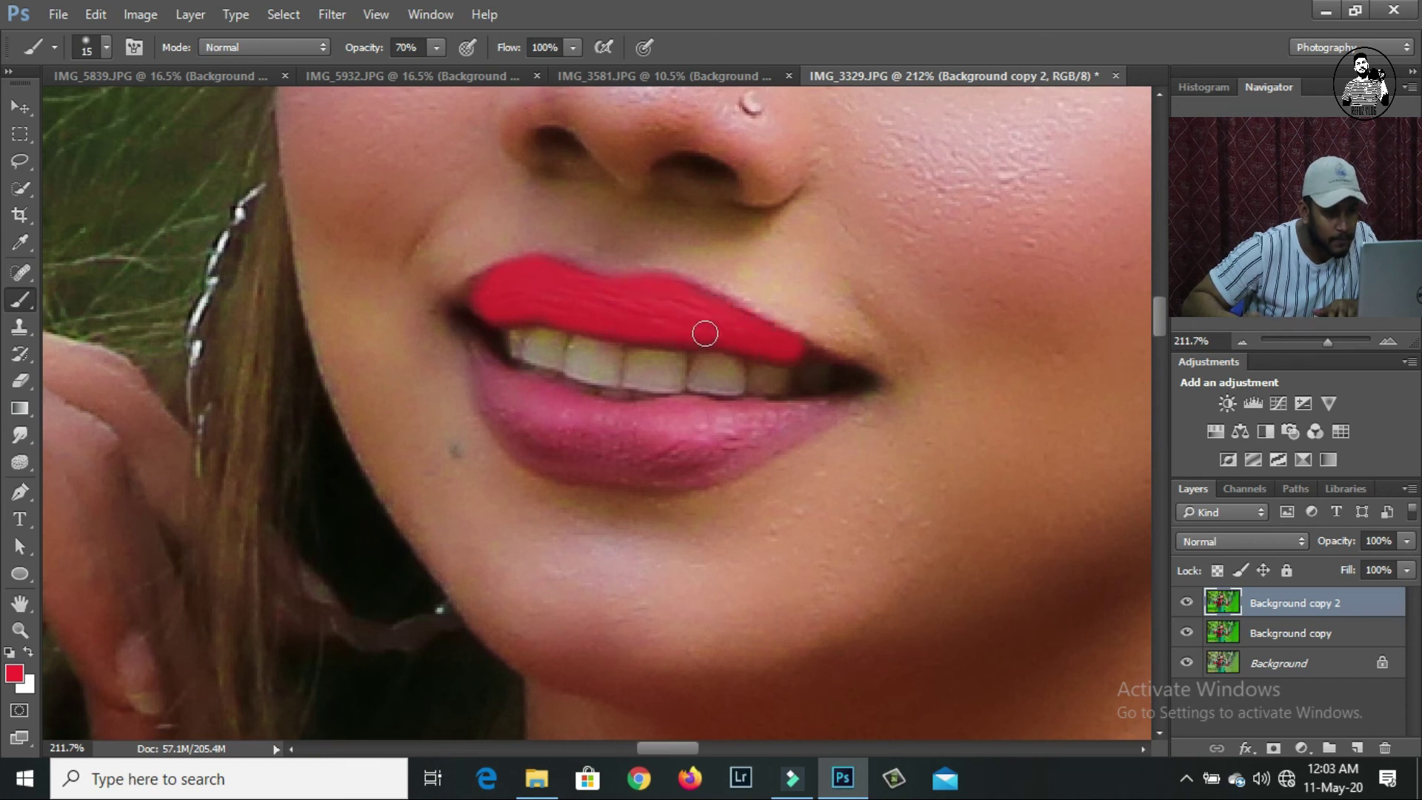
right_click(909, 382)
left_click(999, 415)
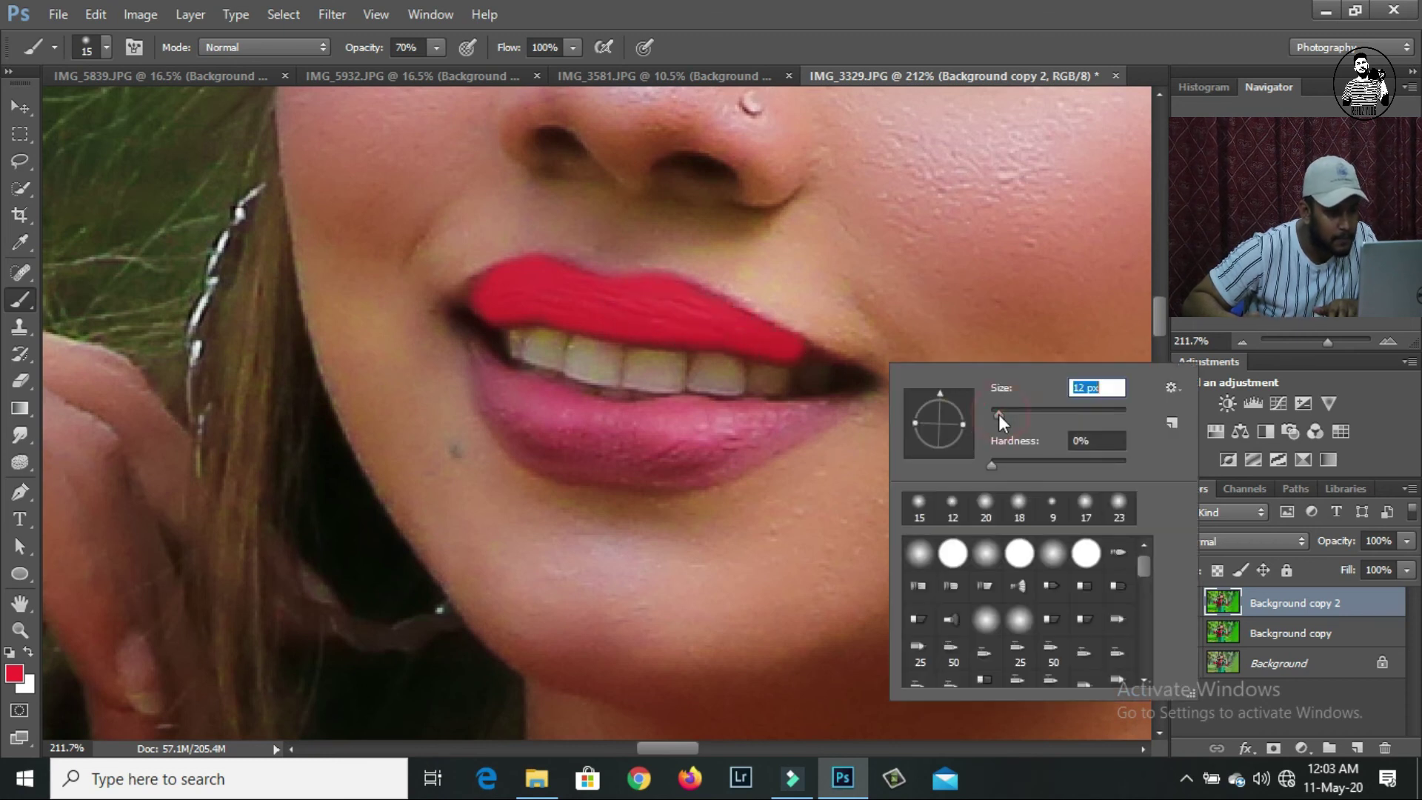
left_click(804, 352)
Step: Paint the whole lower lip red with a 15 px brush, corner to corner
right_click(503, 382)
left_click_drag(641, 422, 644, 422)
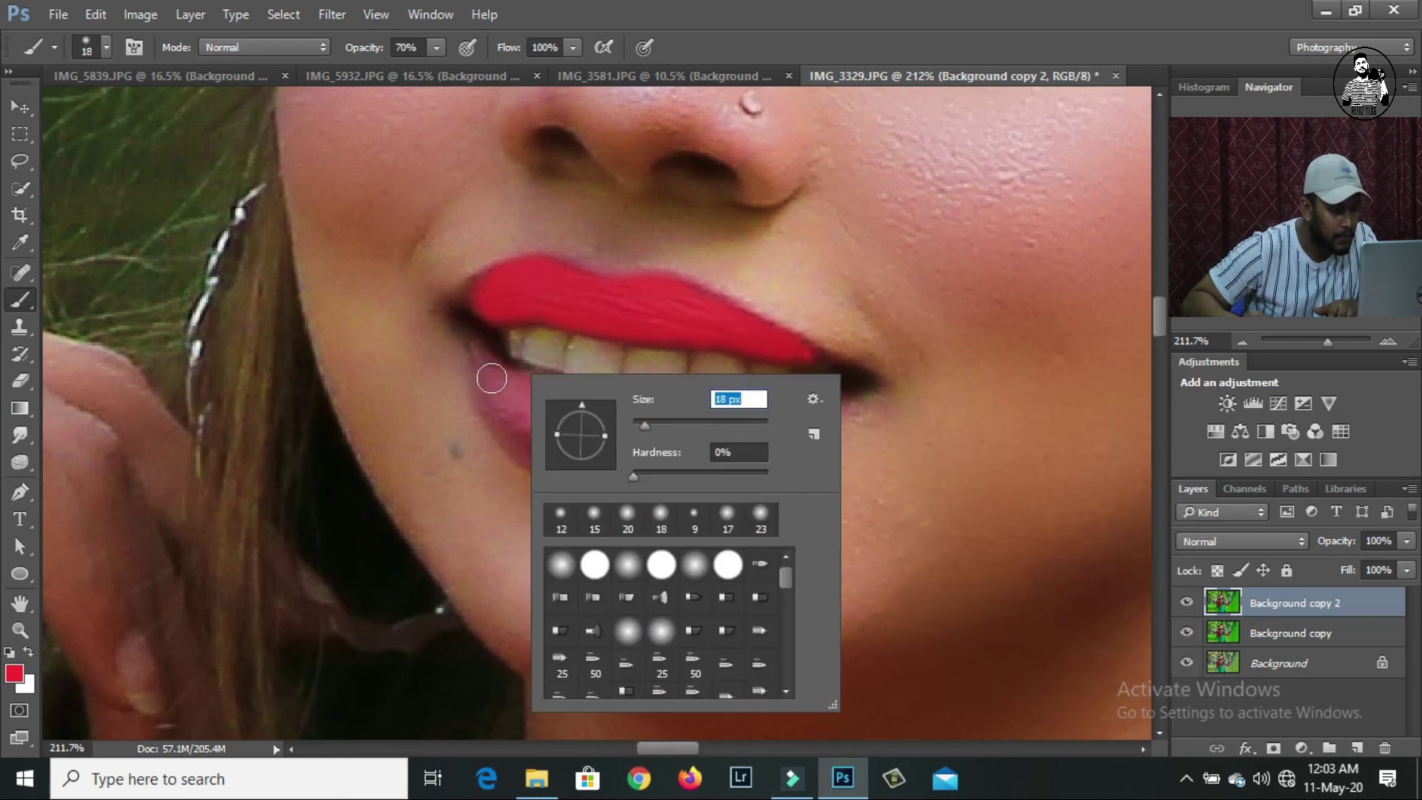
type("15")
key("Return")
left_click_drag(490, 371, 504, 389)
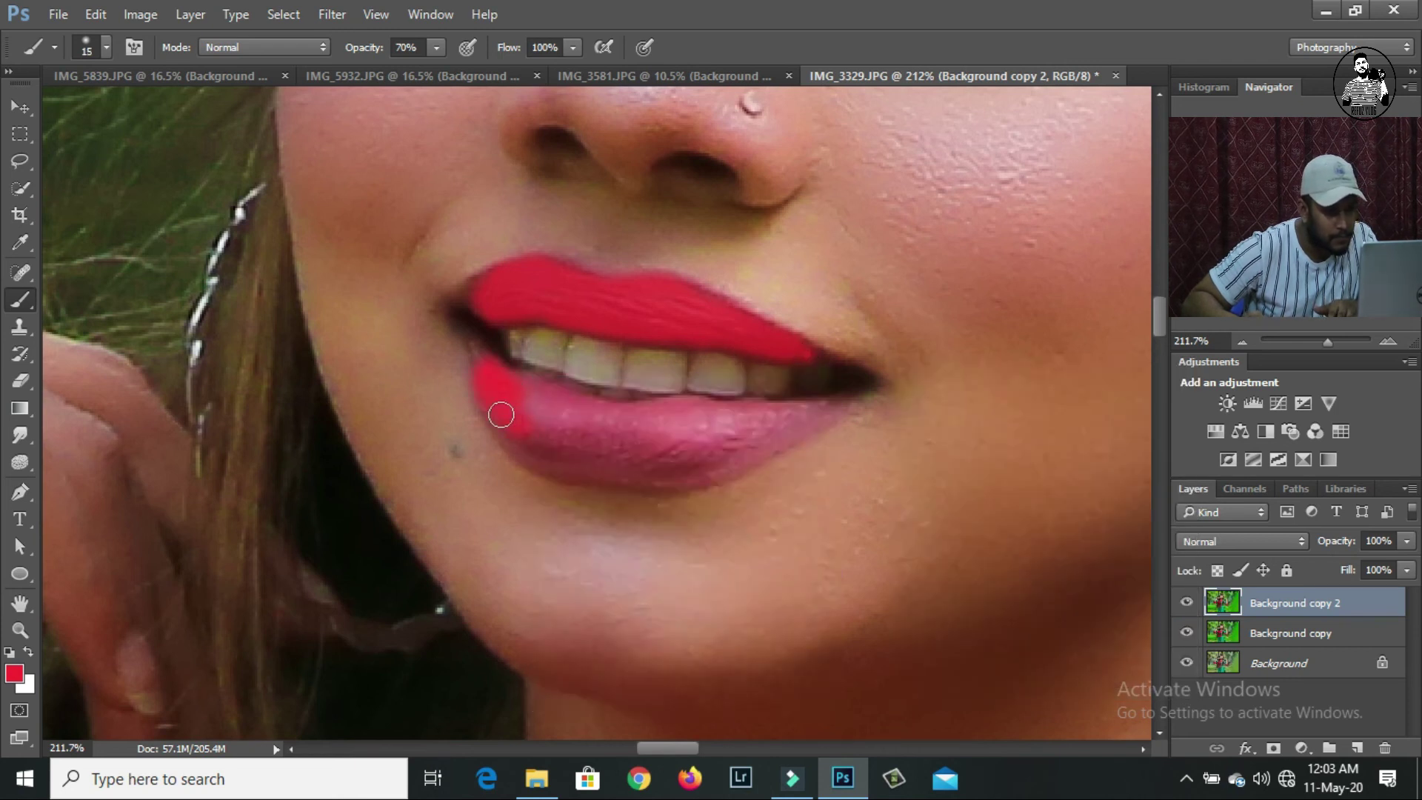
left_click_drag(528, 445, 675, 477)
left_click_drag(775, 446, 835, 410)
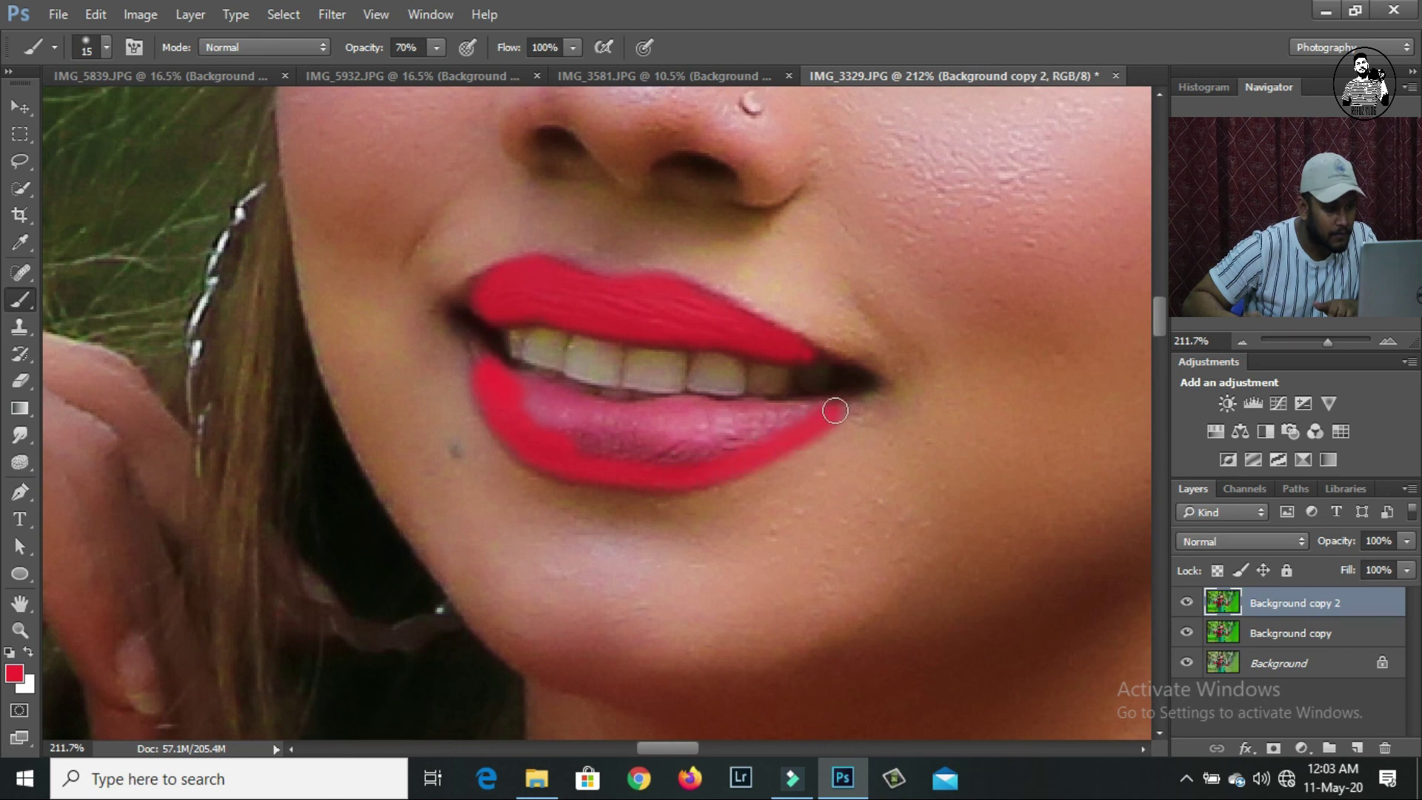
mouse_move(559, 410)
left_mouse_down()
mouse_move(581, 429)
mouse_move(701, 410)
mouse_move(687, 428)
left_mouse_up()
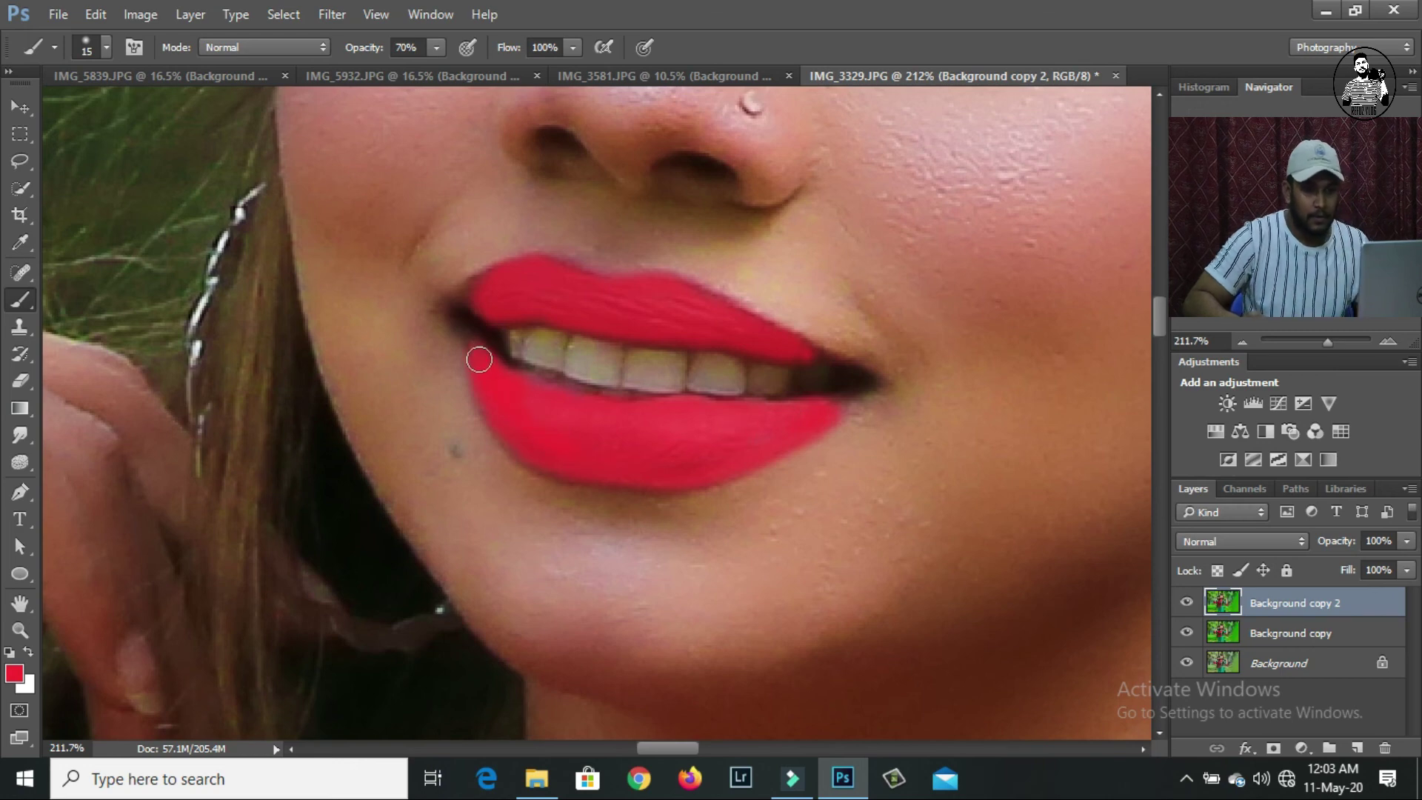
Step: Lower the red lip layer's opacity to 31%, checking it zoomed in and out
left_click_drag(1321, 341, 1311, 341)
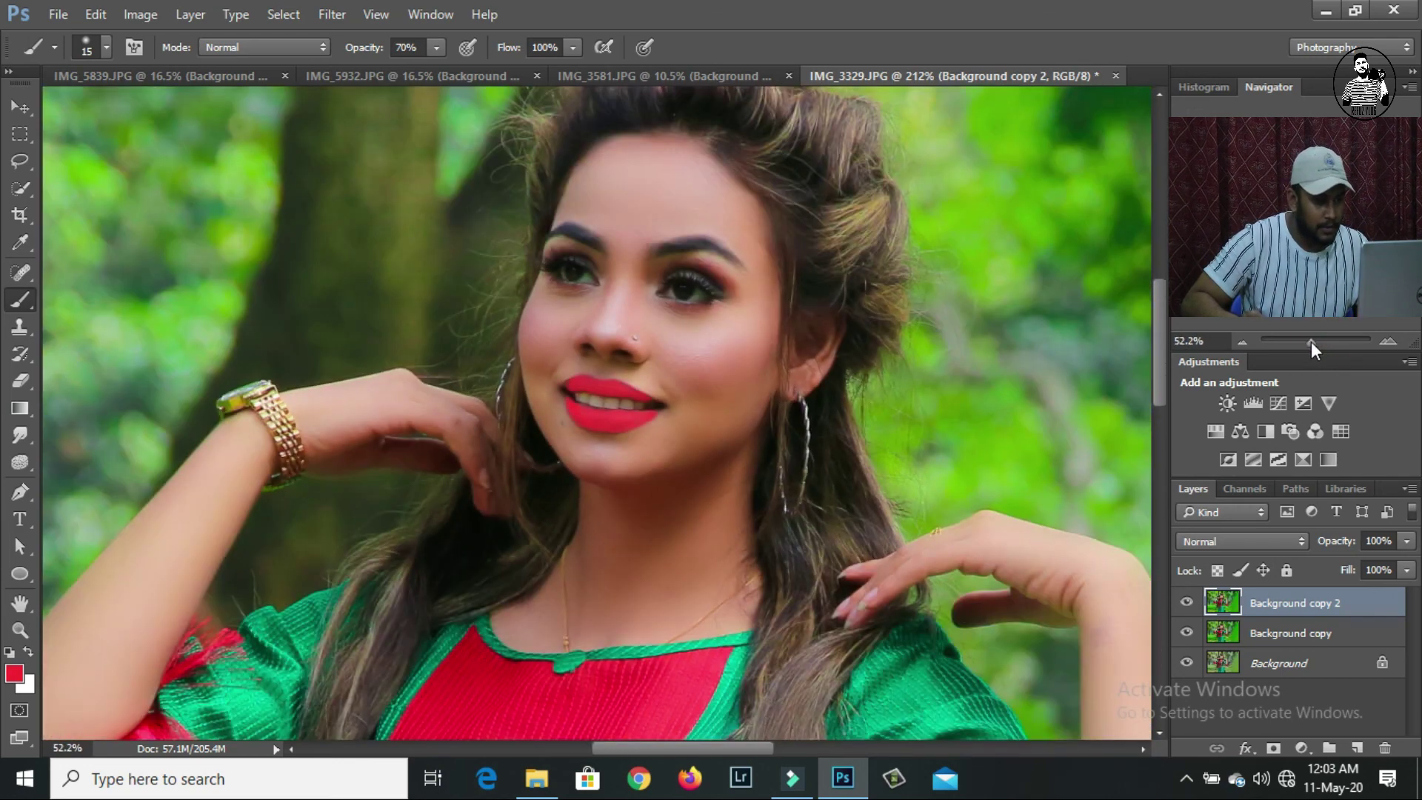
left_click_drag(1404, 544, 1387, 568)
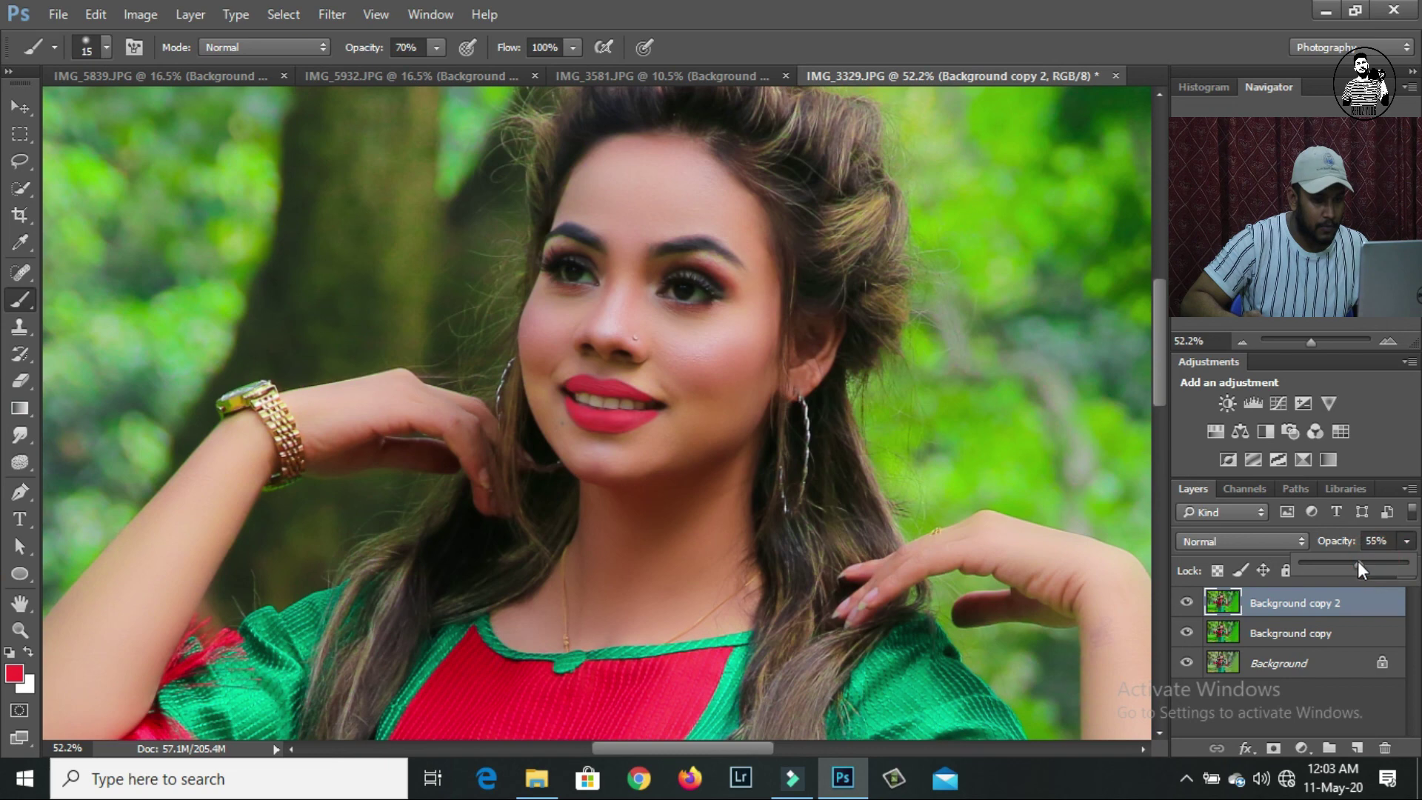
left_click_drag(1360, 564, 1357, 564)
left_click_drag(1312, 342, 1323, 342)
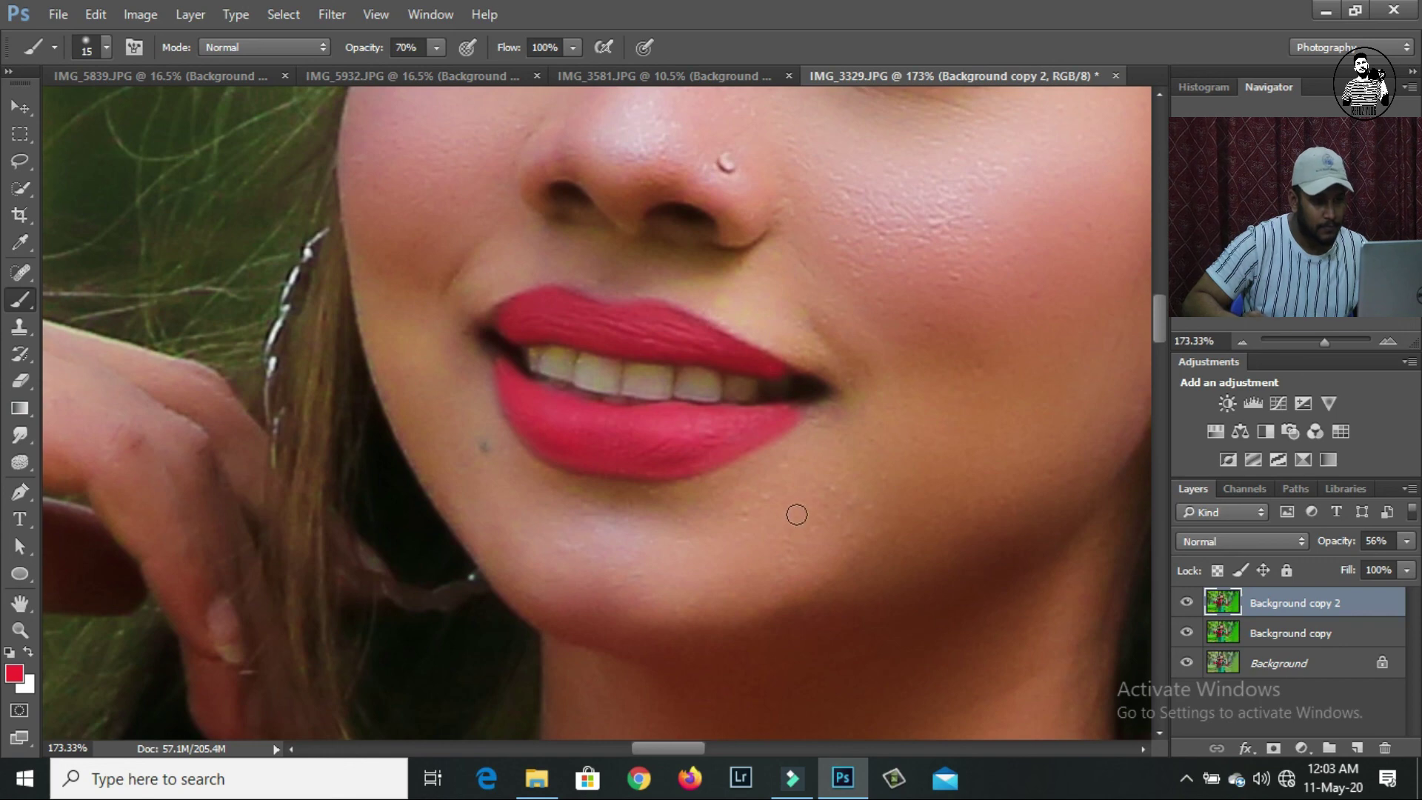
left_click_drag(1325, 342, 1303, 342)
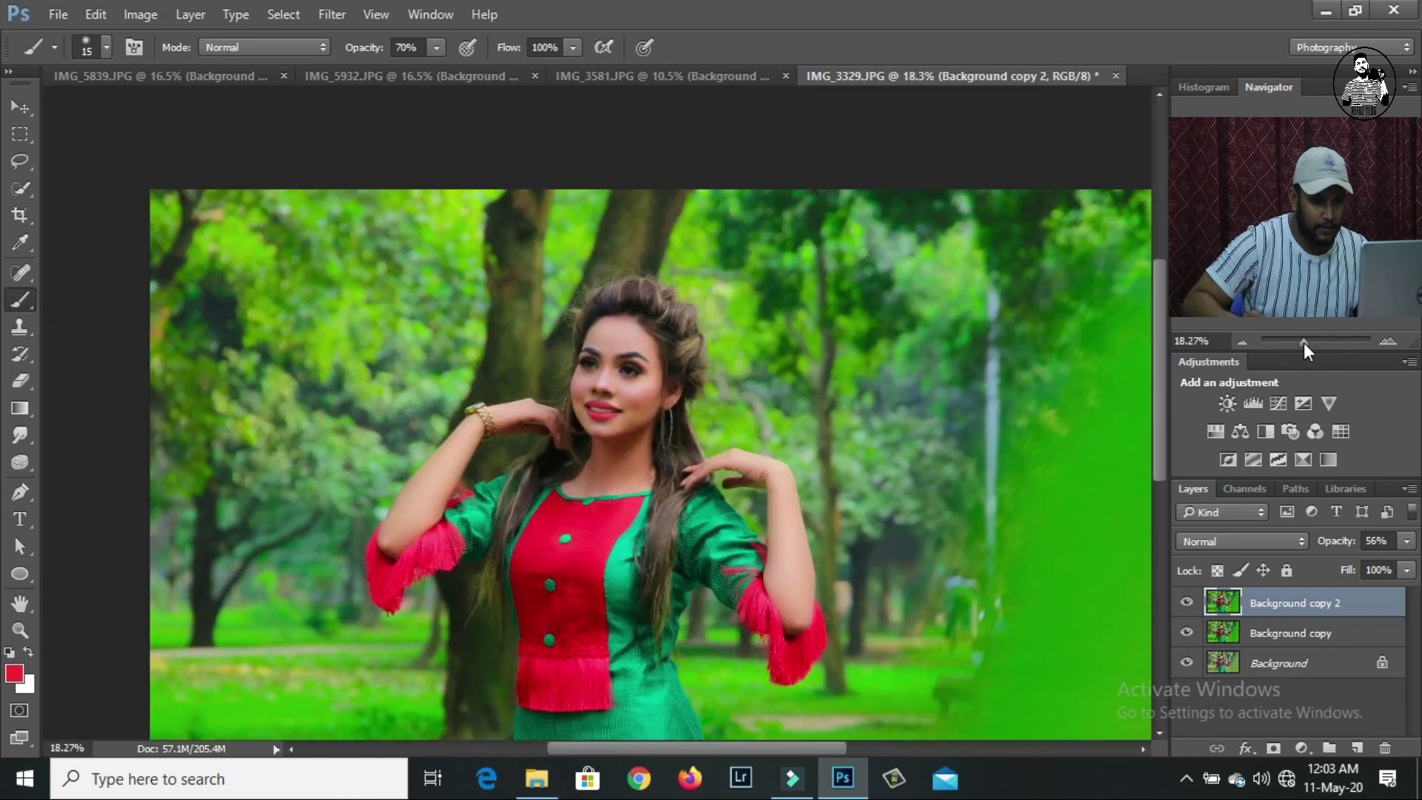
left_click(1406, 541)
left_click_drag(1366, 565, 1361, 564)
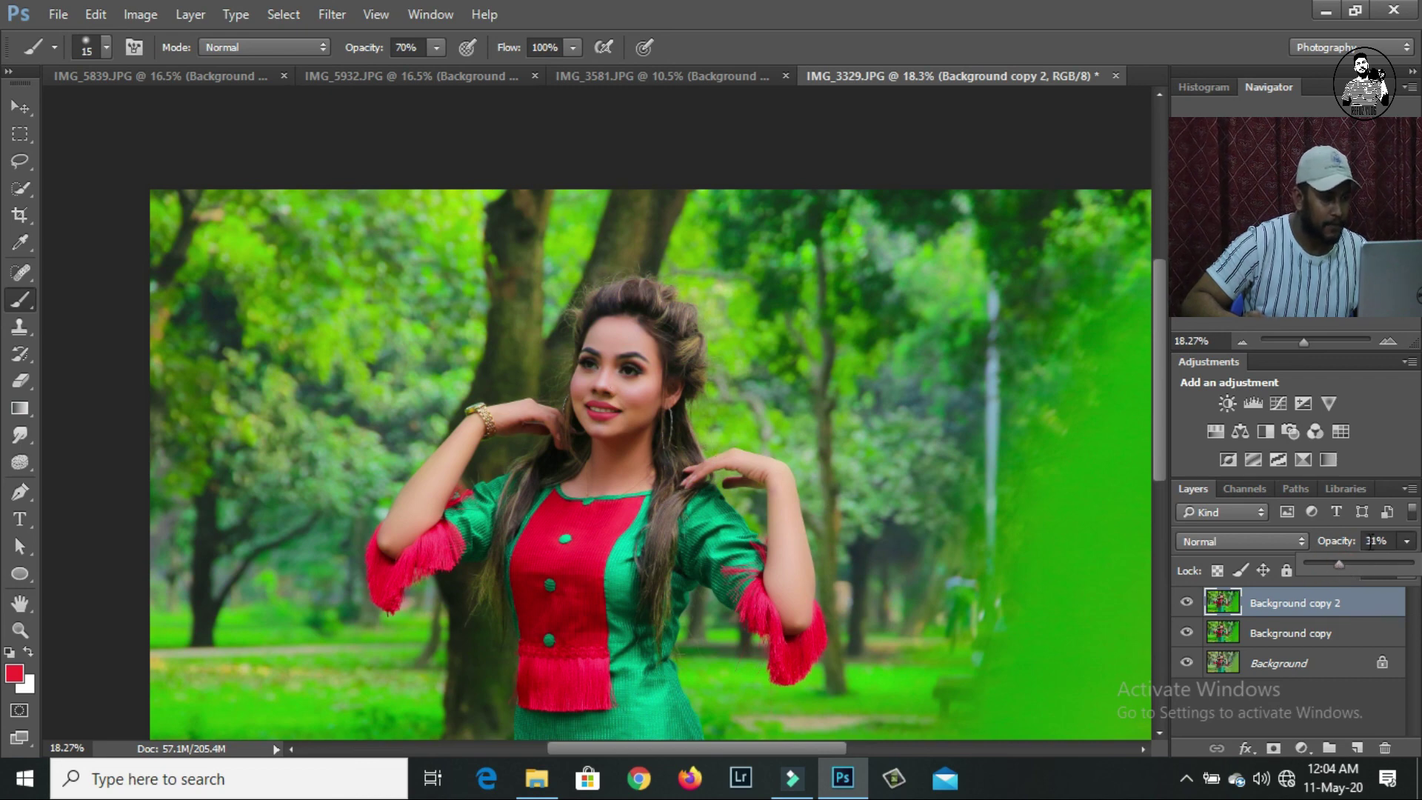
left_click_drag(1304, 340, 1305, 341)
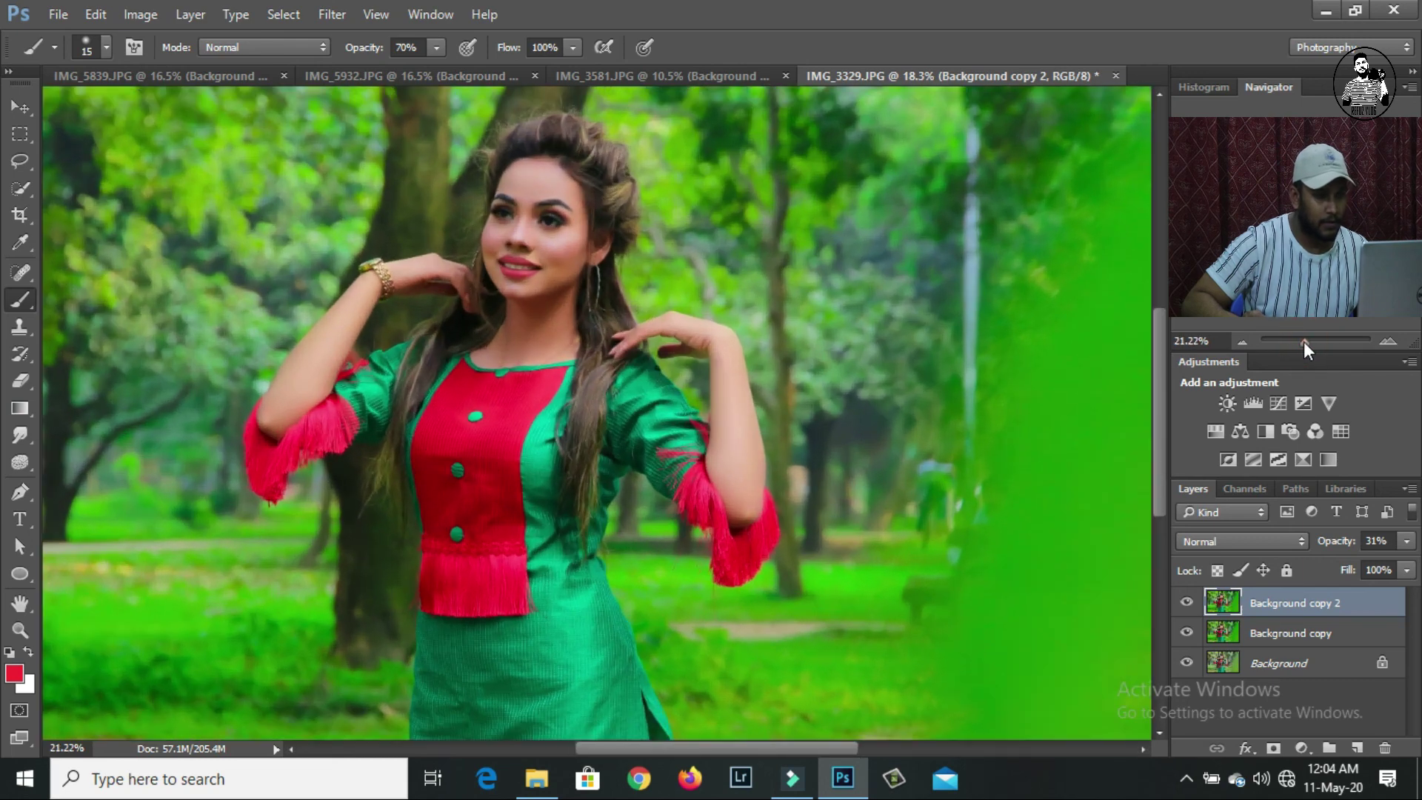
left_click_drag(1305, 341, 1303, 340)
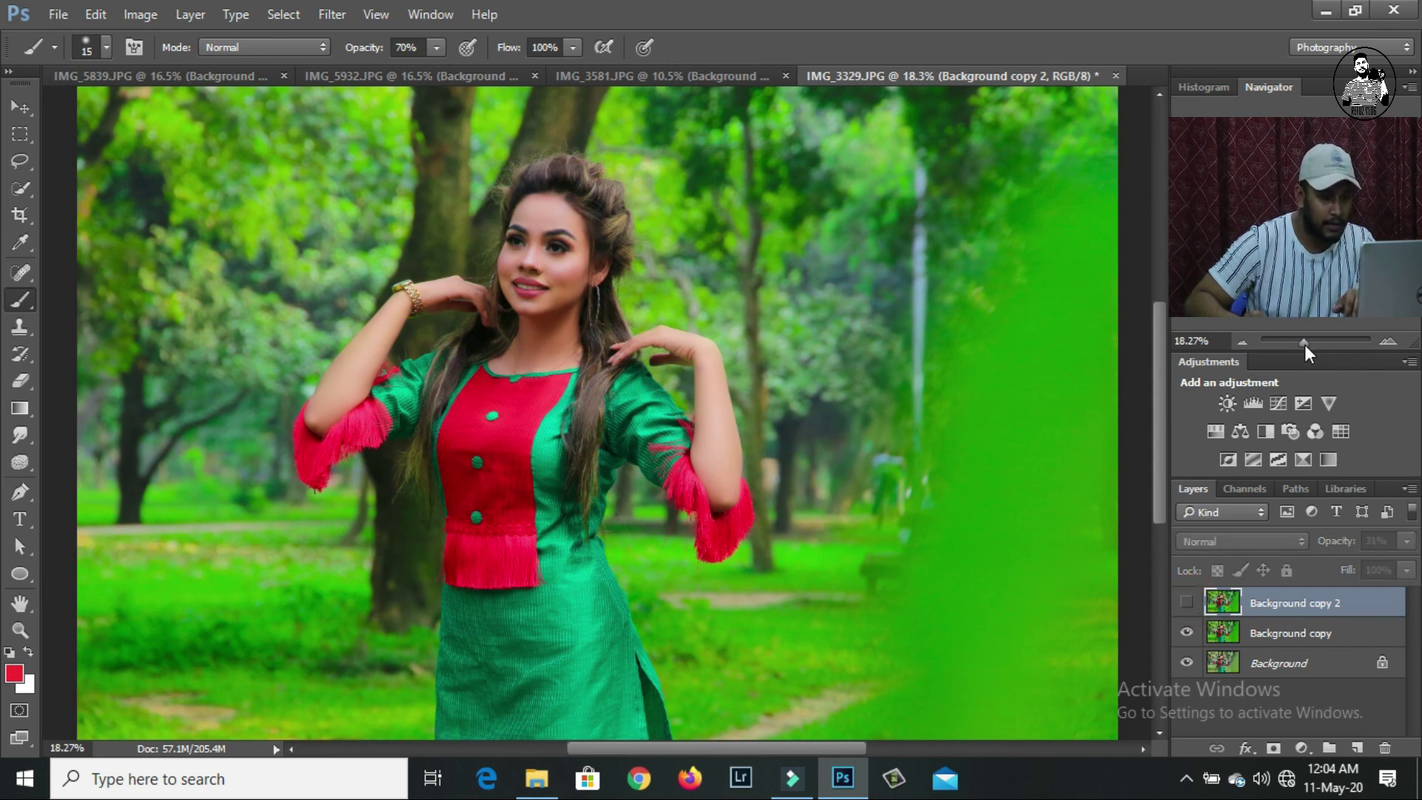
Step: Show the lip layer again, fit the photo on screen, and toggle Background copy to compare
left_click_drag(1304, 343, 1310, 343)
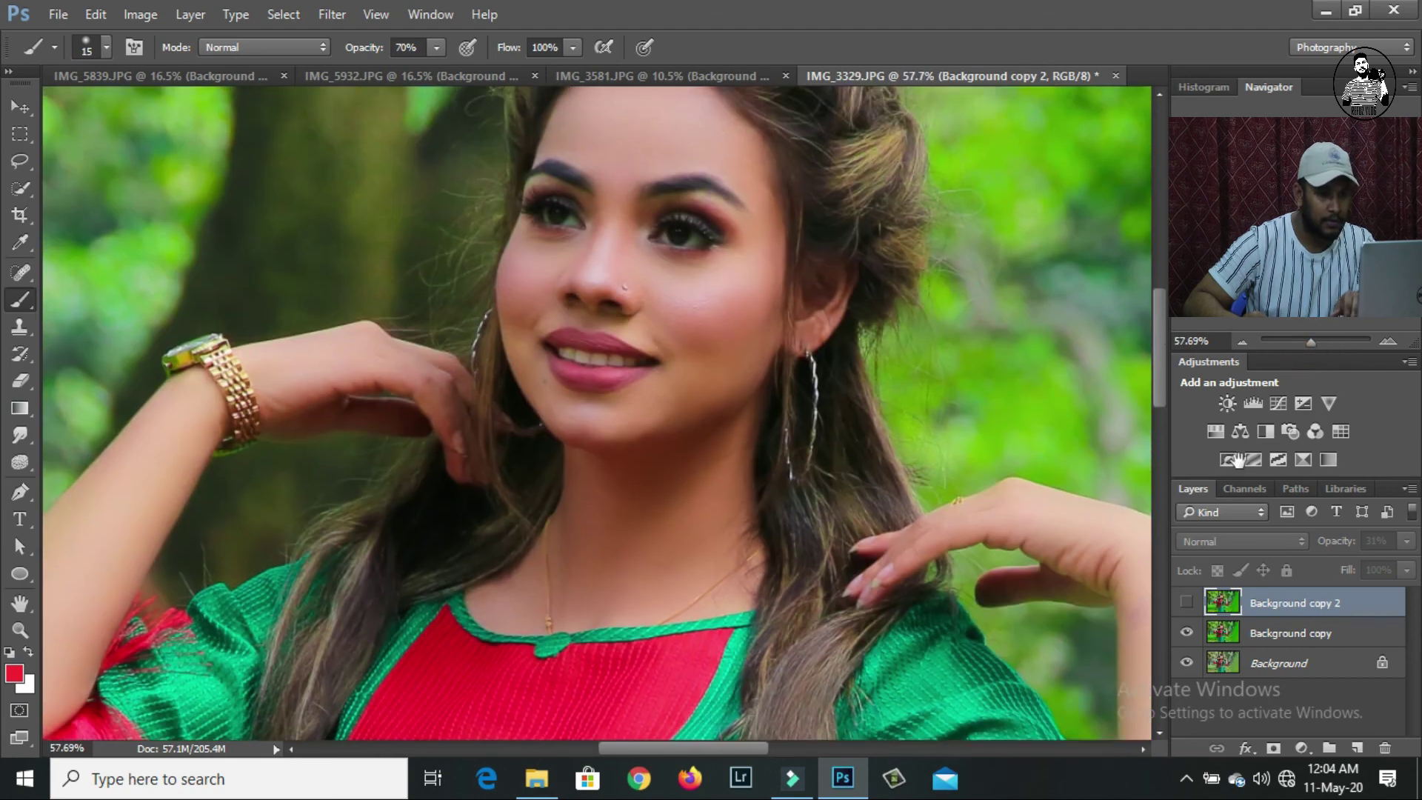
key("ctrl+0")
left_click(1187, 602)
left_click(1188, 633)
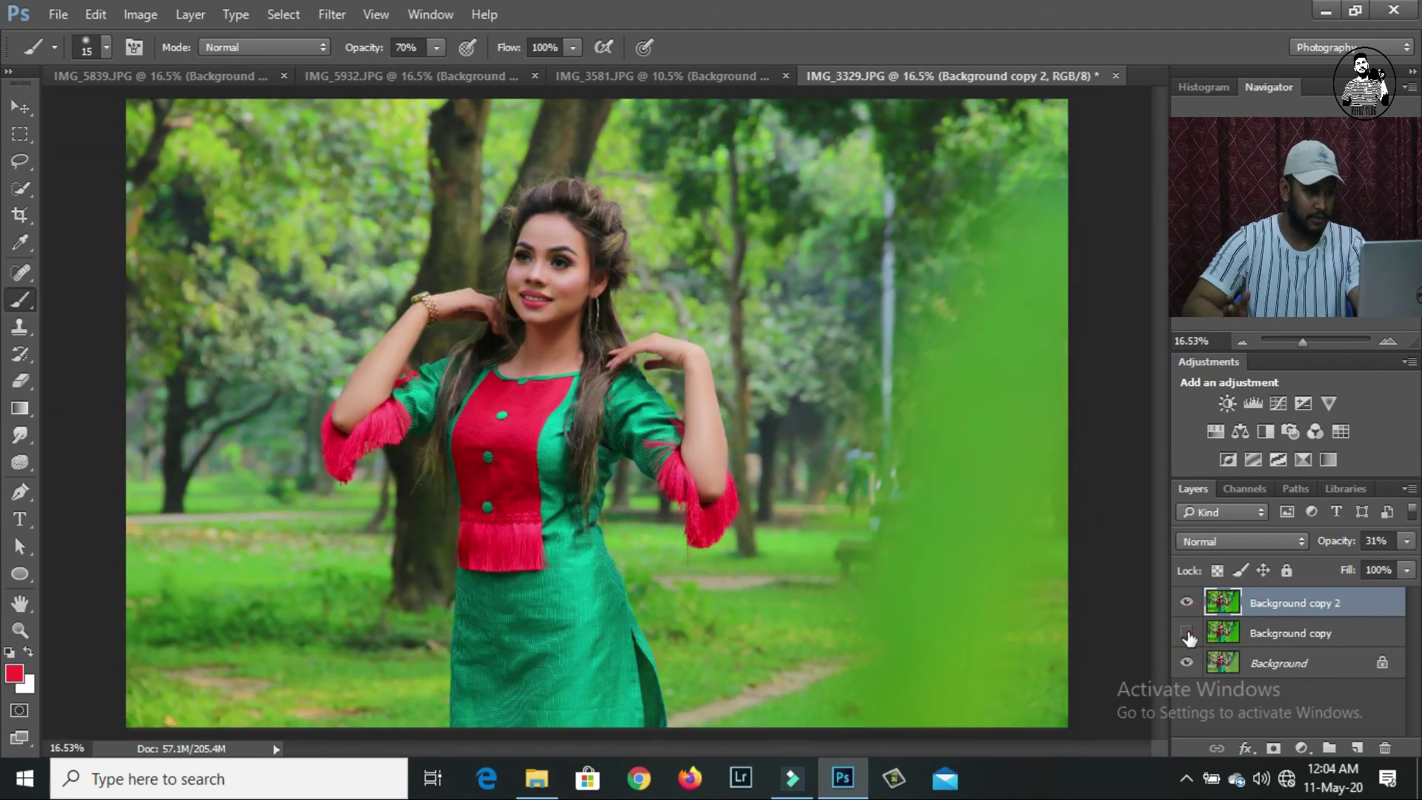
left_click(1187, 633)
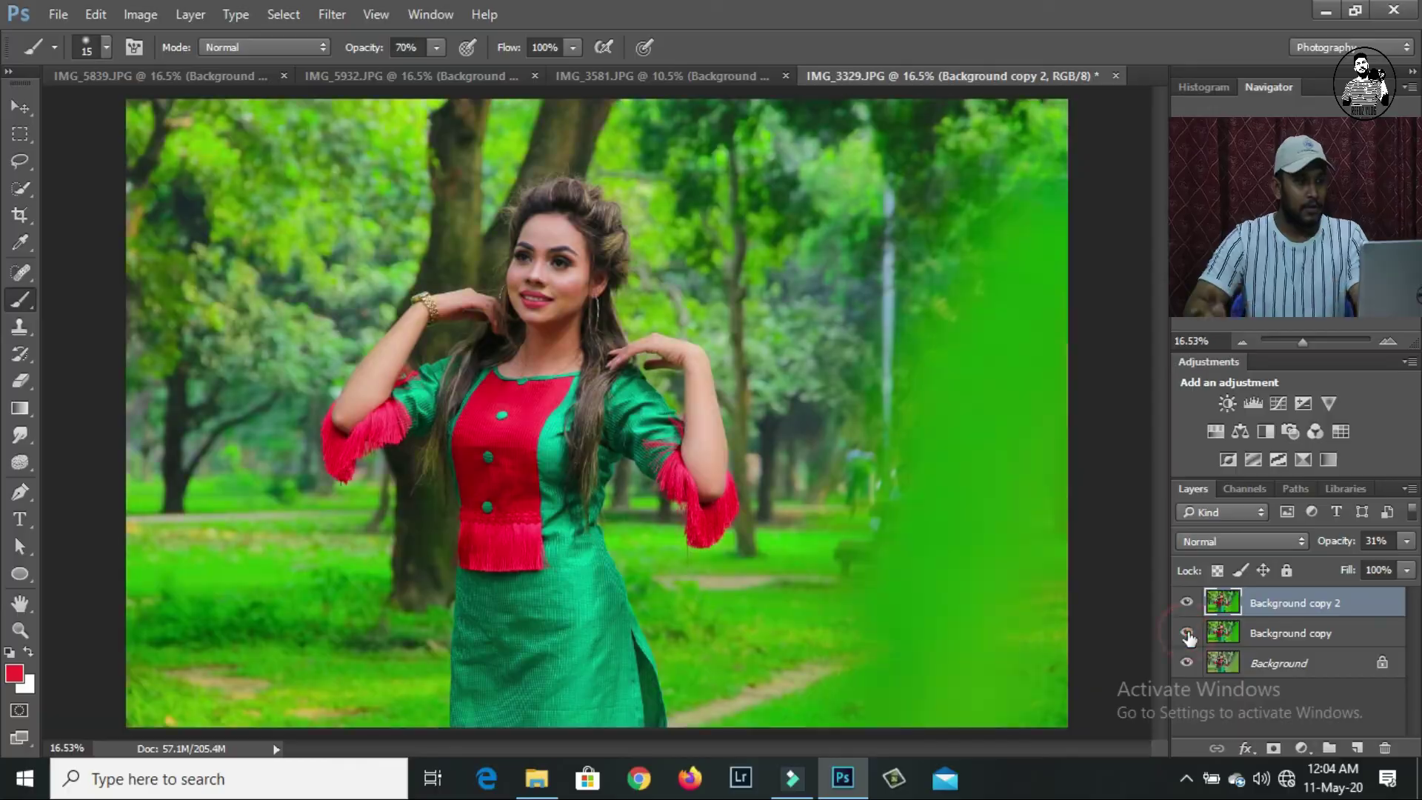